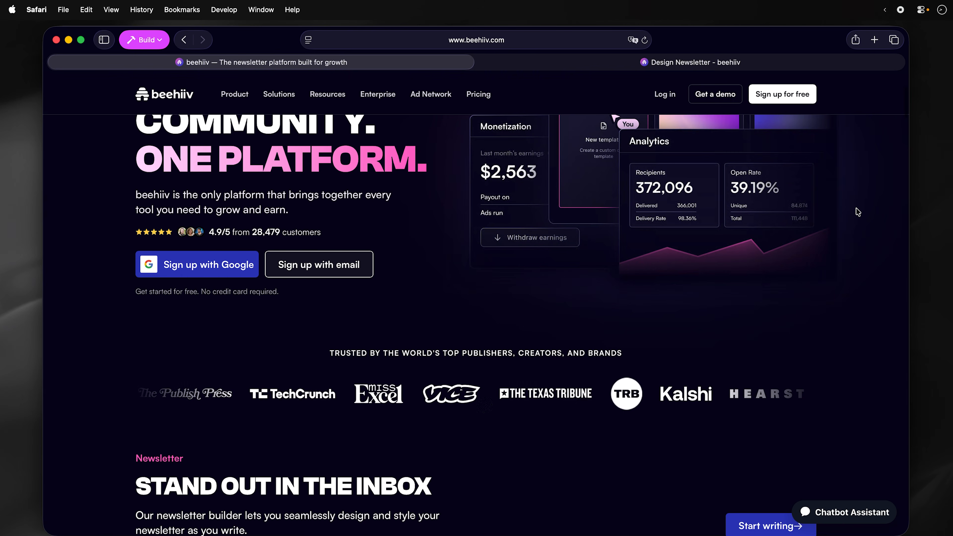
- Scroll down through the beehiiv homepage sections
scroll(856, 208, "down", 3)
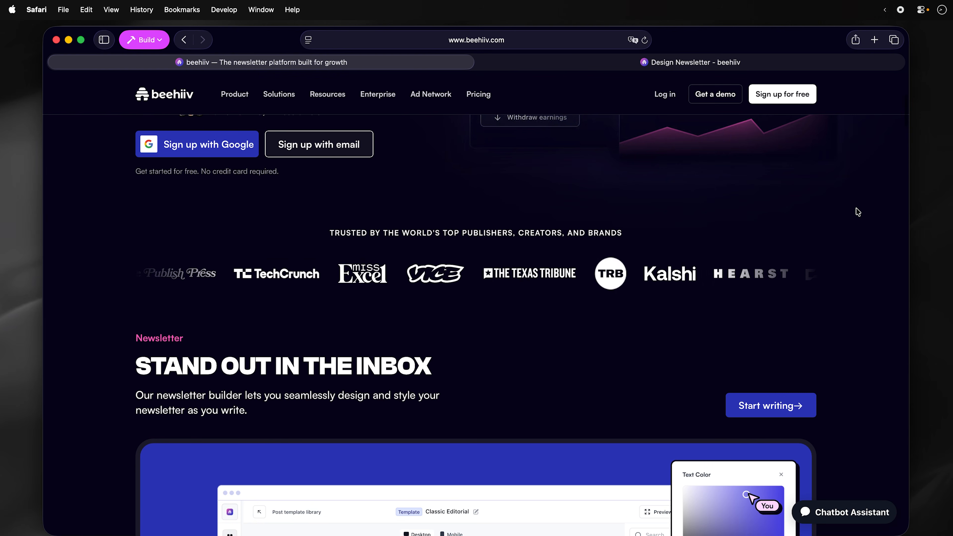
scroll(858, 212, "down", 3)
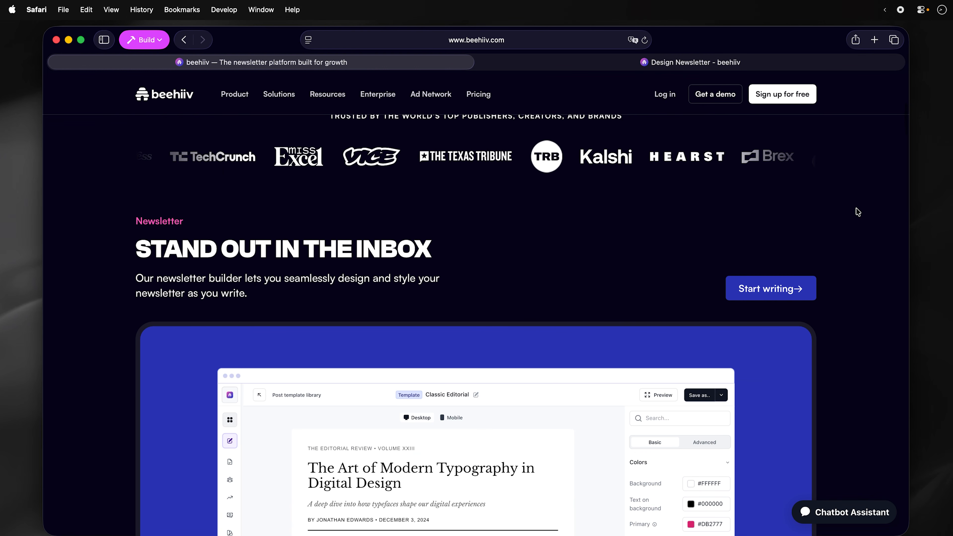
scroll(857, 212, "down", 4)
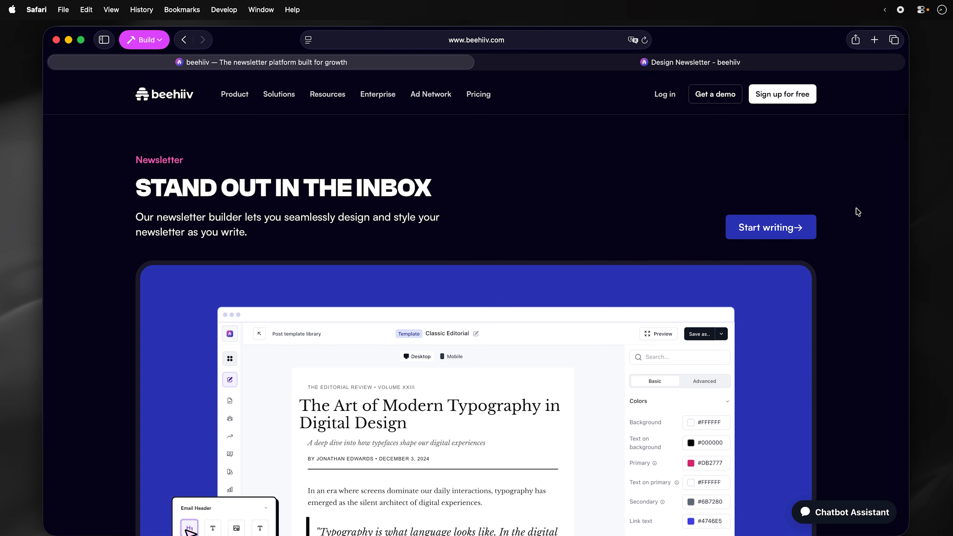
scroll(858, 213, "down", 4)
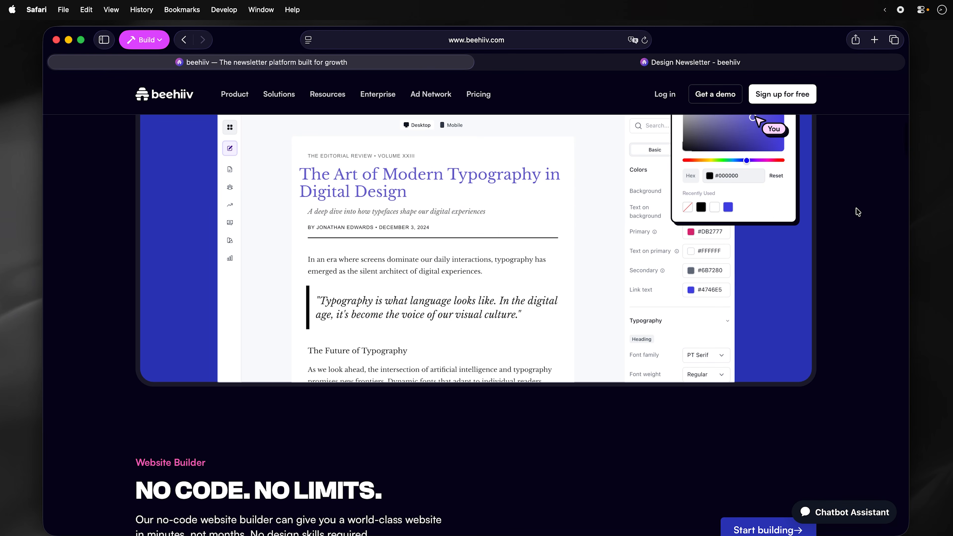
scroll(857, 212, "down", 3)
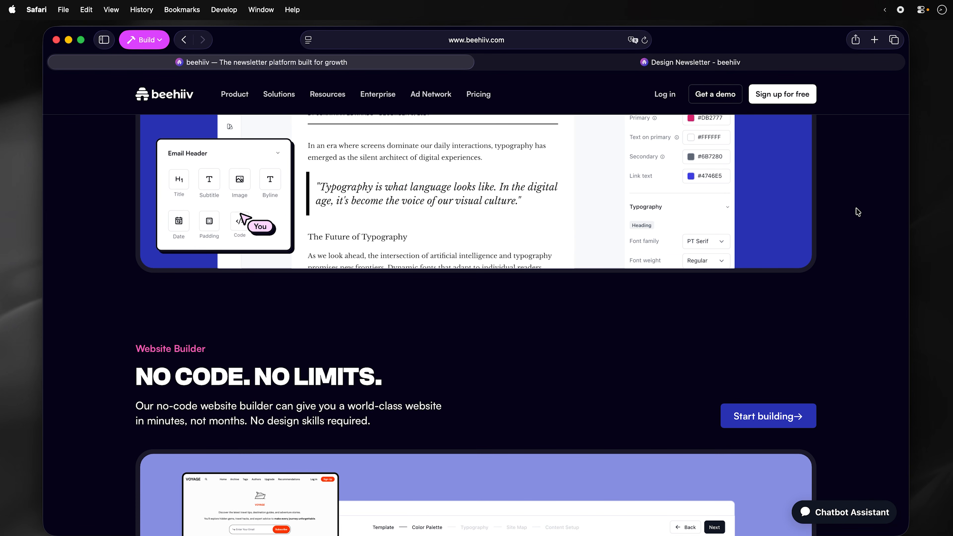
scroll(858, 212, "down", 3)
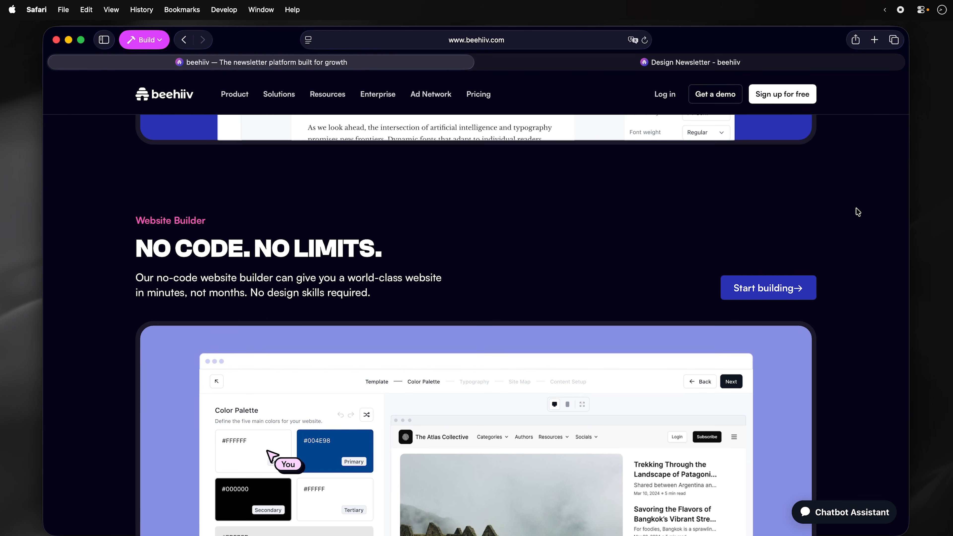
scroll(858, 212, "down", 4)
scroll(858, 212, "down", 6)
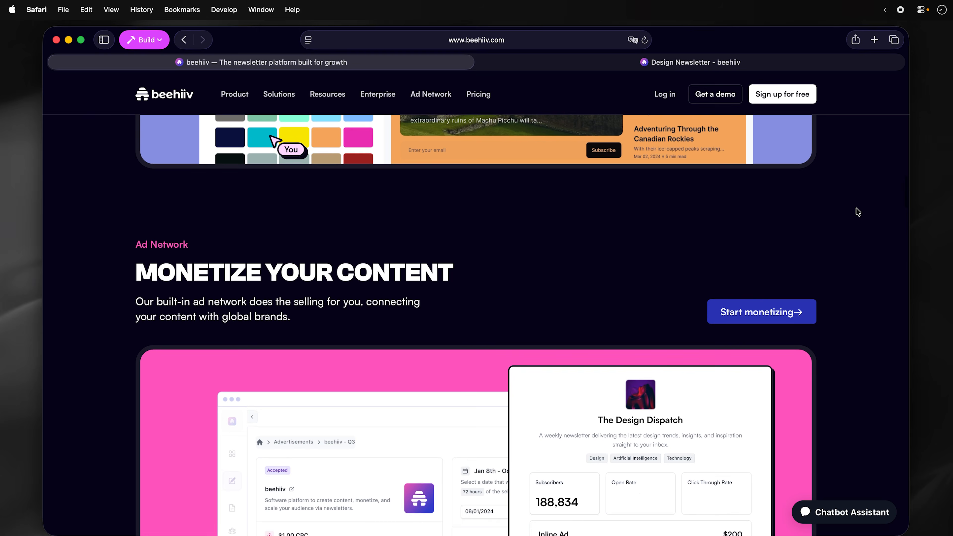
scroll(858, 212, "down", 4)
scroll(858, 212, "down", 7)
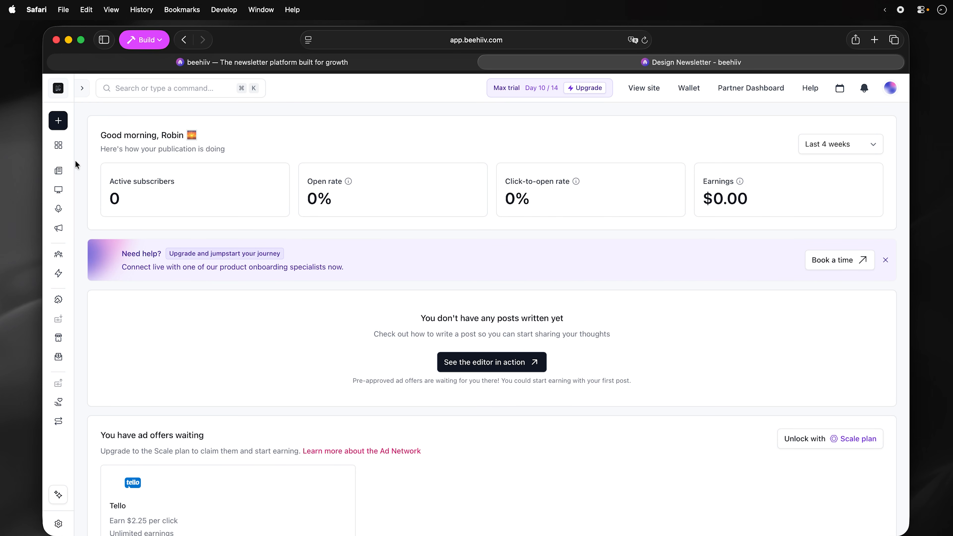
- Browse beehiiv's Posts, Template library, Subscribers and Automations pages
mouse_move(58, 171)
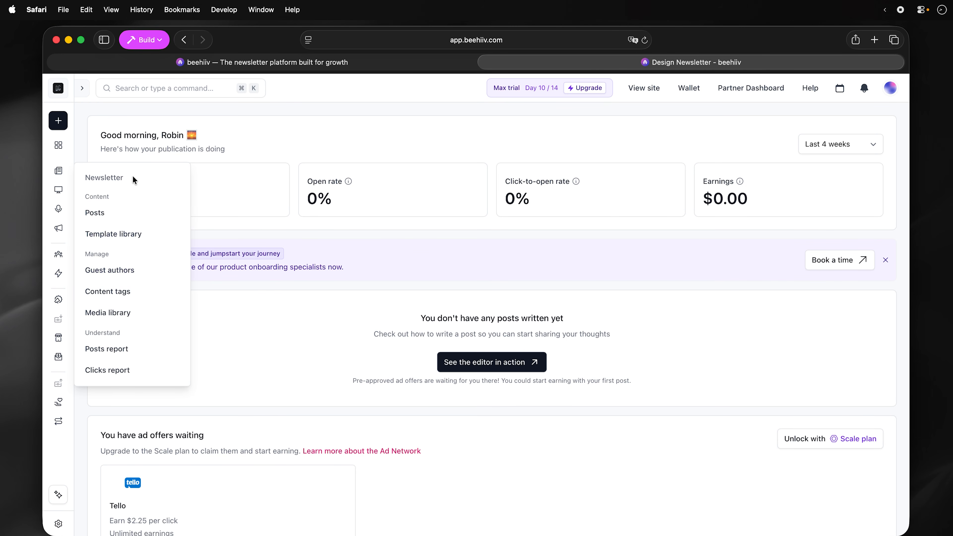
left_click(122, 213)
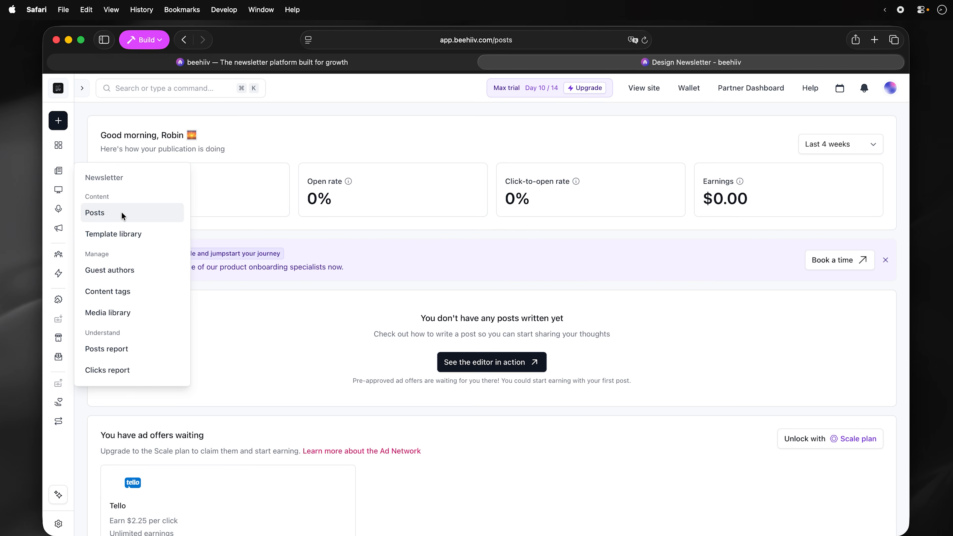
left_click(111, 181)
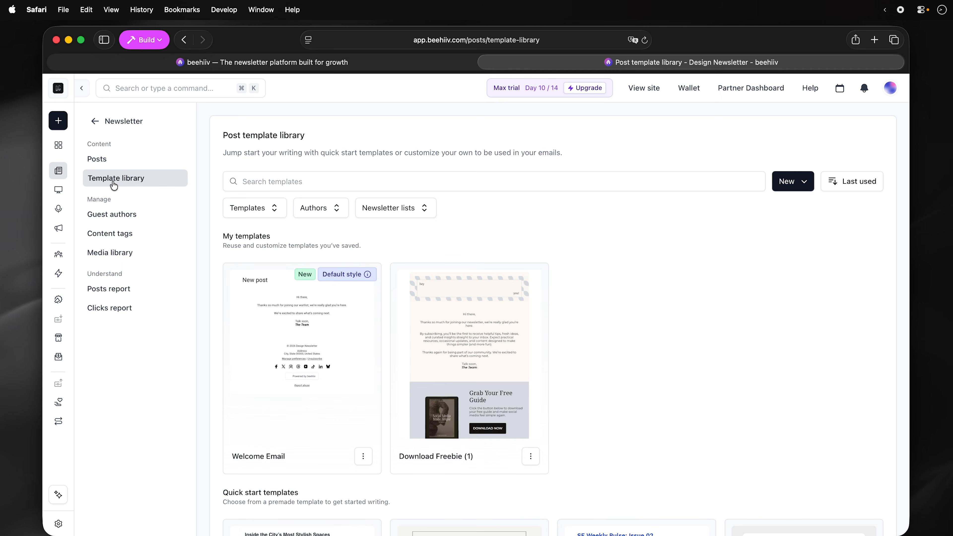
left_click(60, 255)
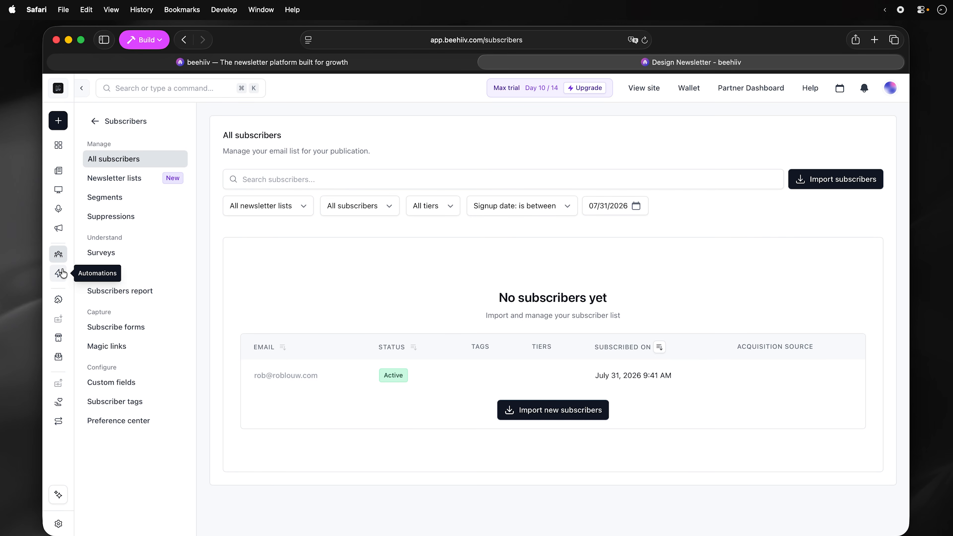
left_click(60, 273)
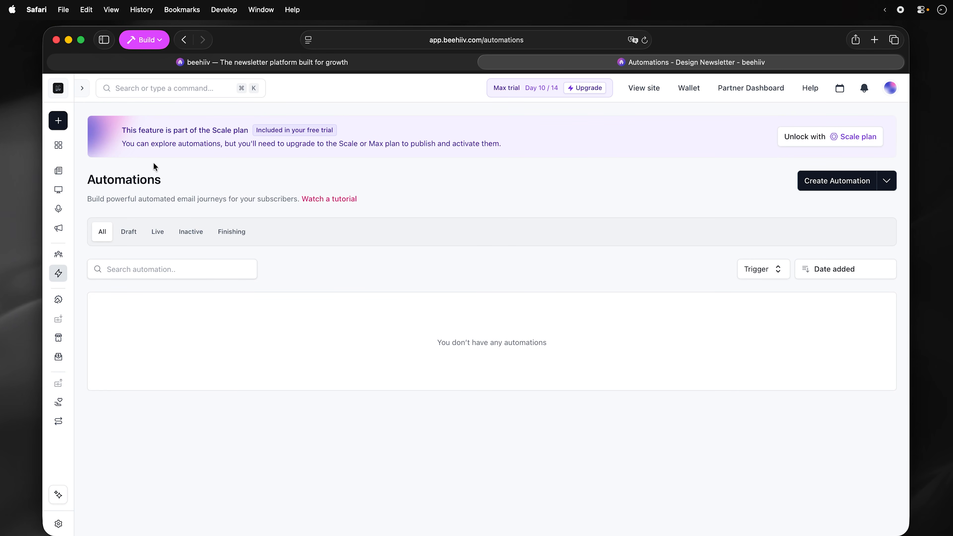
- Open the Design Newsletter website overview and launch its website builder
left_click(60, 171)
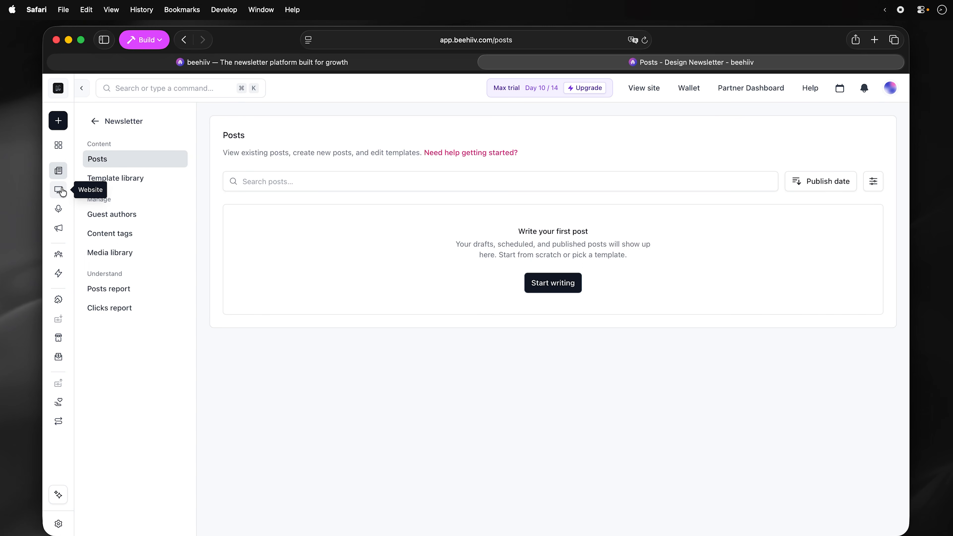
left_click(61, 190)
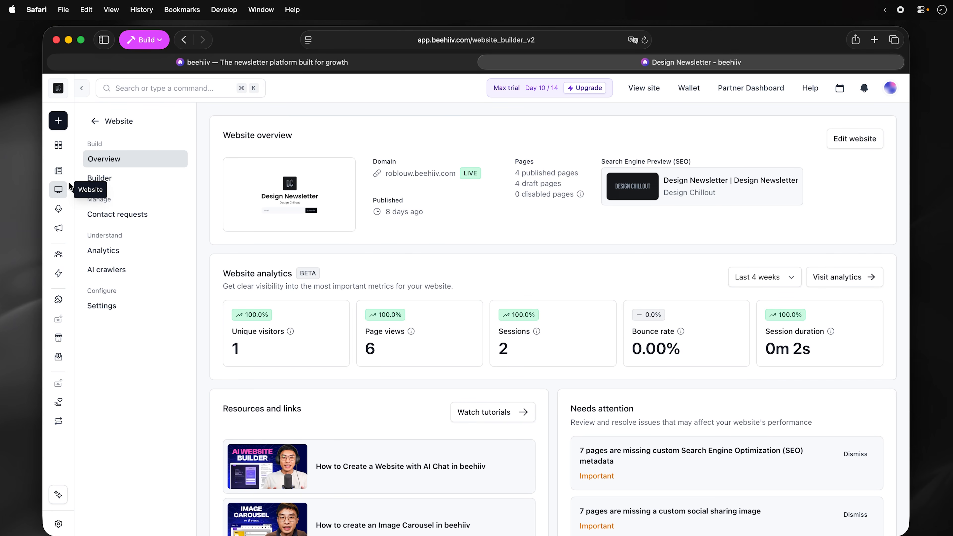
left_click(123, 179)
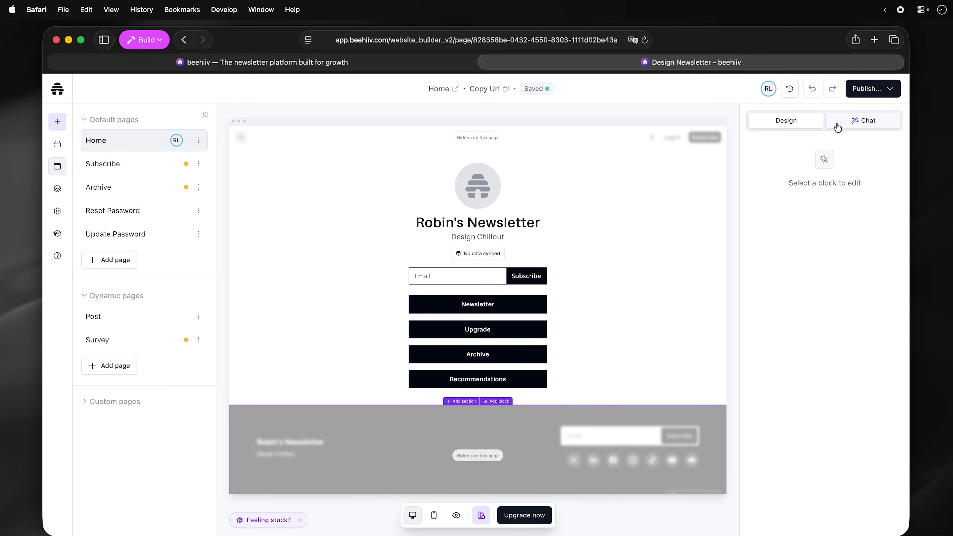
left_click(852, 121)
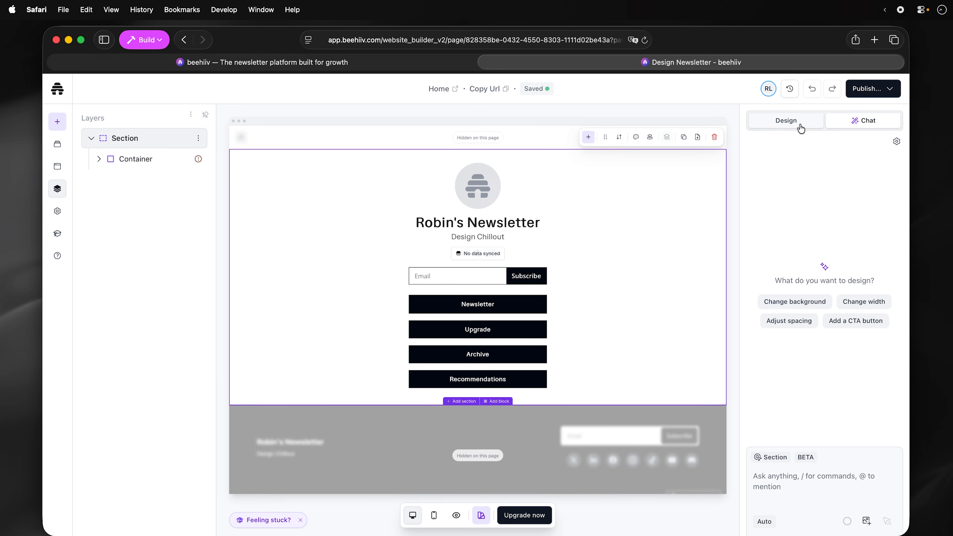
left_click(63, 94)
left_click(134, 98)
left_click(59, 209)
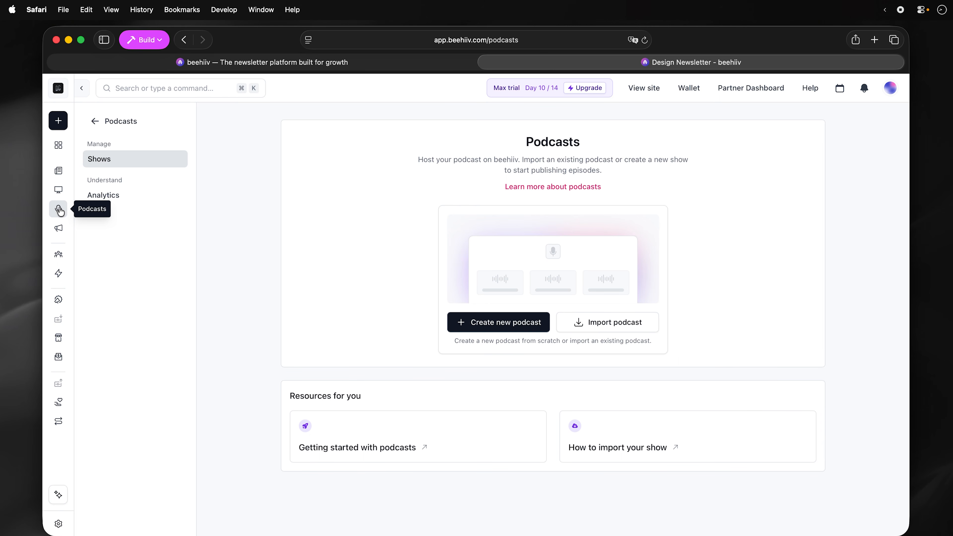
- Tour the Community, Ad Network, Products and Subscriptions pages, then start a new Copilot thread
left_click(59, 229)
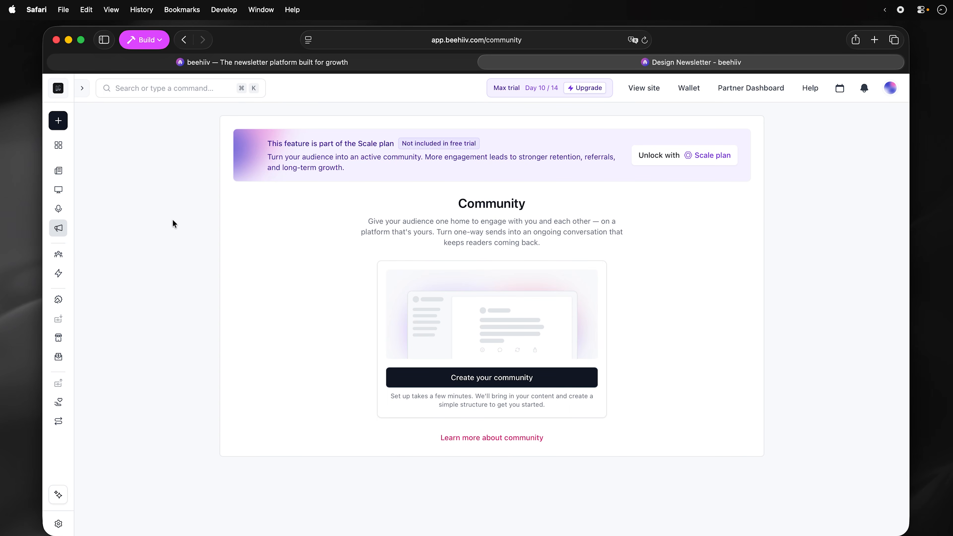
left_click(59, 300)
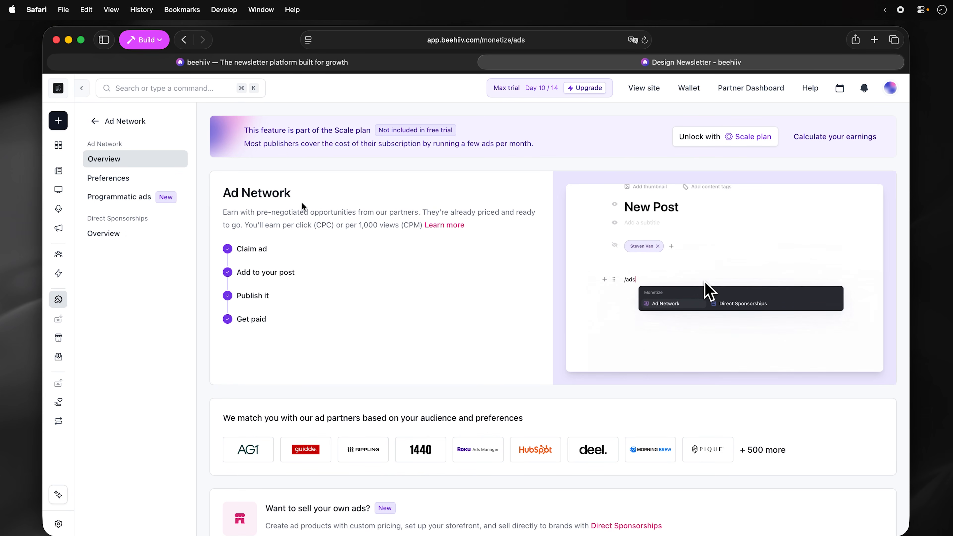
left_click(58, 337)
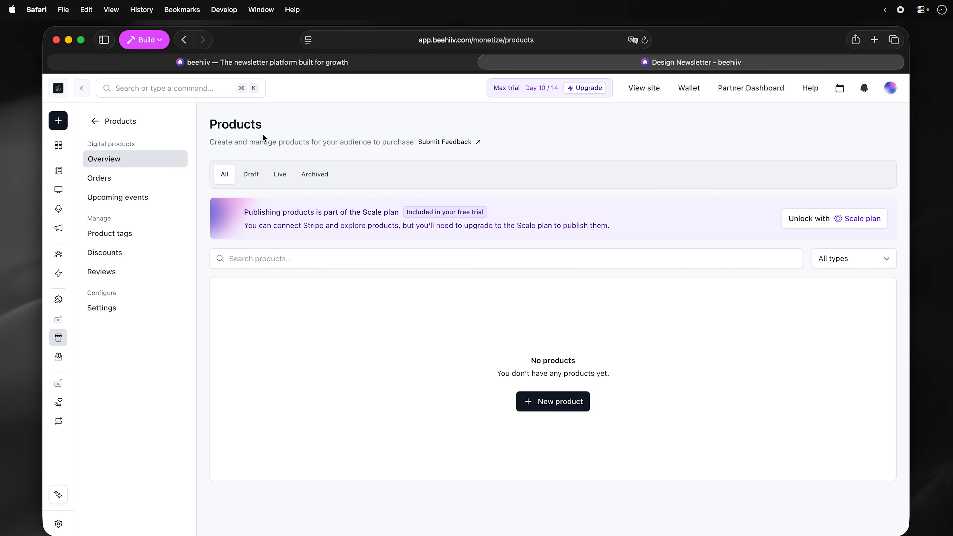
left_click(59, 357)
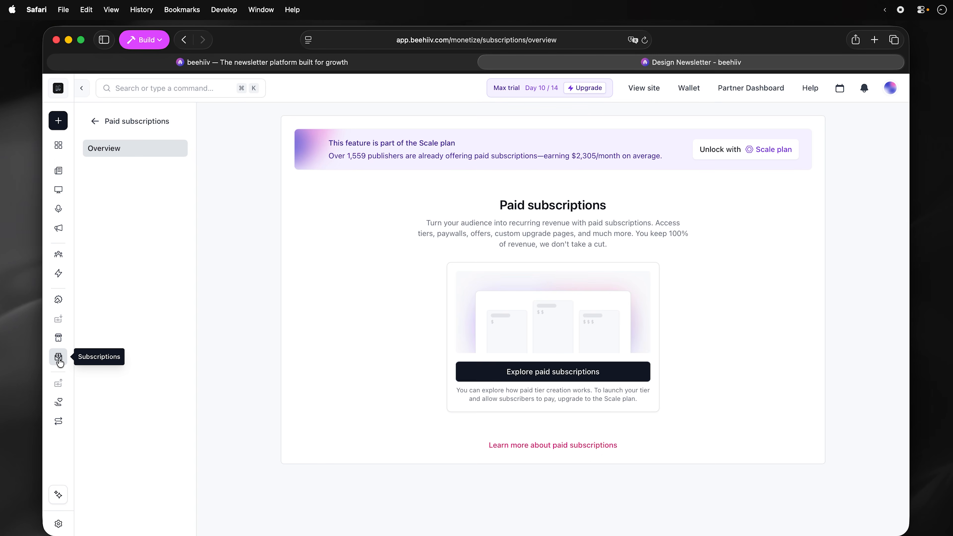
left_click(59, 496)
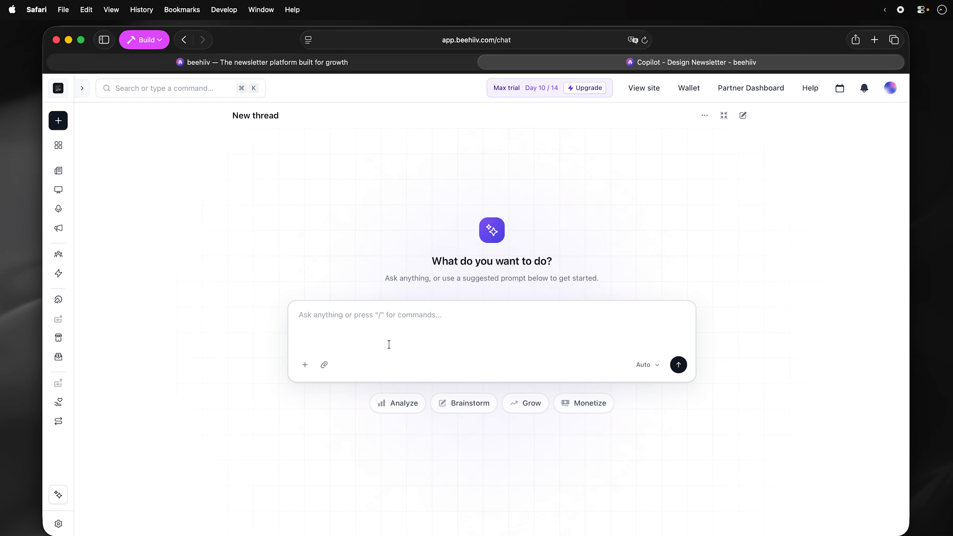
- Open the MCP connection page under Workspace Settings and scroll through it
left_click(59, 523)
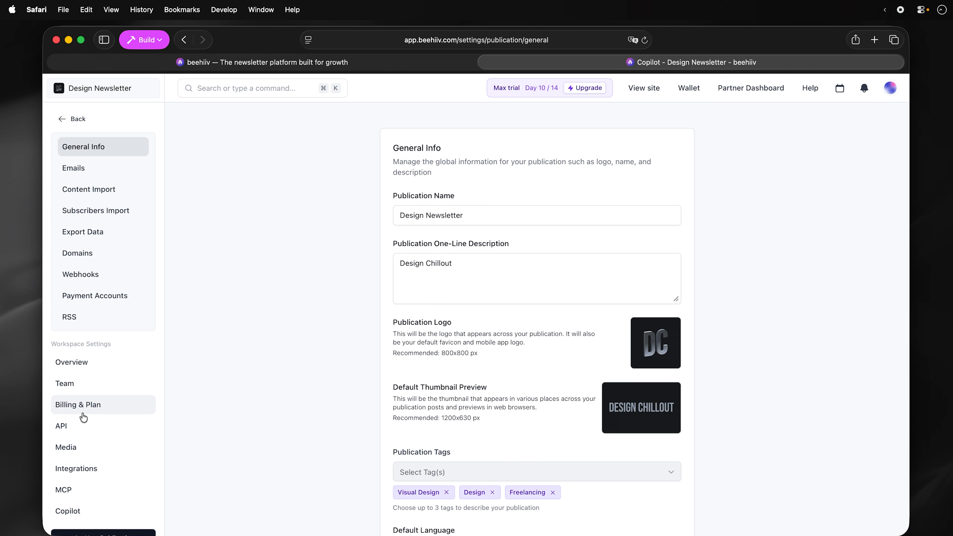
left_click(89, 496)
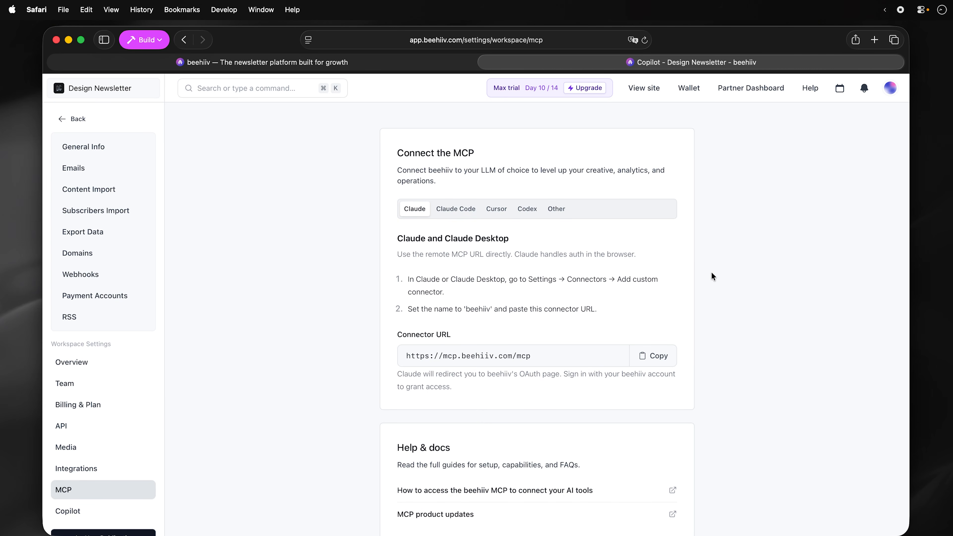
scroll(716, 273, "down", 2)
scroll(716, 273, "up", 2)
scroll(716, 276, "down", 2)
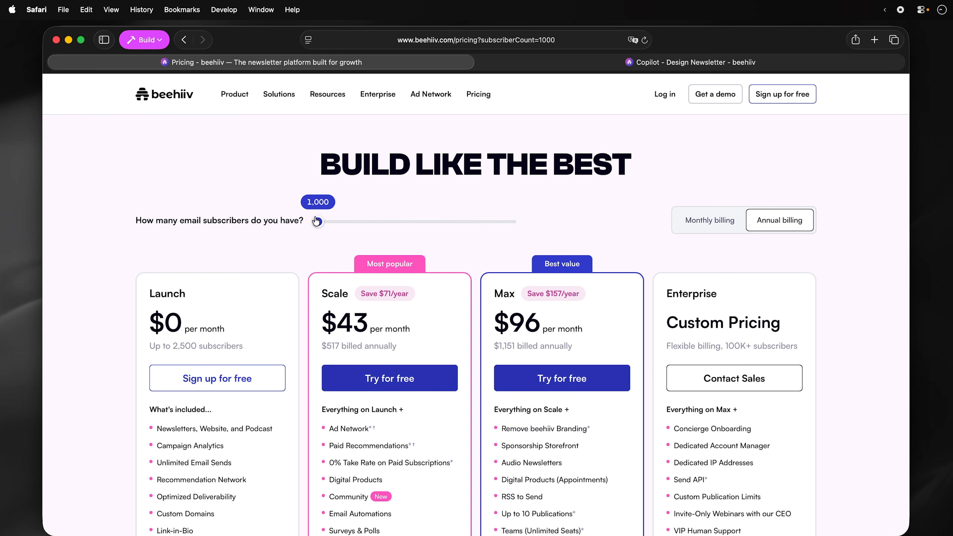
- Set the pricing slider to 25K subscribers to recalculate plan prices
left_click_drag(323, 221, 300, 226)
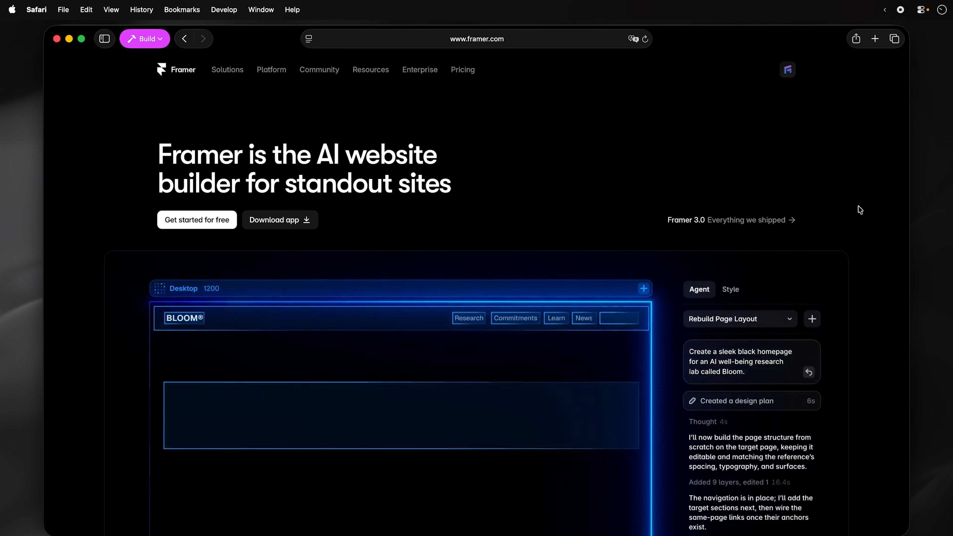
- Scroll through the framer.com homepage's agent feature sections
scroll(859, 211, "down", 3)
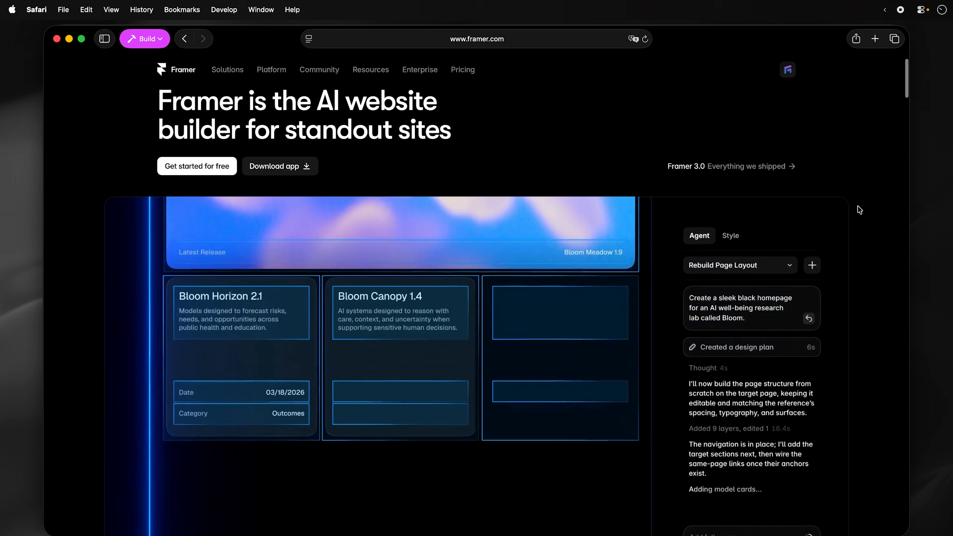
scroll(859, 209, "down", 5)
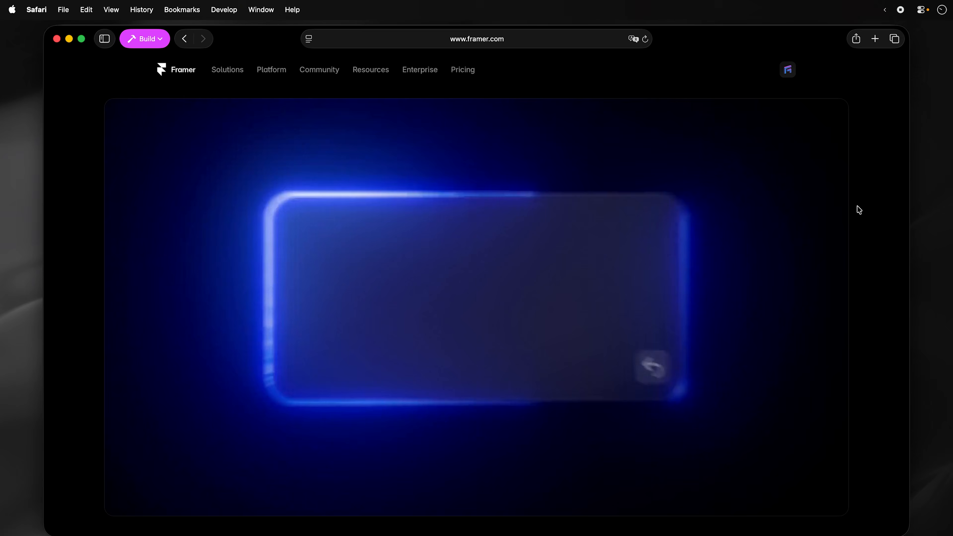
scroll(858, 210, "down", 5)
scroll(857, 206, "down", 3)
scroll(856, 207, "down", 4)
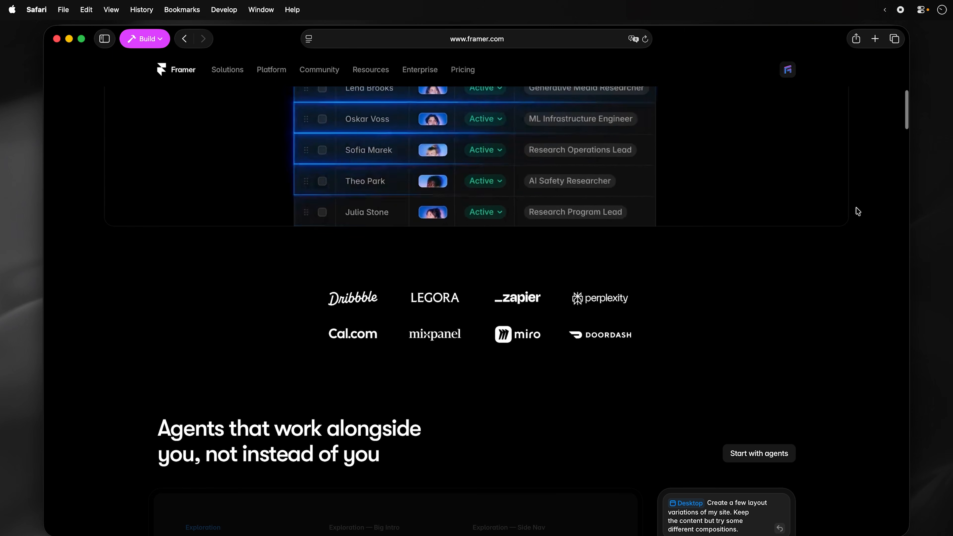
scroll(858, 211, "down", 7)
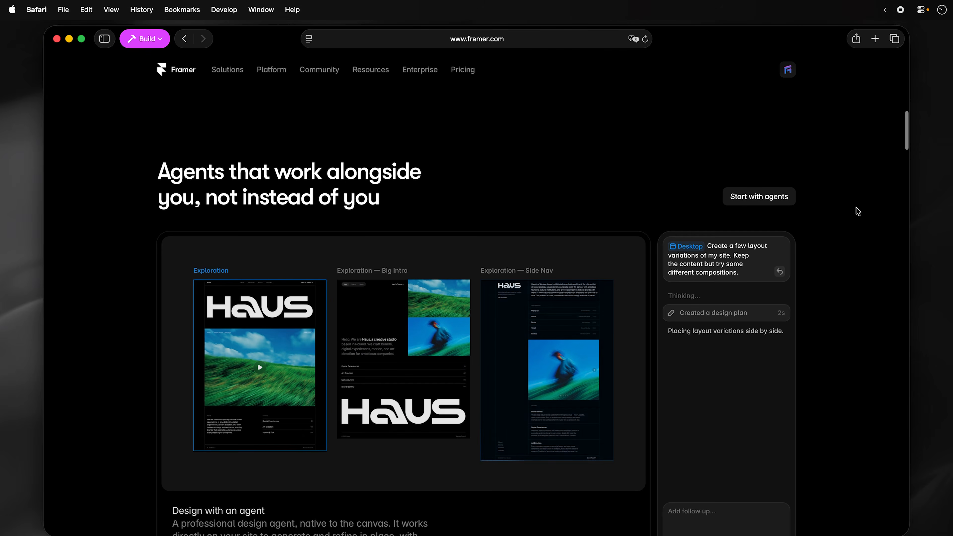
scroll(858, 211, "down", 1)
scroll(858, 211, "down", 2)
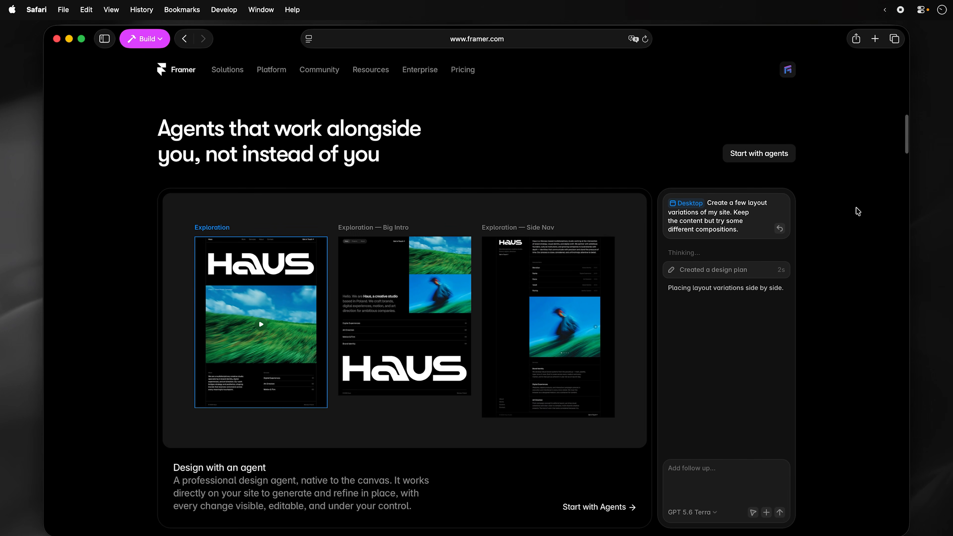
scroll(858, 211, "down", 1)
scroll(858, 211, "down", 1)
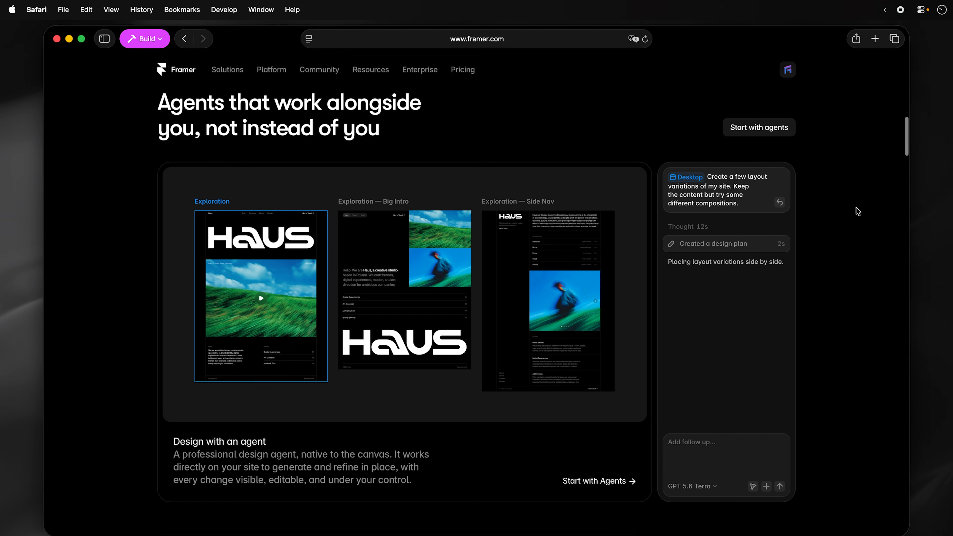
scroll(858, 212, "down", 4)
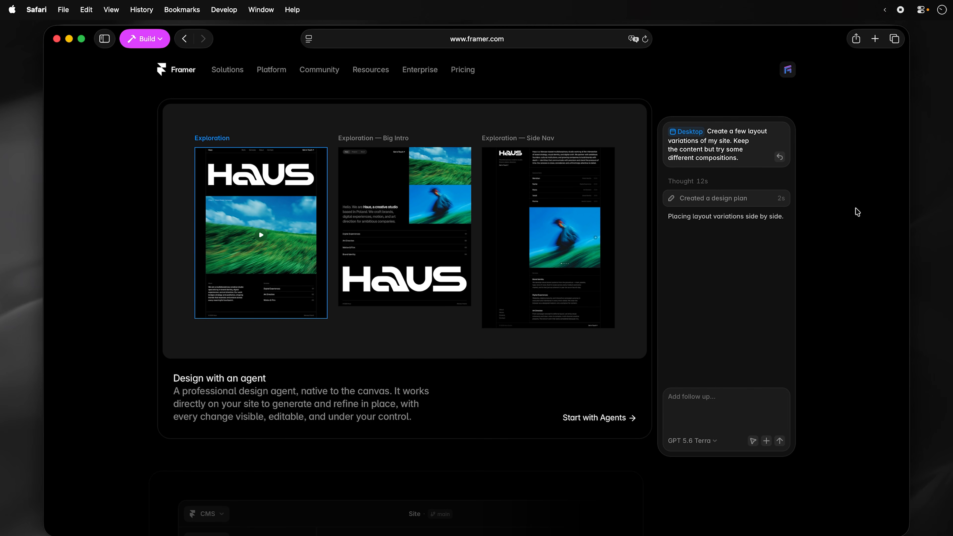
scroll(858, 212, "down", 5)
scroll(858, 212, "down", 6)
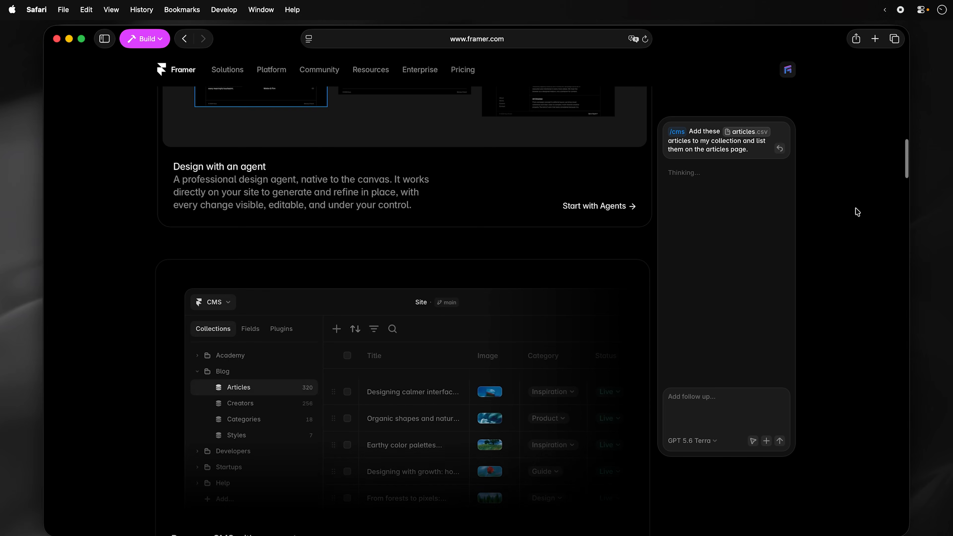
scroll(858, 211, "down", 4)
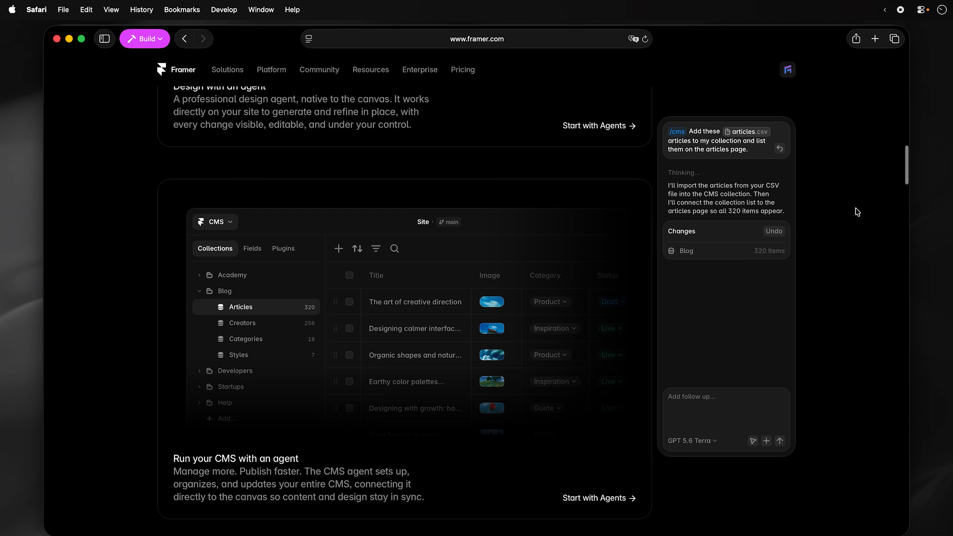
scroll(858, 212, "down", 2)
scroll(857, 212, "down", 6)
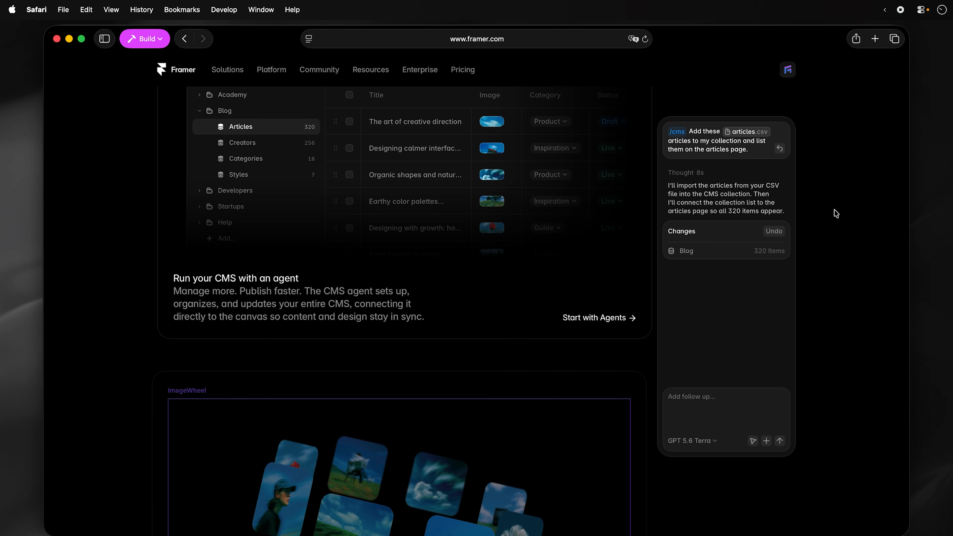
scroll(832, 213, "down", 3)
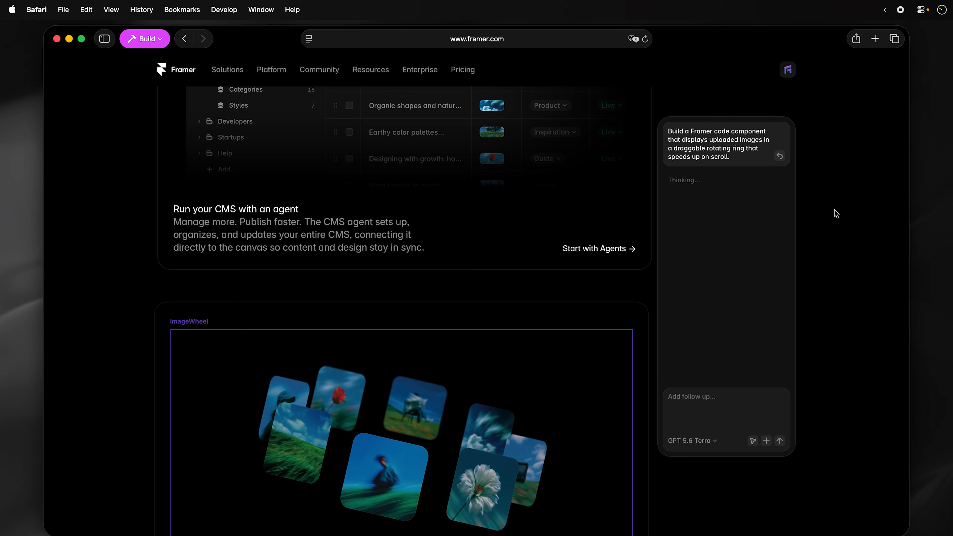
scroll(836, 213, "down", 5)
scroll(836, 213, "down", 6)
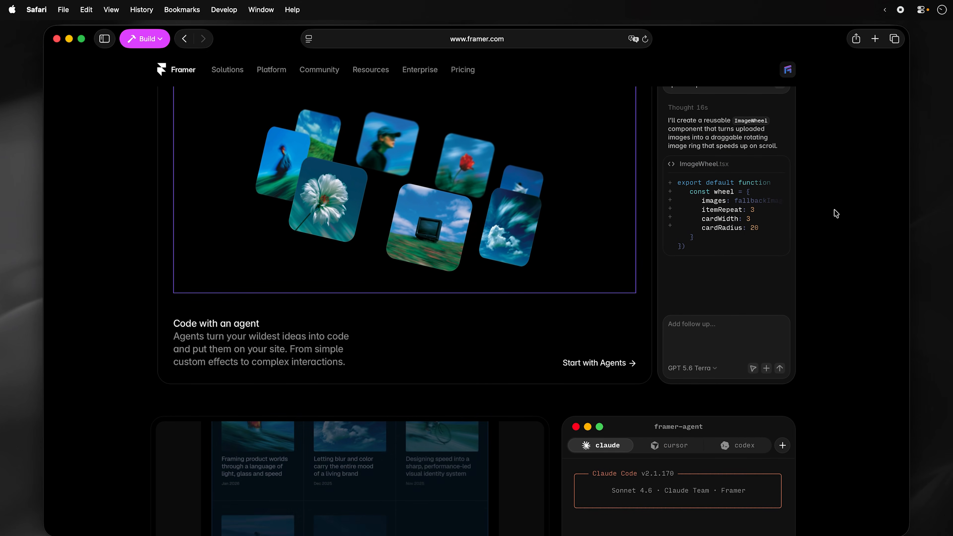
scroll(836, 213, "down", 1)
scroll(836, 213, "down", 12)
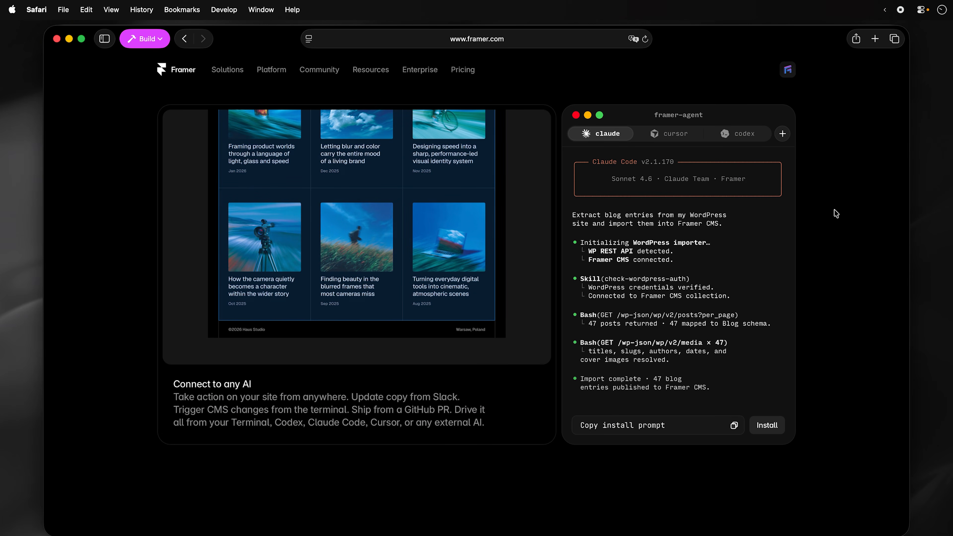
scroll(836, 213, "down", 4)
scroll(835, 213, "down", 3)
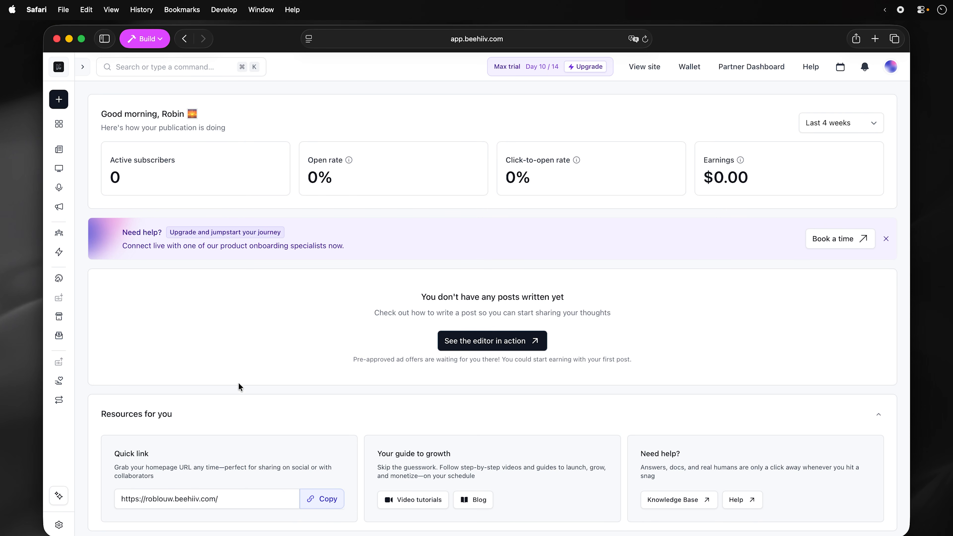
- Open the Waitlist form from Subscribers > Subscribe forms for editing
left_click(60, 234)
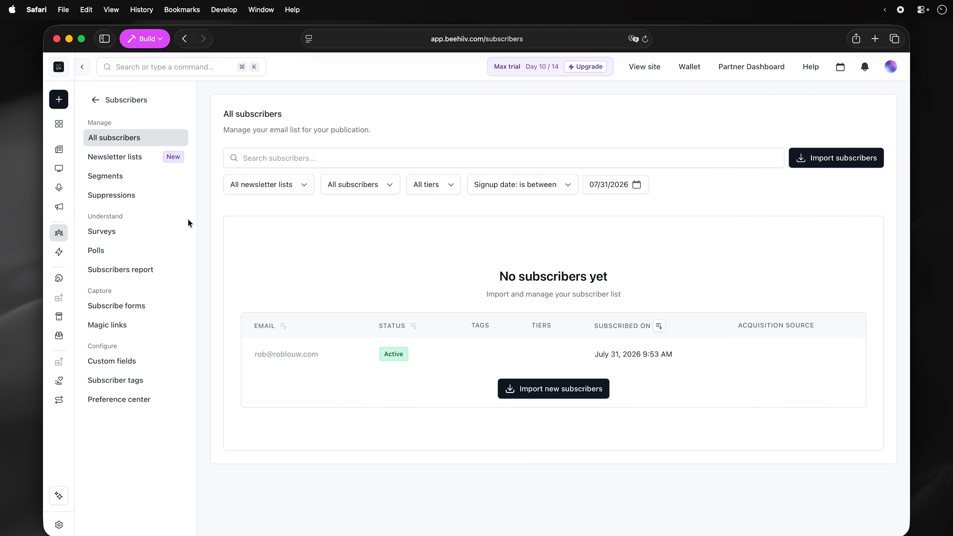
left_click(147, 304)
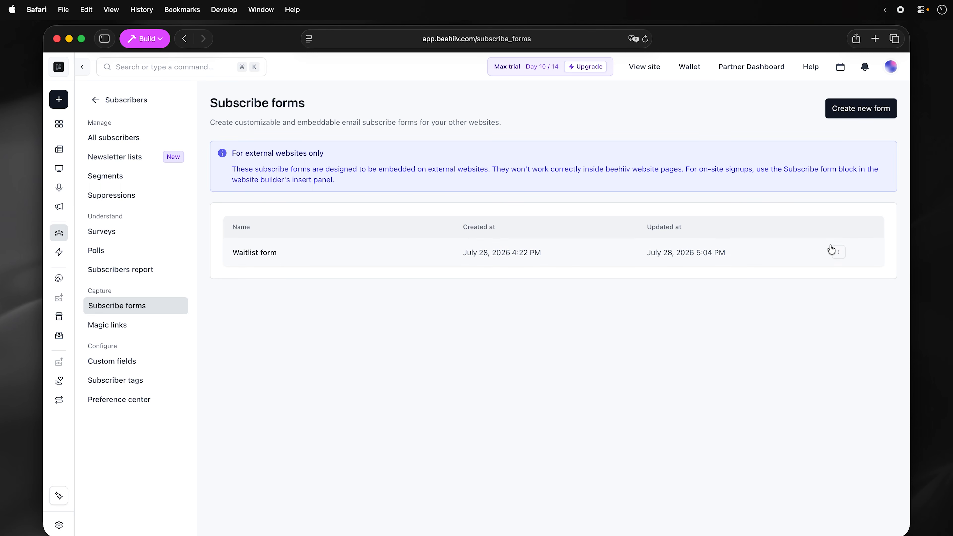
left_click(837, 255)
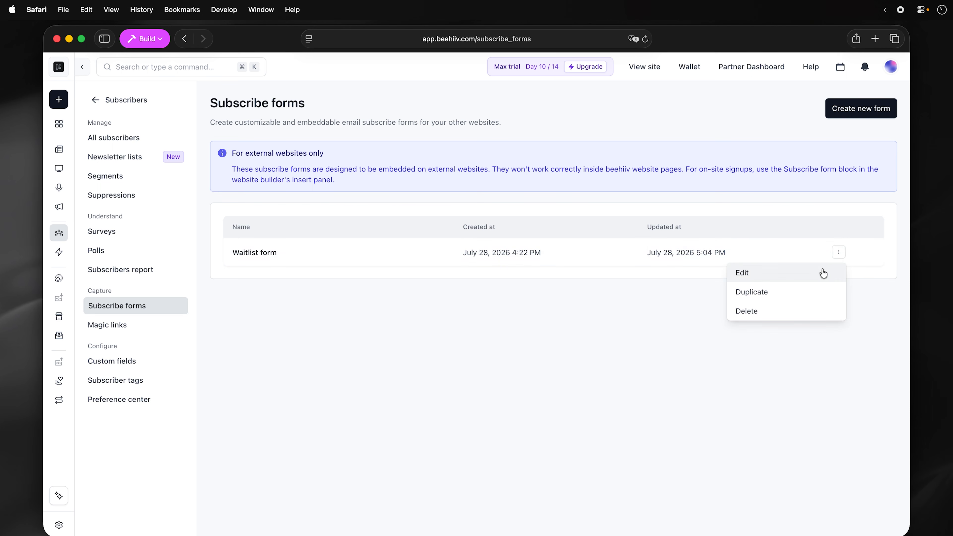
left_click(762, 271)
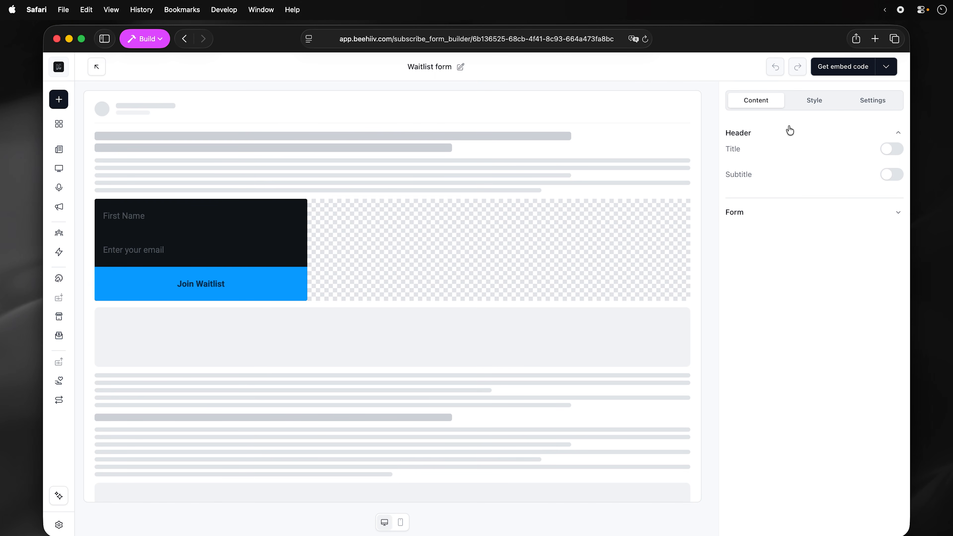
- Inspect the Waitlist form's base Style settings, then return to Content
left_click(801, 107)
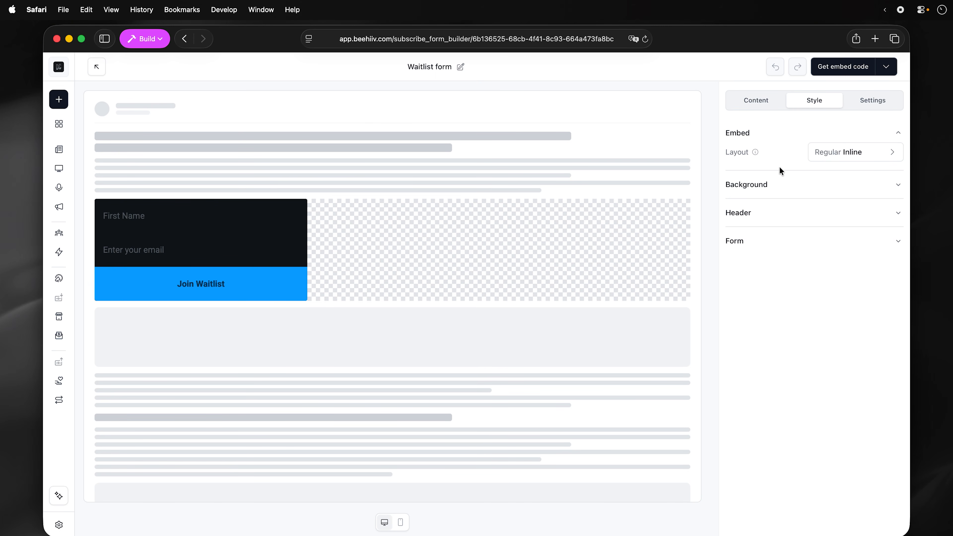
left_click(767, 242)
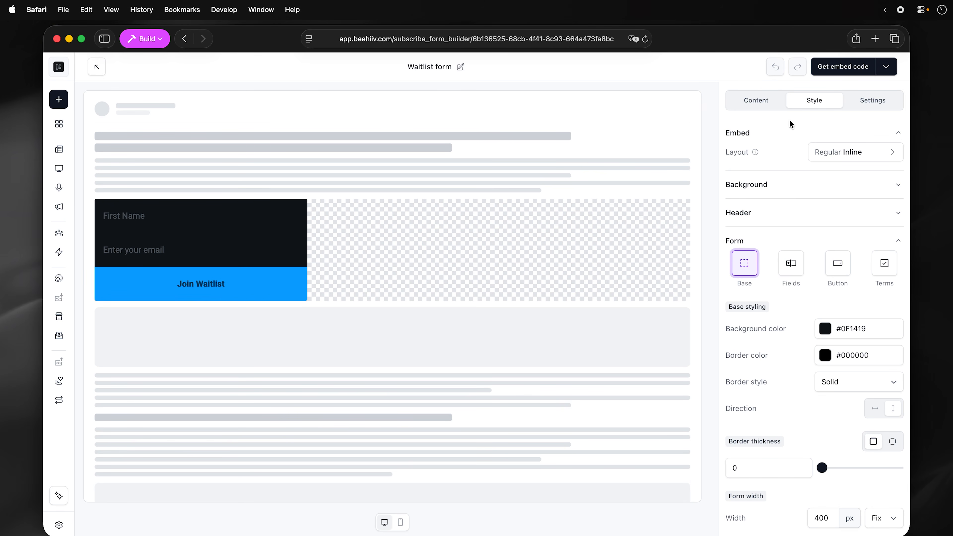
left_click(772, 102)
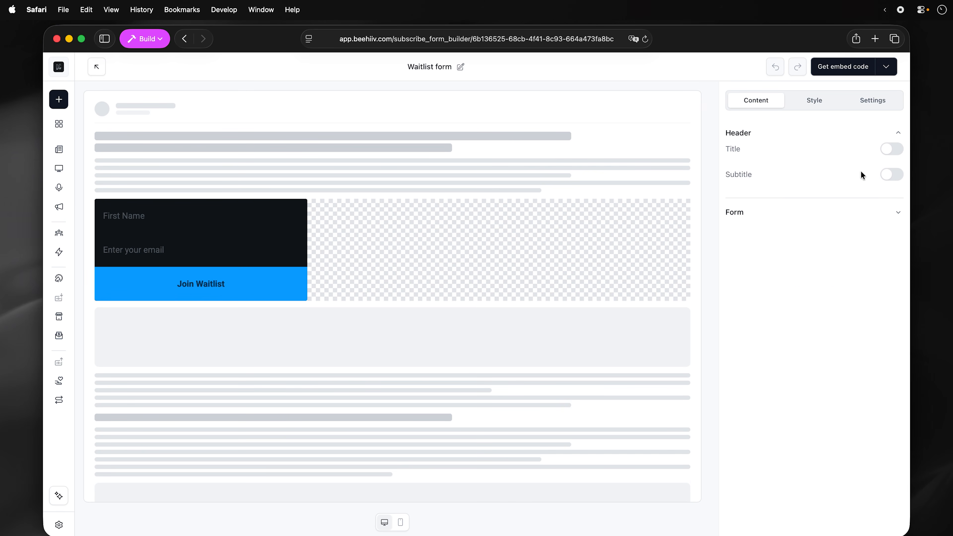
- Toggle the form title on and off and expand the Form fields section
left_click(891, 152)
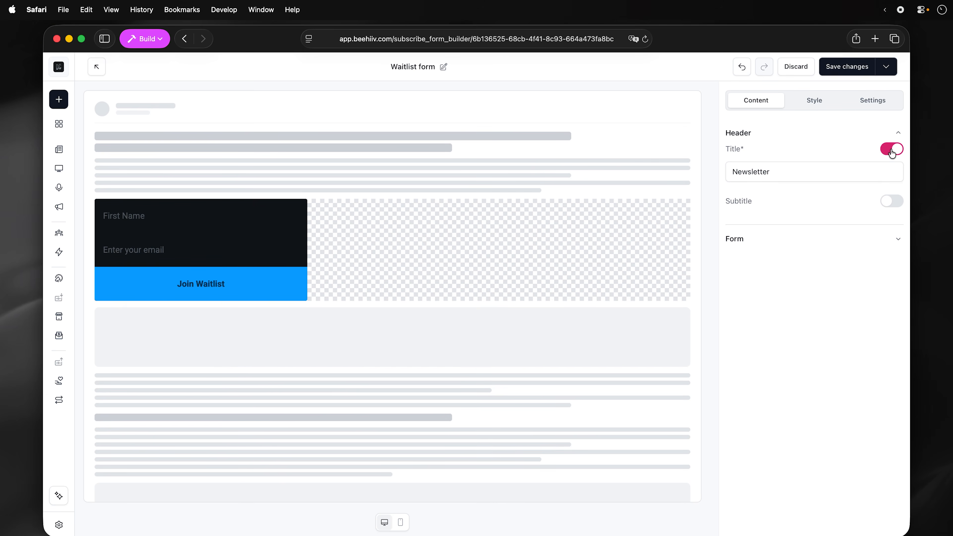
left_click(892, 150)
left_click(891, 150)
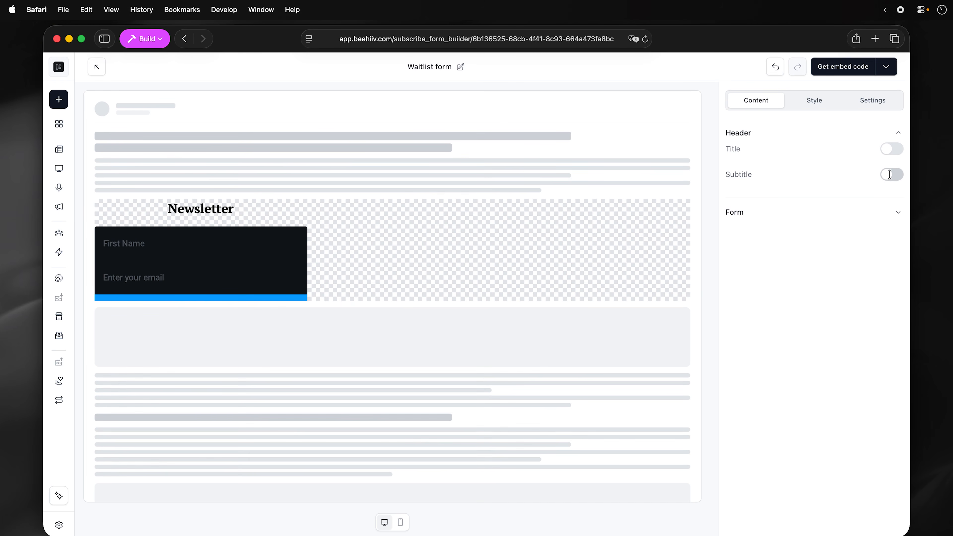
left_click(838, 219)
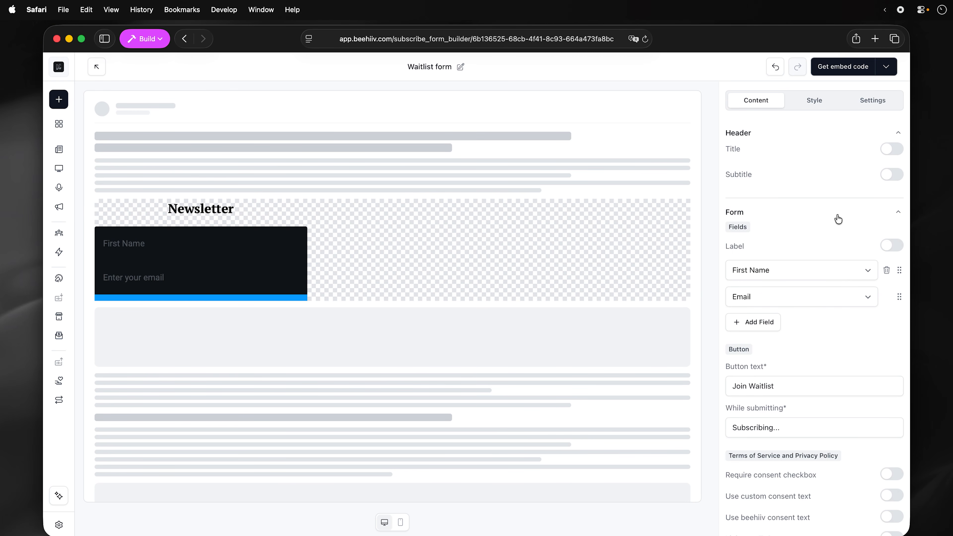
scroll(833, 330, "down", 2)
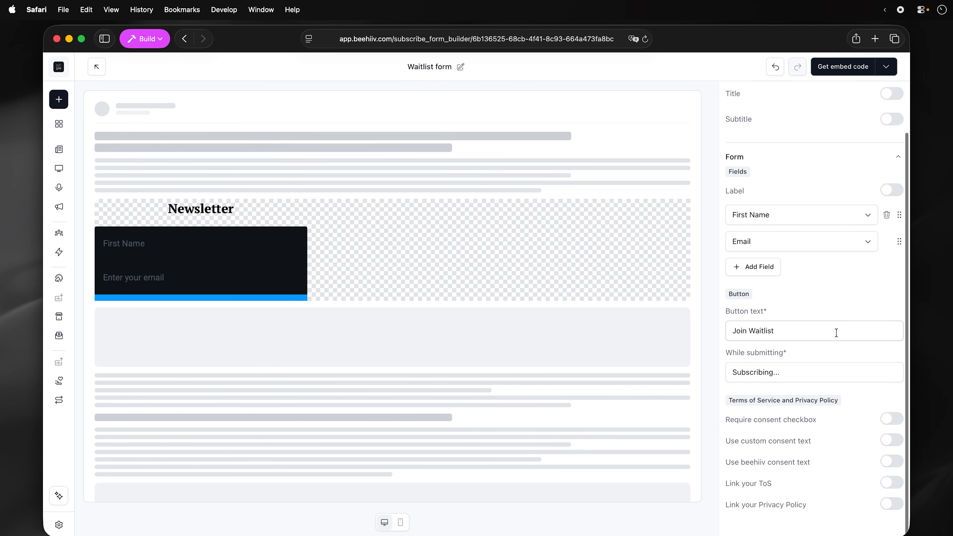
scroll(836, 332, "up", 2)
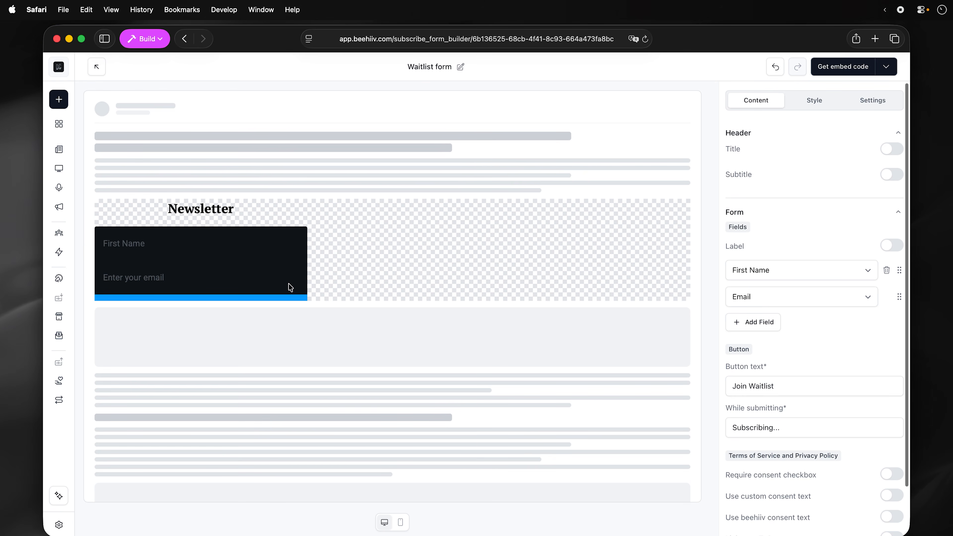
- Review the form's style, submission and content settings, then open its embed code dialog
left_click(826, 100)
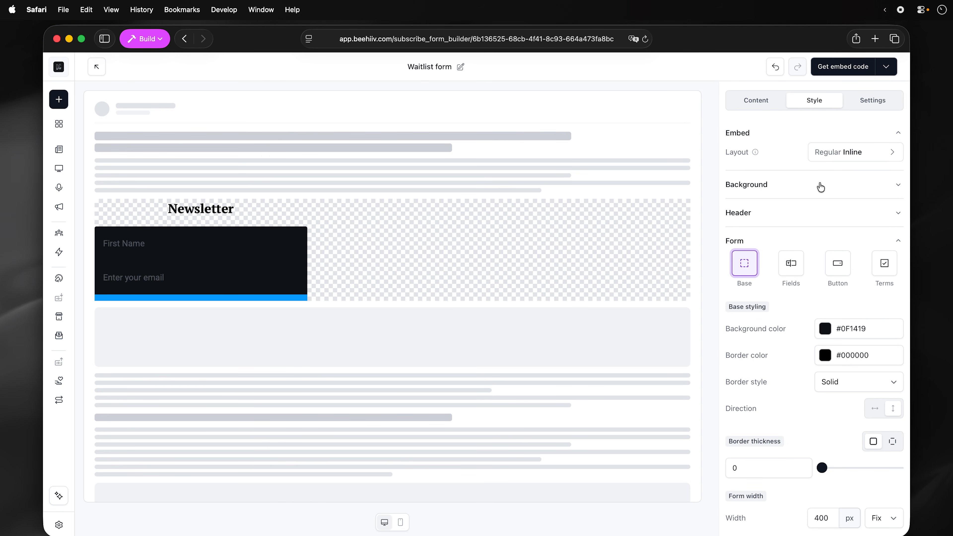
scroll(807, 206, "down", 6)
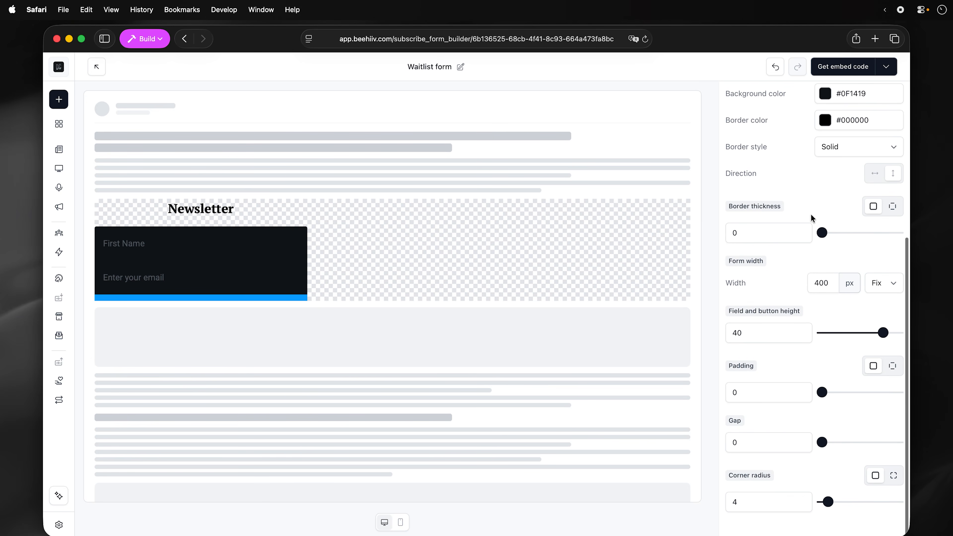
scroll(810, 214, "up", 6)
left_click(859, 105)
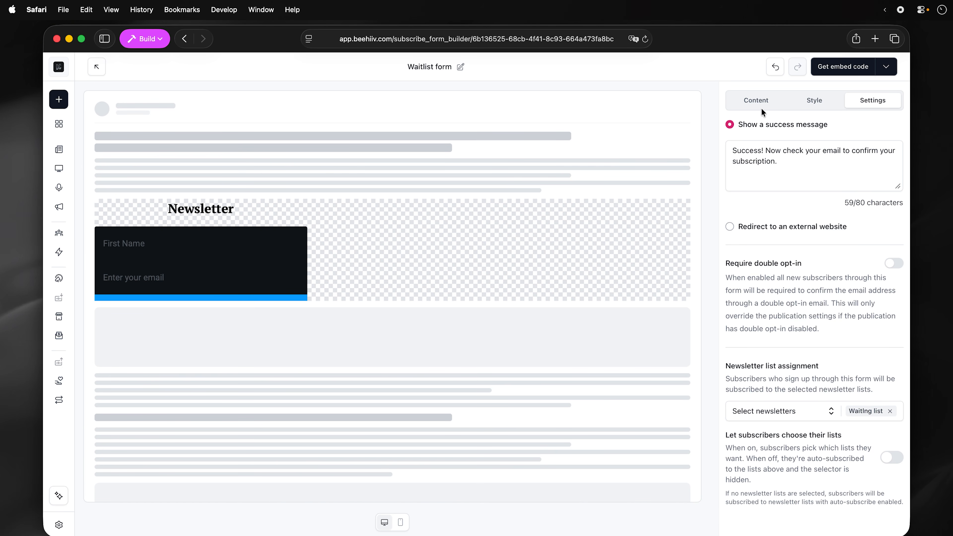
left_click(755, 100)
scroll(809, 389, "down", 2)
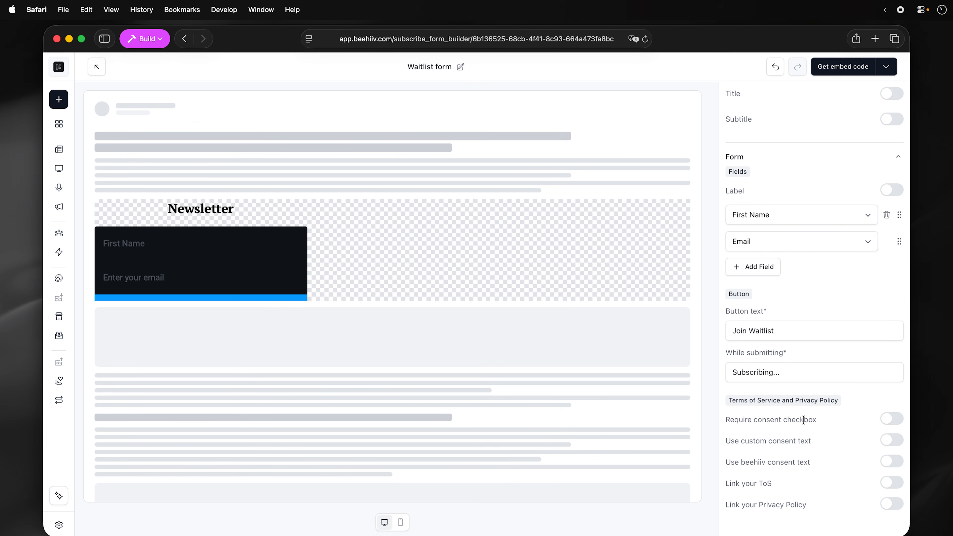
left_click(859, 67)
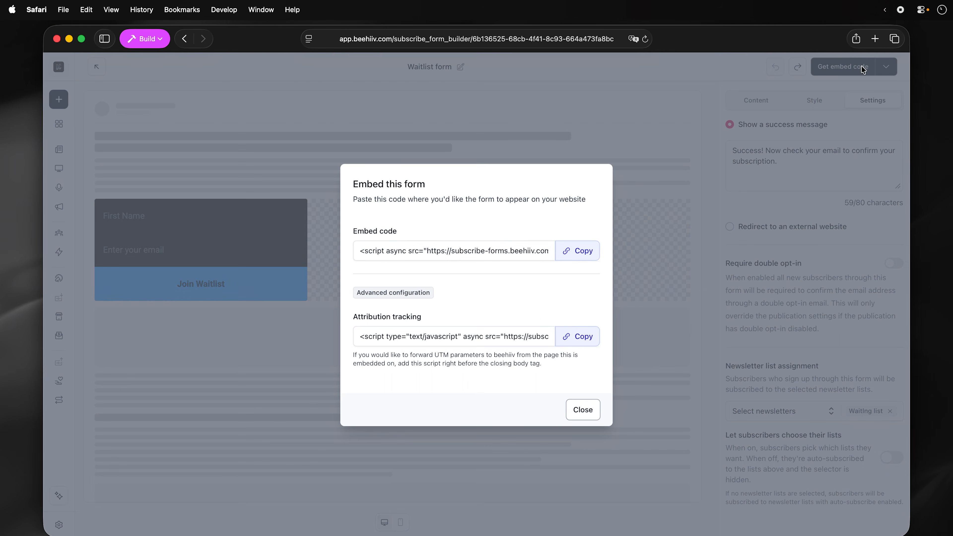
- Copy the Waitlist embed code and preview the Framer 'beehiiv form' site
left_click(571, 257)
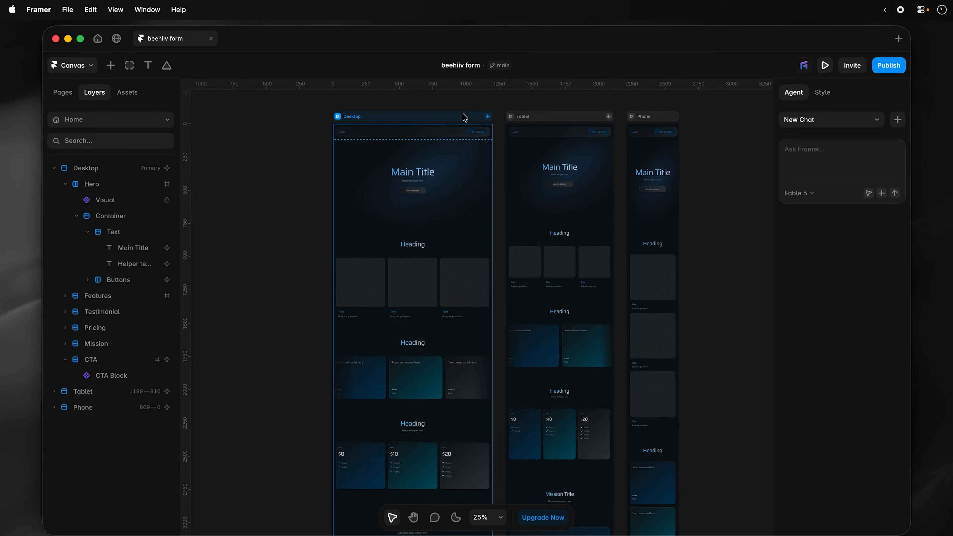
left_click(462, 115)
left_click(827, 65)
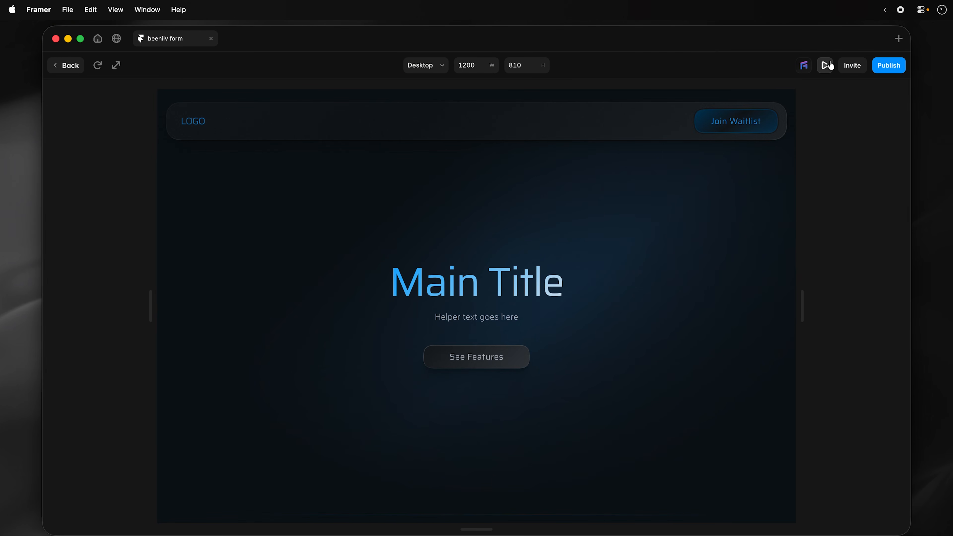
- Exit the preview, edit the CTA Block component and select its empty Embed frame under 'Coming Soon.'
left_click(760, 123)
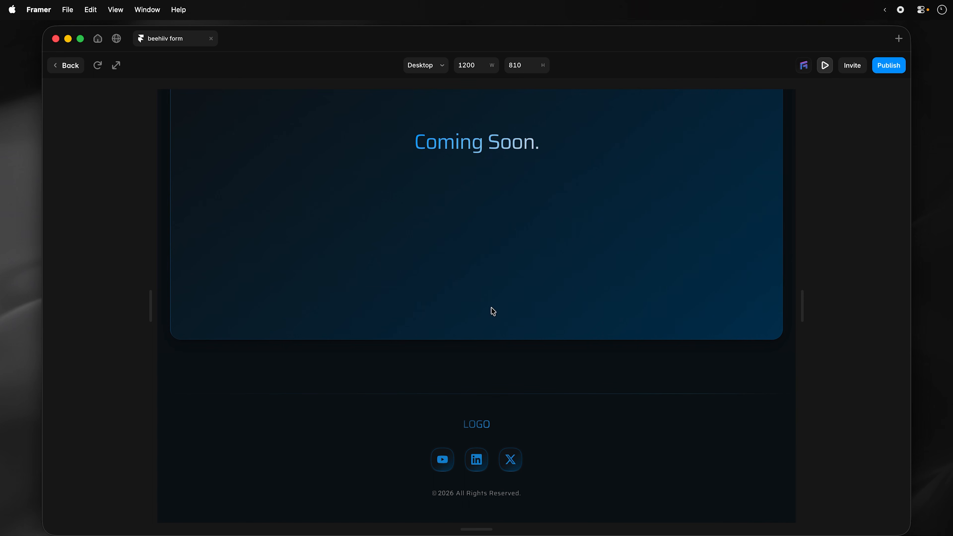
left_click(63, 66)
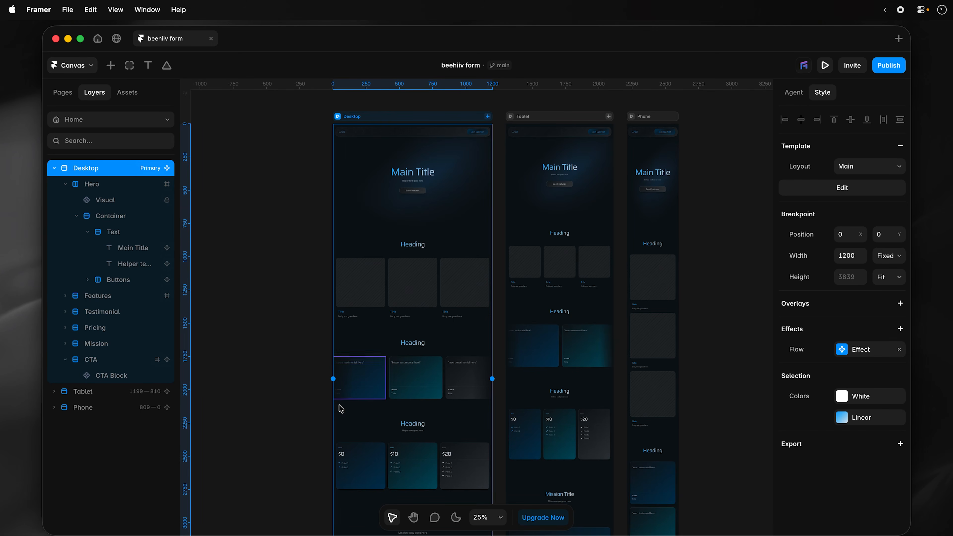
scroll(347, 336, "down", 5)
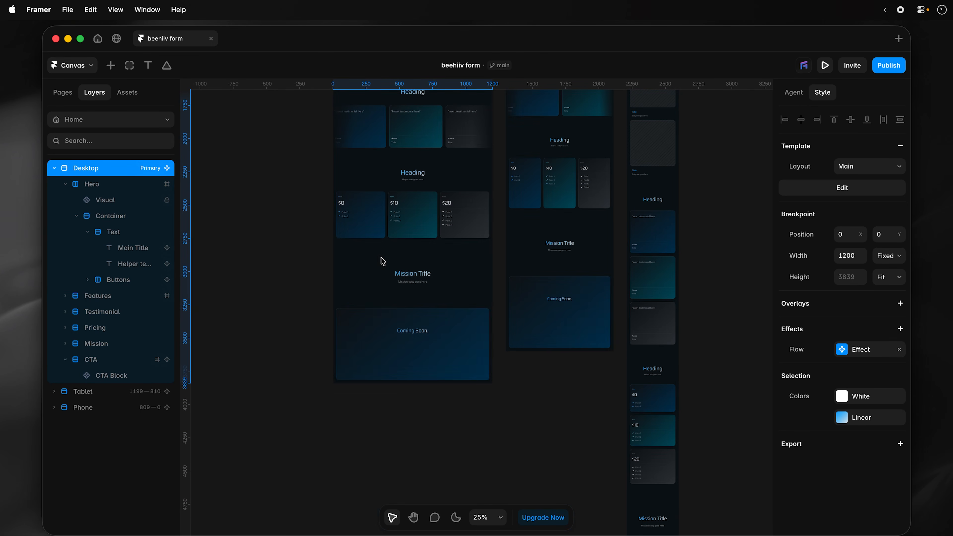
left_click(436, 356)
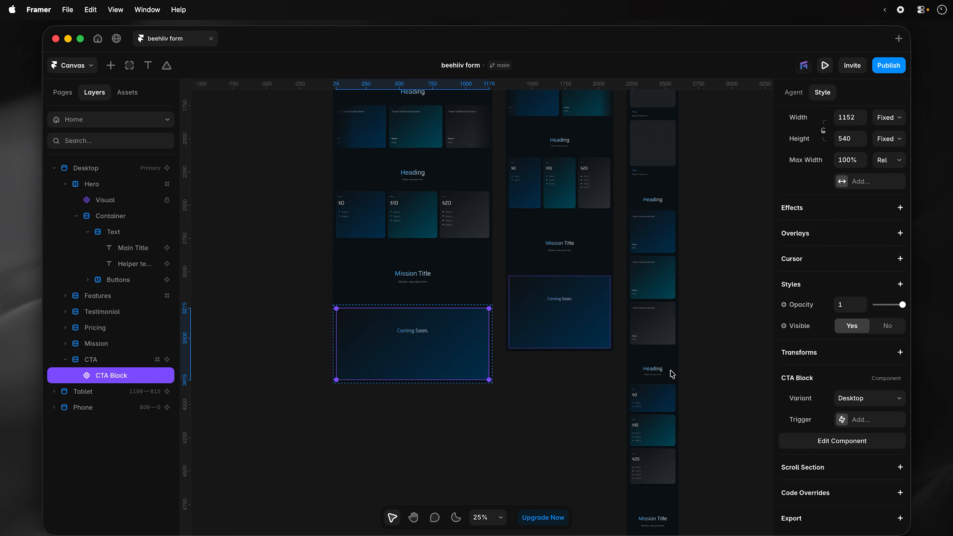
left_click(833, 441)
left_click(429, 333)
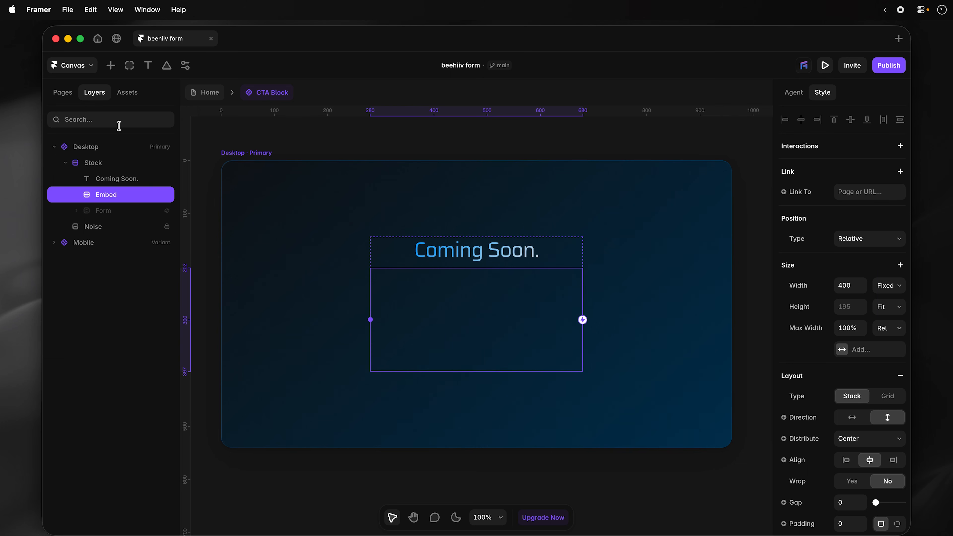
- Insert an Embed element from Utility into the Embed frame of the CTA Block
left_click(110, 66)
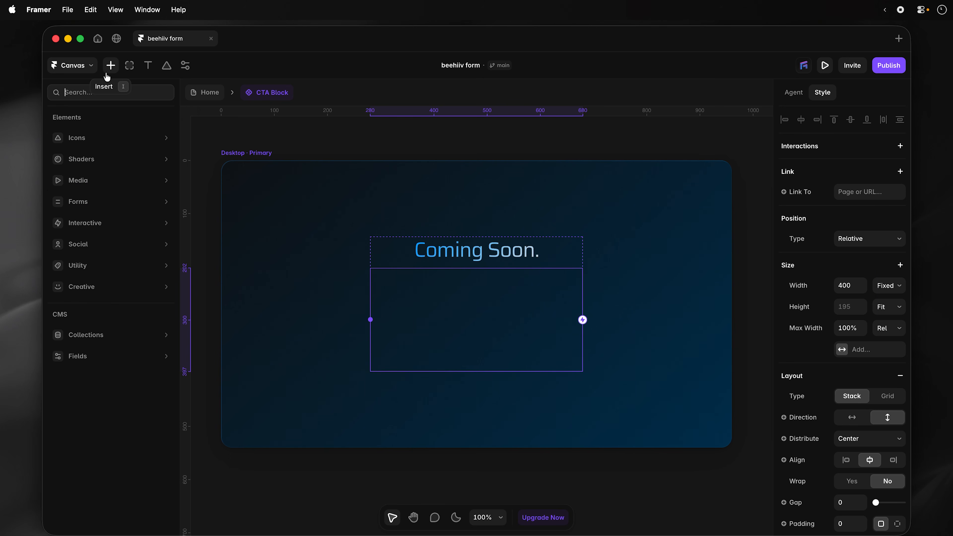
mouse_move(121, 265)
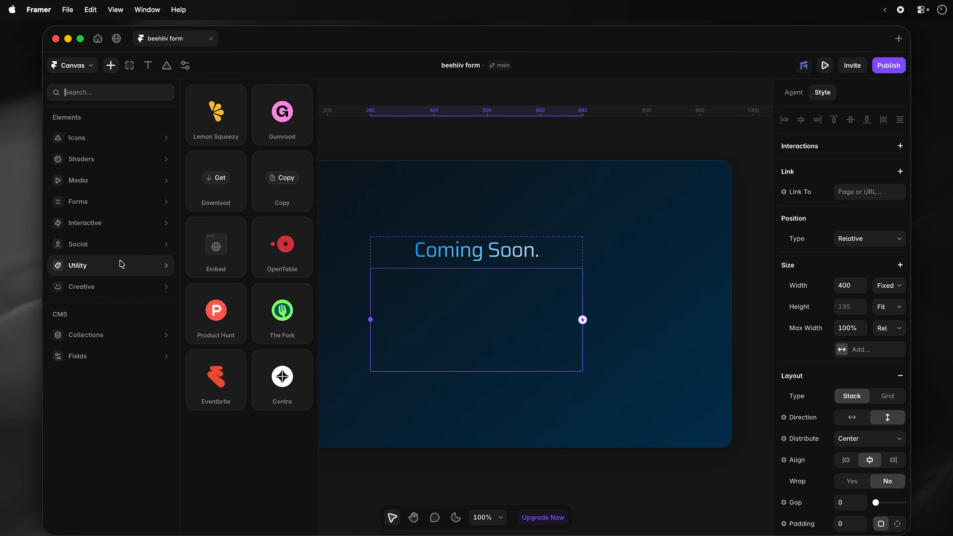
left_click_drag(210, 245, 474, 325)
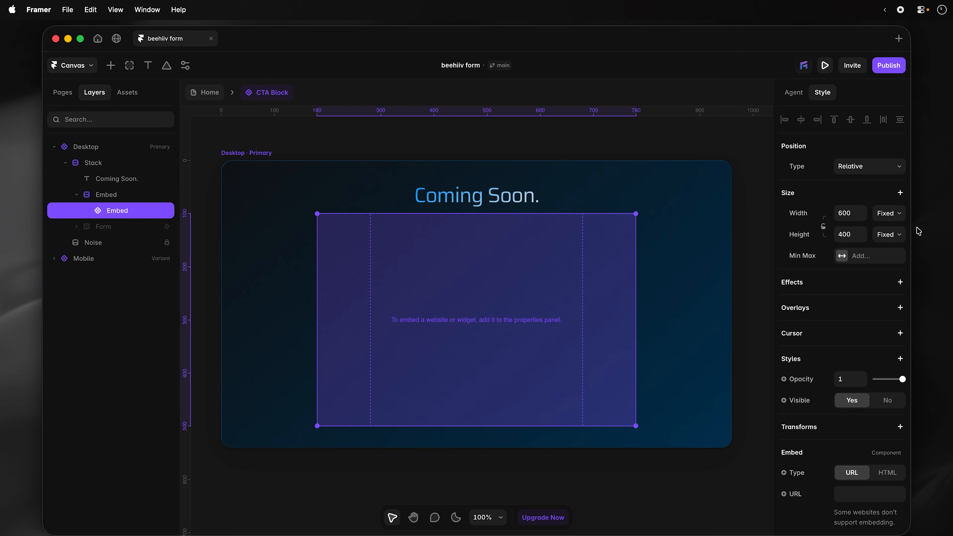
- Set the Embed element's width to Fill and its height to Fit Content
left_click(902, 218)
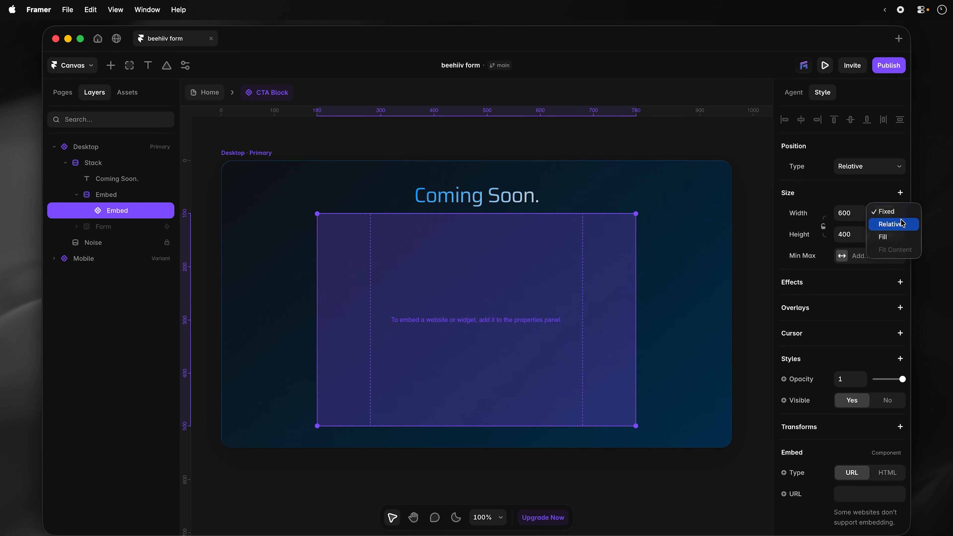
left_click(902, 236)
left_click(897, 236)
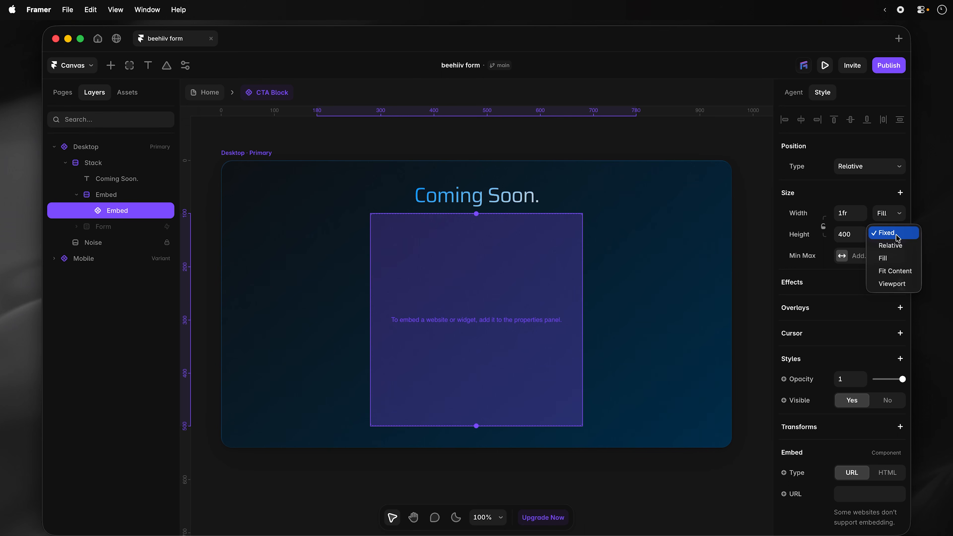
left_click(897, 271)
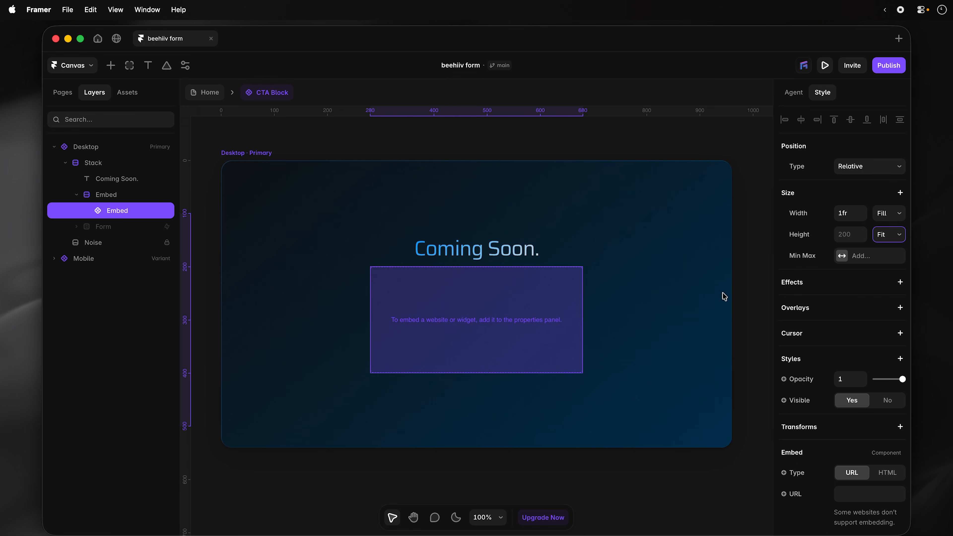
scroll(861, 397, "down", 2)
scroll(861, 396, "down", 4)
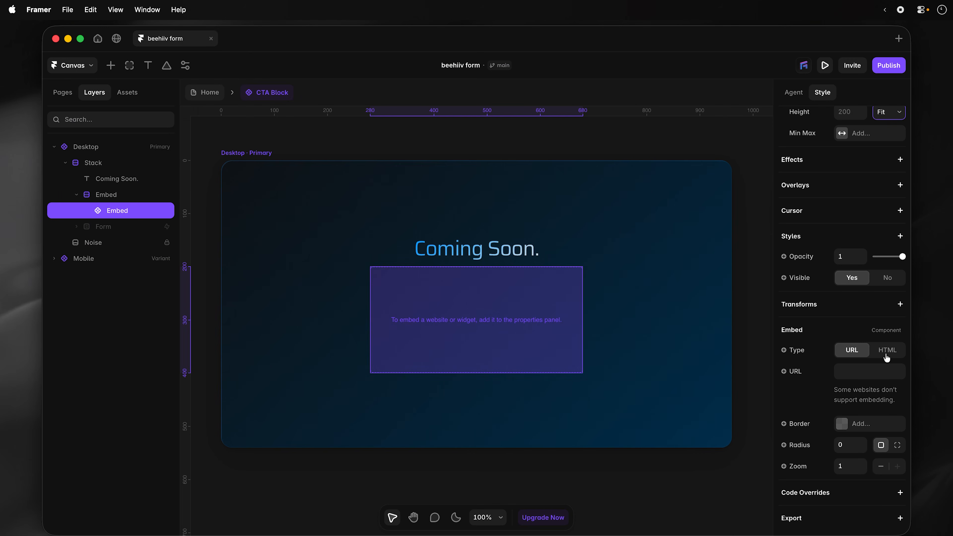
- Switch the Embed type to HTML and paste in the beehiiv form code
left_click(887, 357)
left_click(873, 459)
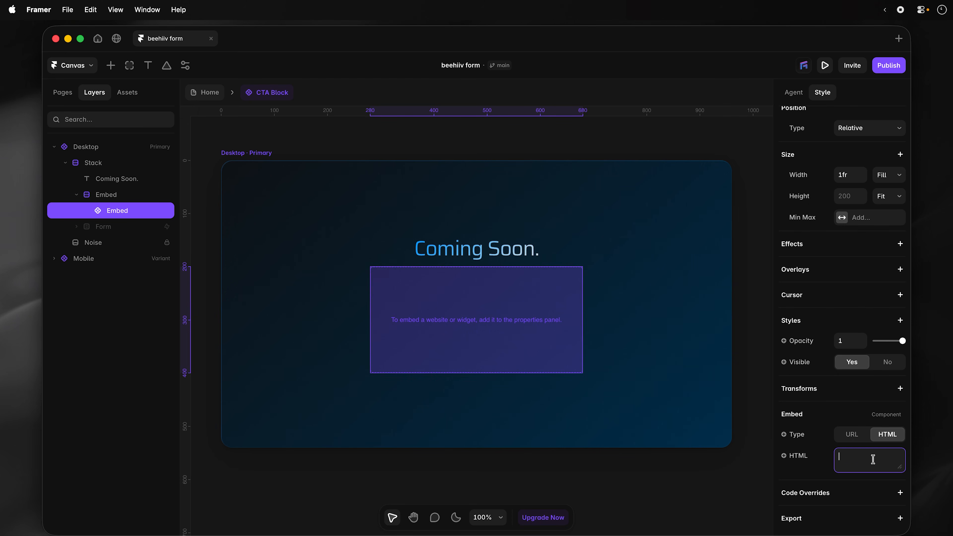
key("super+v")
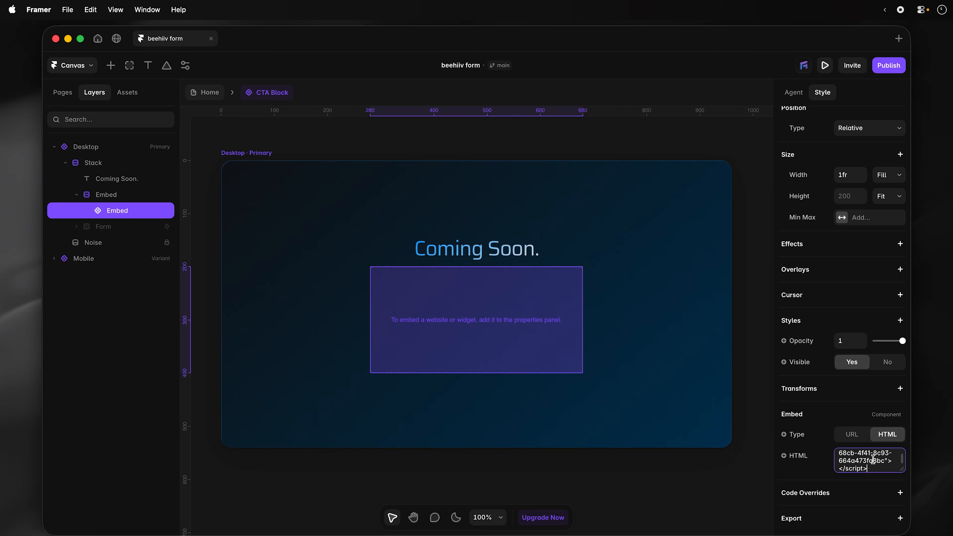
left_click(740, 192)
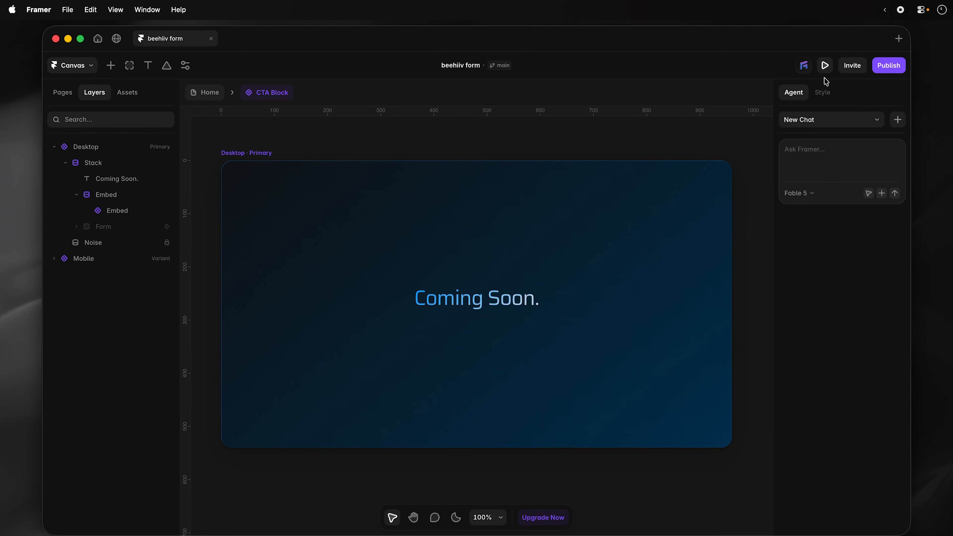
- Preview the page and try the First Name and email fields of the embedded form
left_click(823, 66)
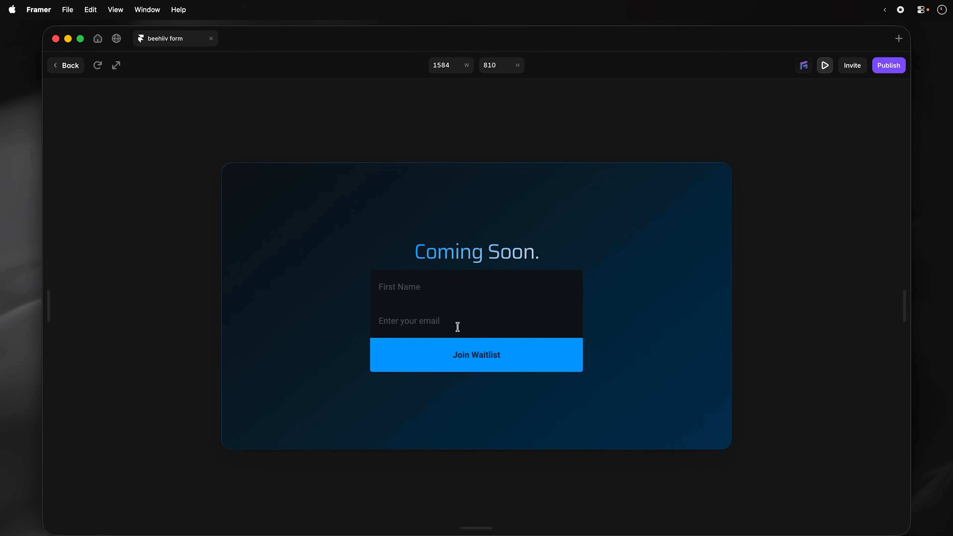
left_click(438, 287)
left_click(447, 322)
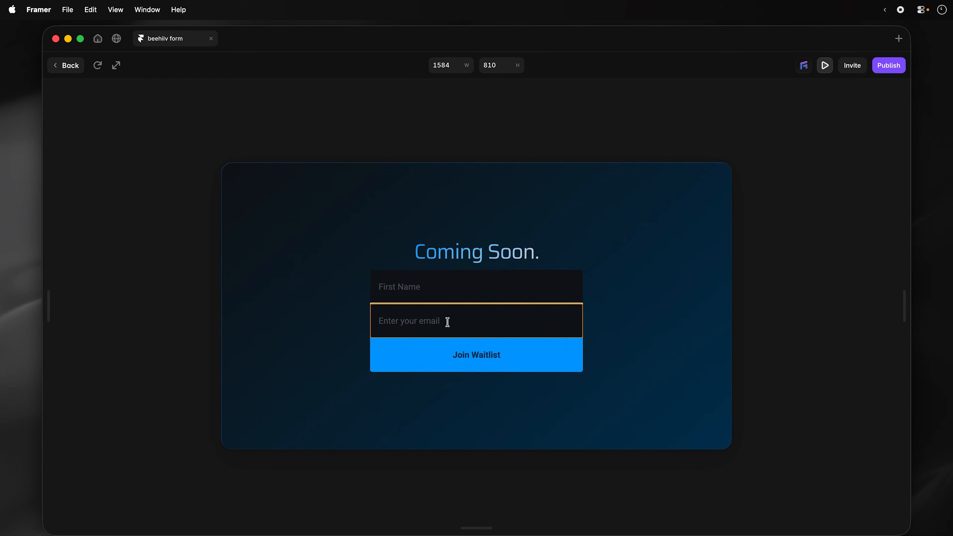
left_click(427, 284)
left_click(432, 318)
left_click(60, 69)
- Reopen the CTA Block component and delete the inner Embed element holding the beehiiv form
left_click(206, 93)
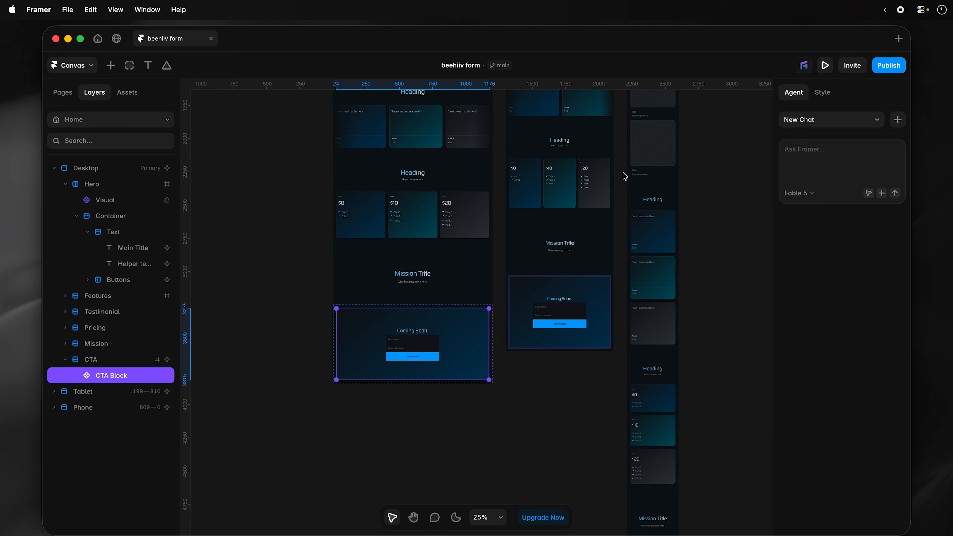
left_click(817, 442)
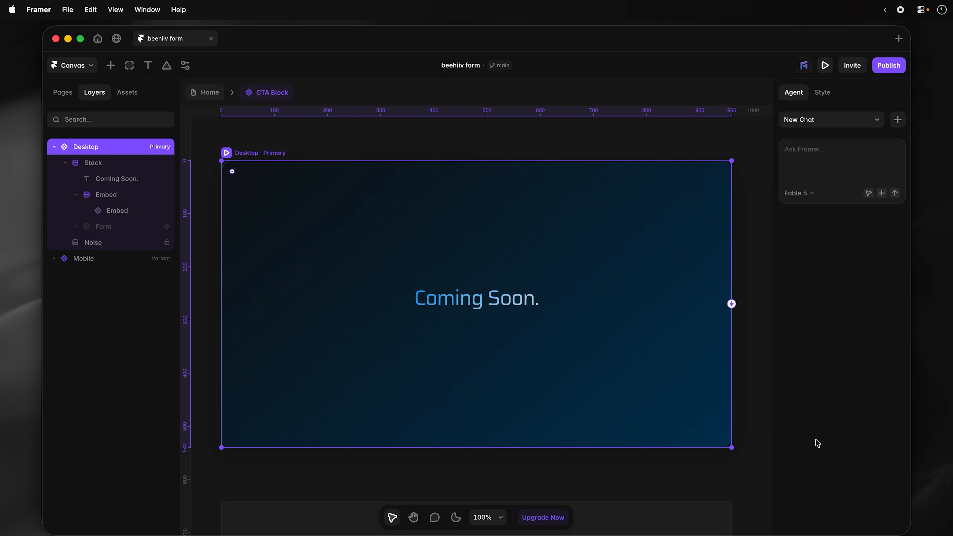
left_click(120, 213)
key("Delete")
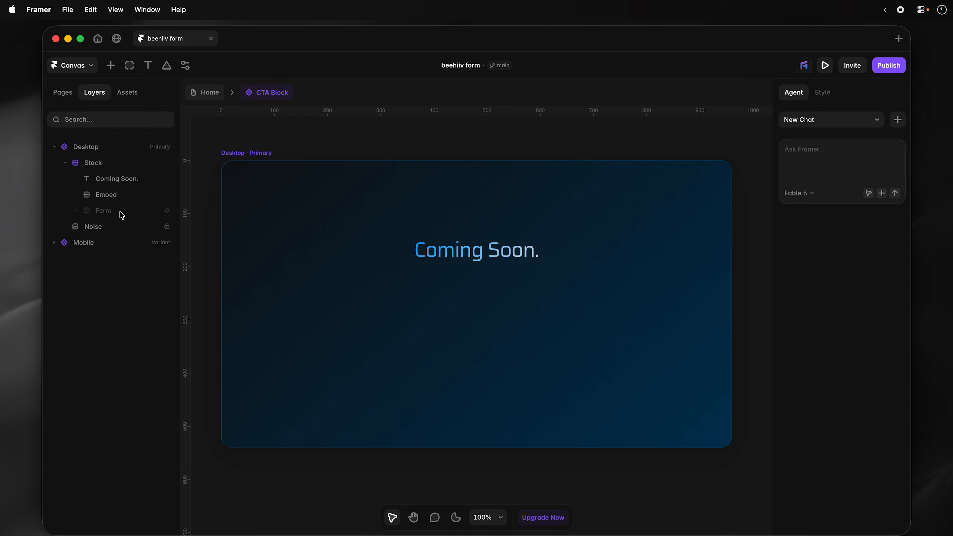
- Select the empty Embed frame and begin attaching it in the Framer AI Agent chat
left_click(123, 198)
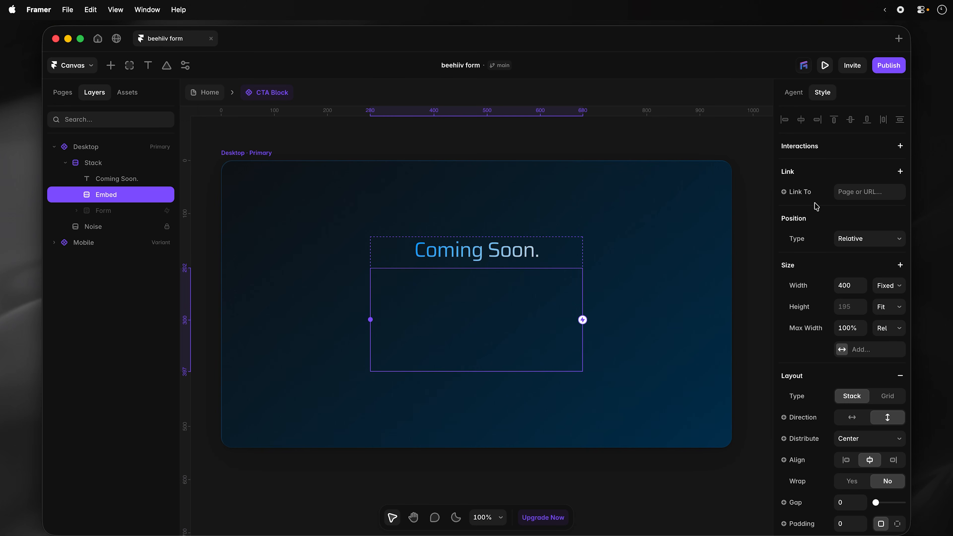
left_click(786, 96)
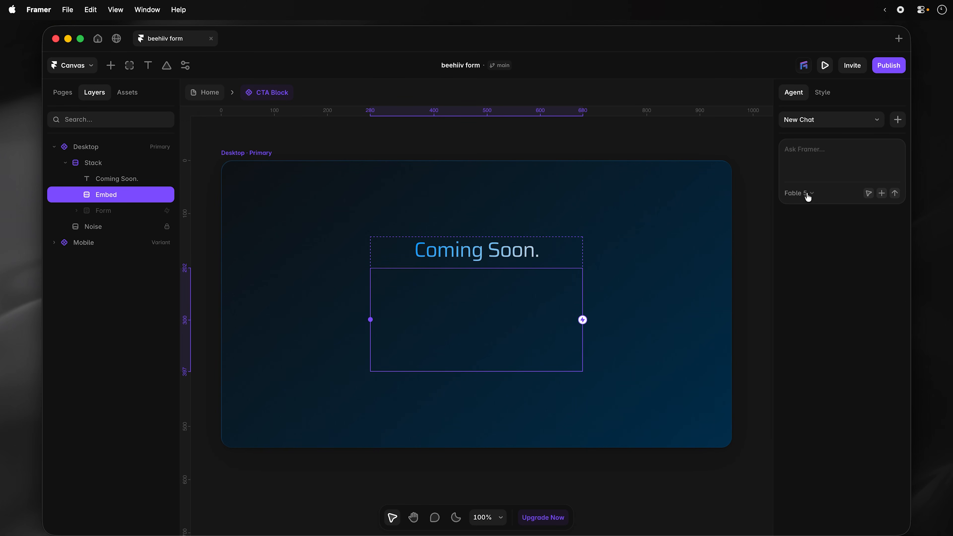
left_click(869, 193)
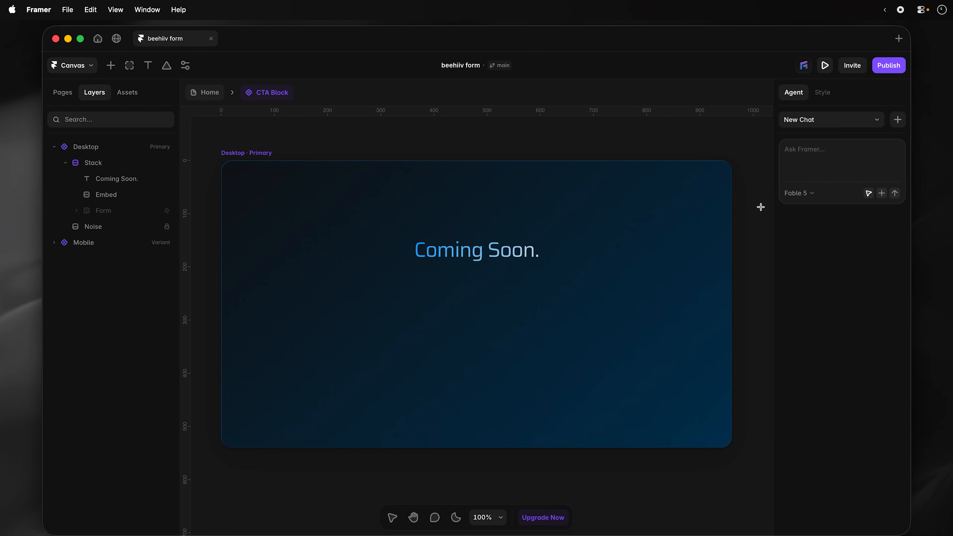
- Send the Agent, set to GPT 5.6 Luna, a prompt with the beehiiv embed code
left_click(431, 331)
type("Add my beehiiv subscription form here, my embed code is")
type("<script async src=\"https://subscribe-forms.beehiiv.com/v3/loader.js\" data-beehiiv-form=\"6b136525-68cb-4f41-8c93-664a473fa8bc\"></script>")
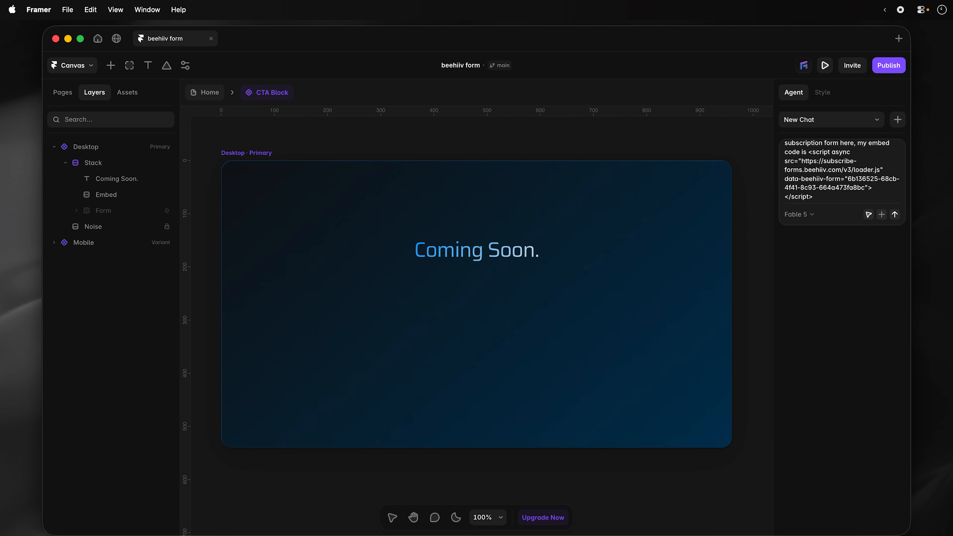
left_click(806, 220)
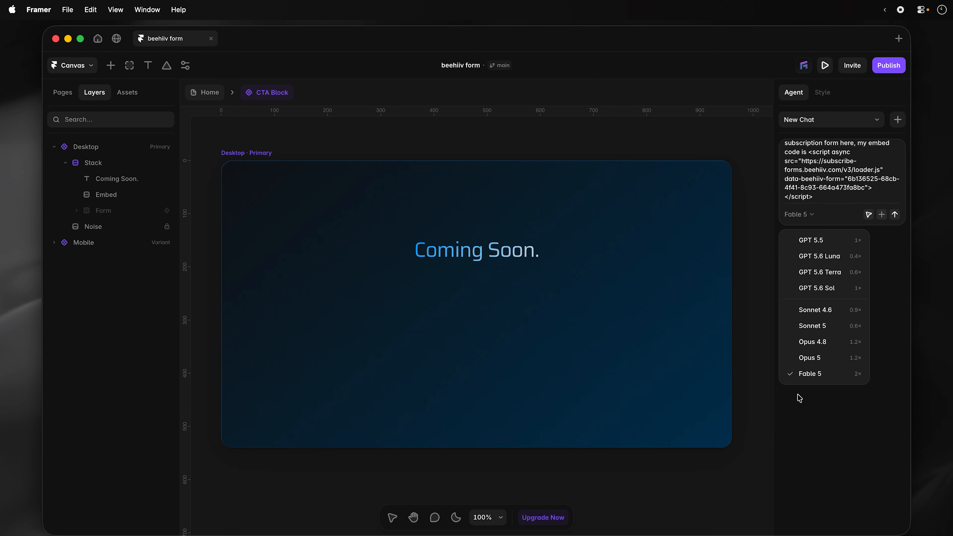
left_click(833, 256)
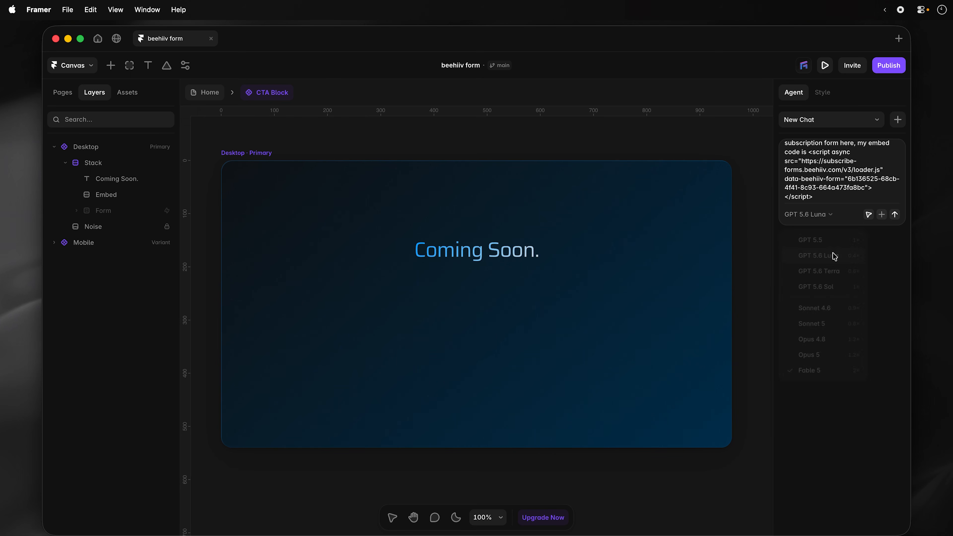
left_click(895, 214)
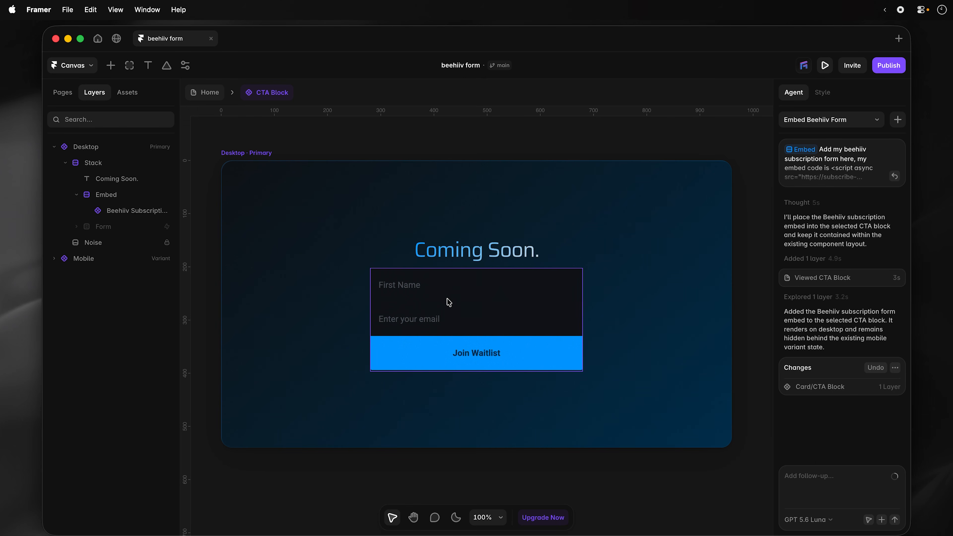
- Preview the Home page and submit a test name and e-mail through the waitlist form
mouse_move(894, 483)
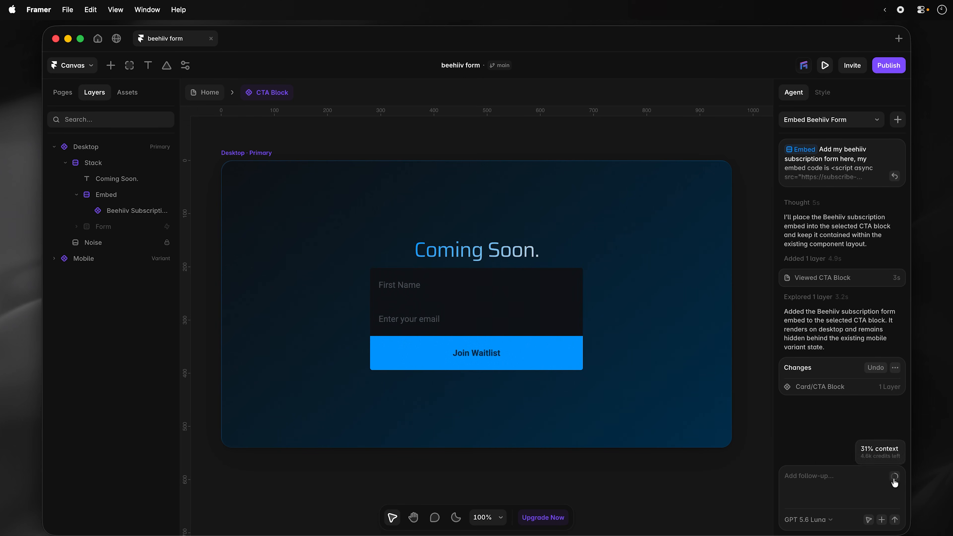
left_click(423, 287)
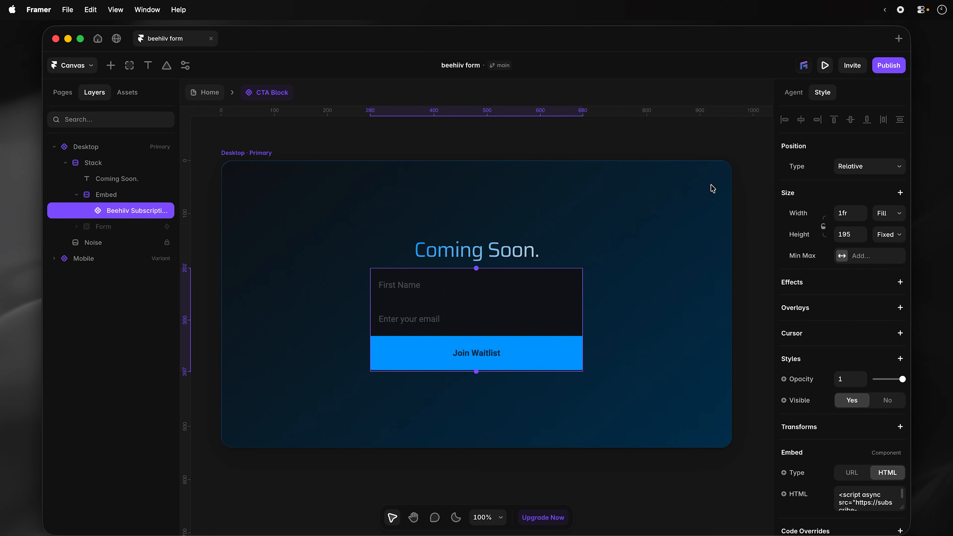
left_click(204, 92)
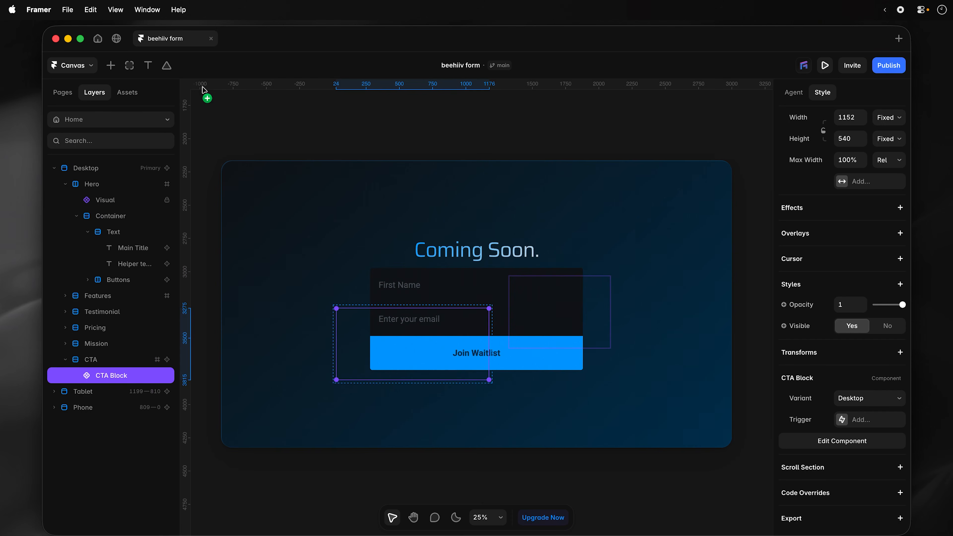
left_click(824, 65)
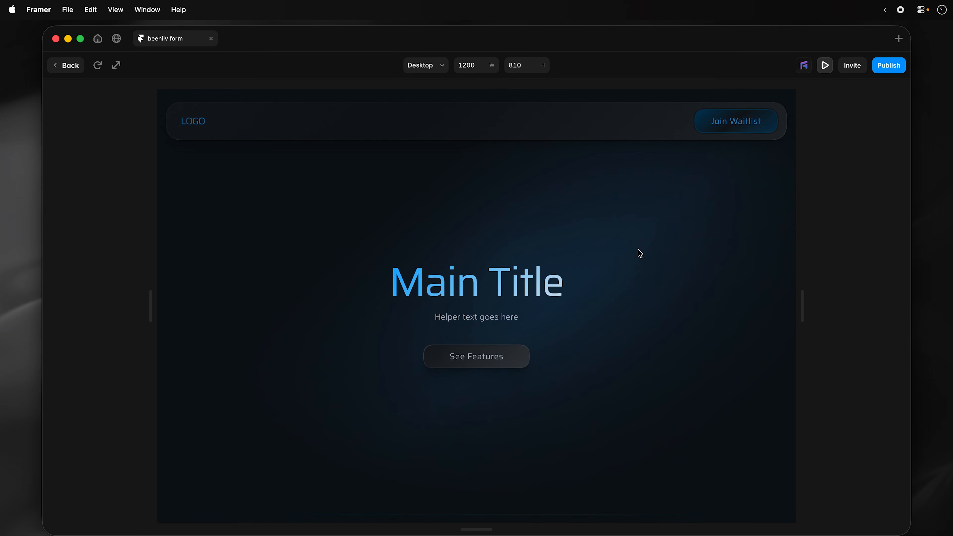
scroll(709, 135, "down", 20)
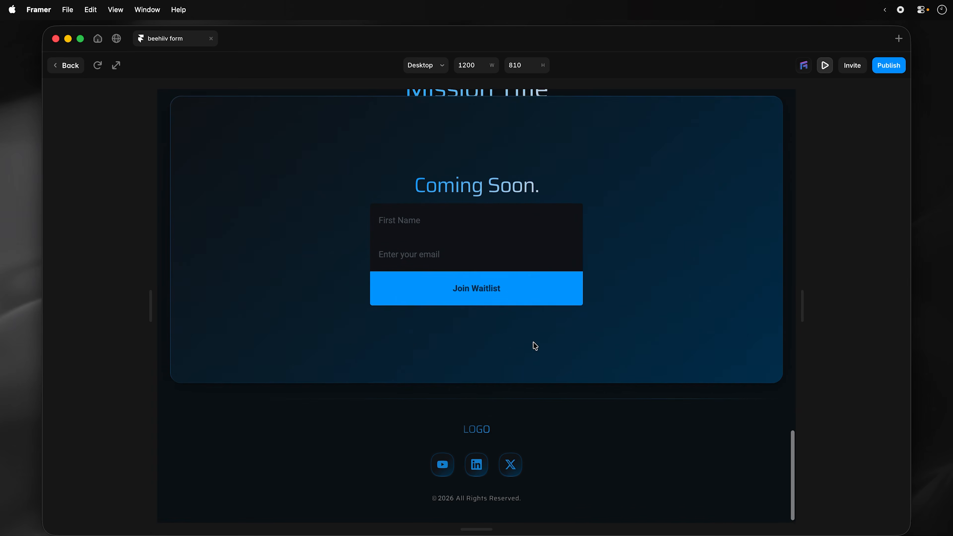
left_click(415, 180)
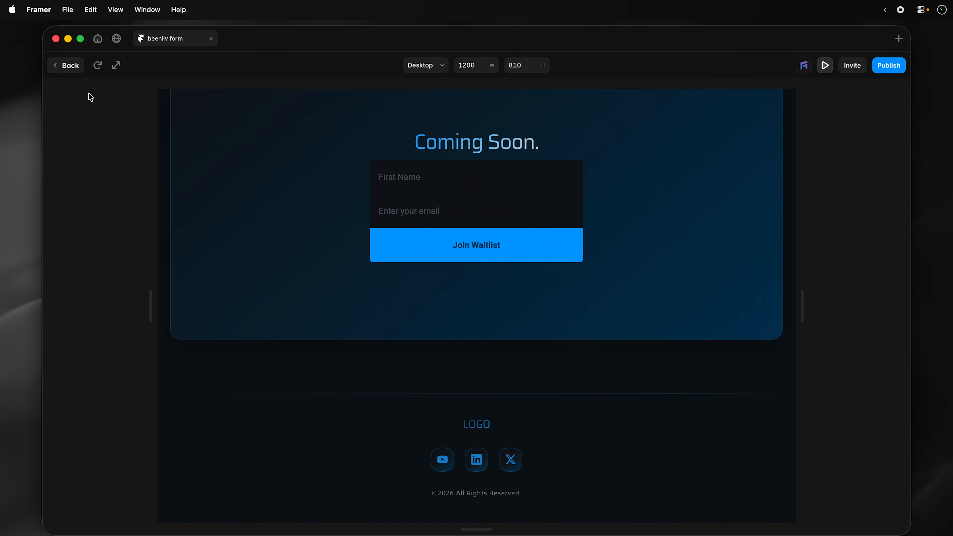
left_click(70, 66)
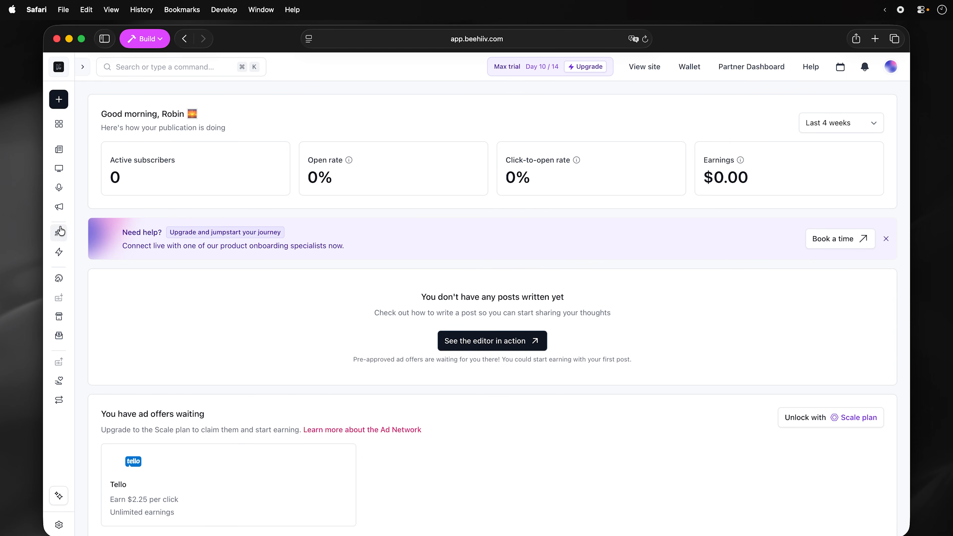
- Go from Subscribers through the settings gear to the Workspace Settings API page
left_click(59, 234)
left_click(59, 524)
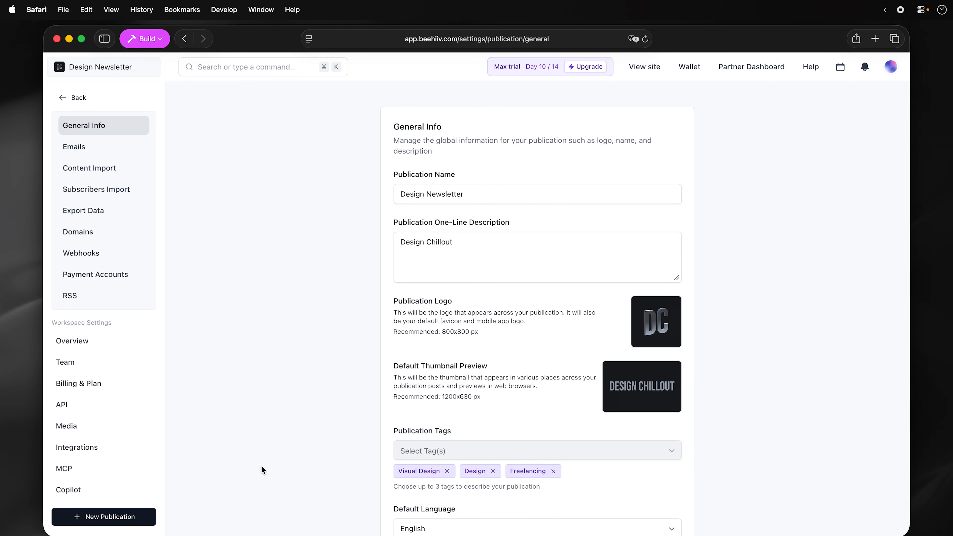
left_click(126, 407)
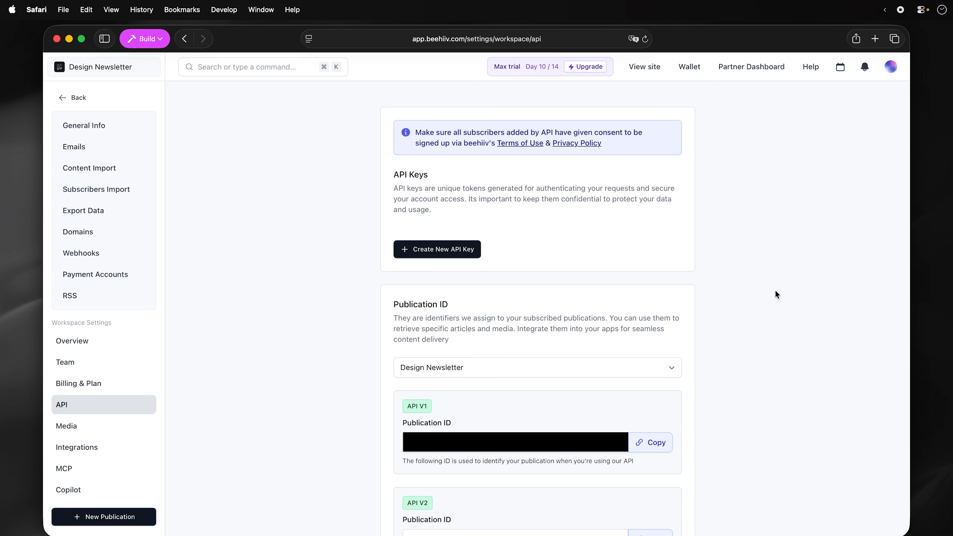
- Create a beehiiv API key named 'Framer Form', copy its value and close the dialog
left_click(470, 249)
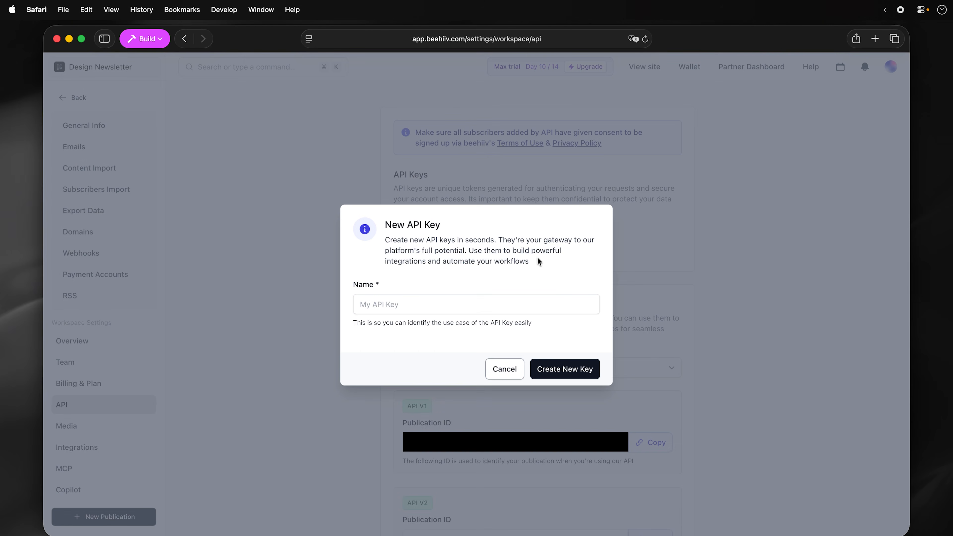
type("Framer Form")
left_click(588, 369)
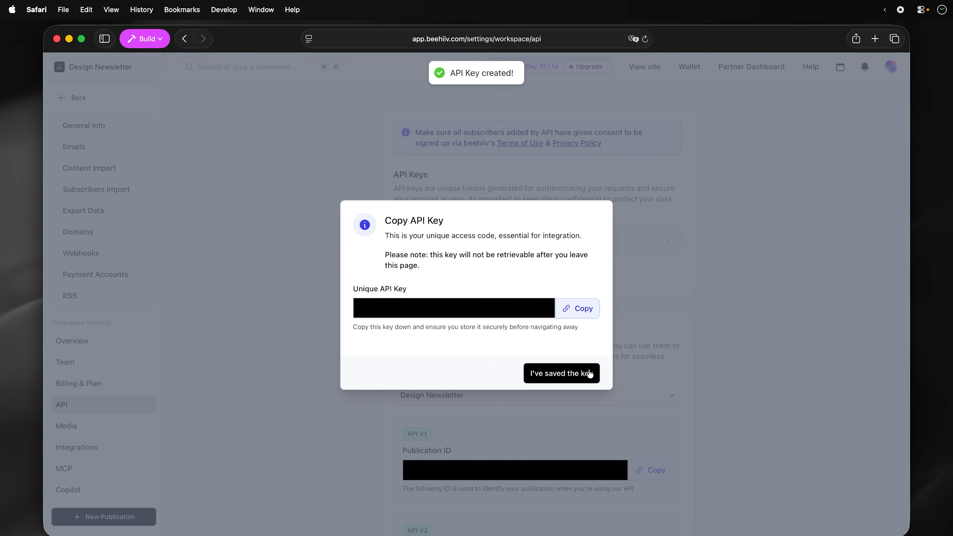
left_click(582, 311)
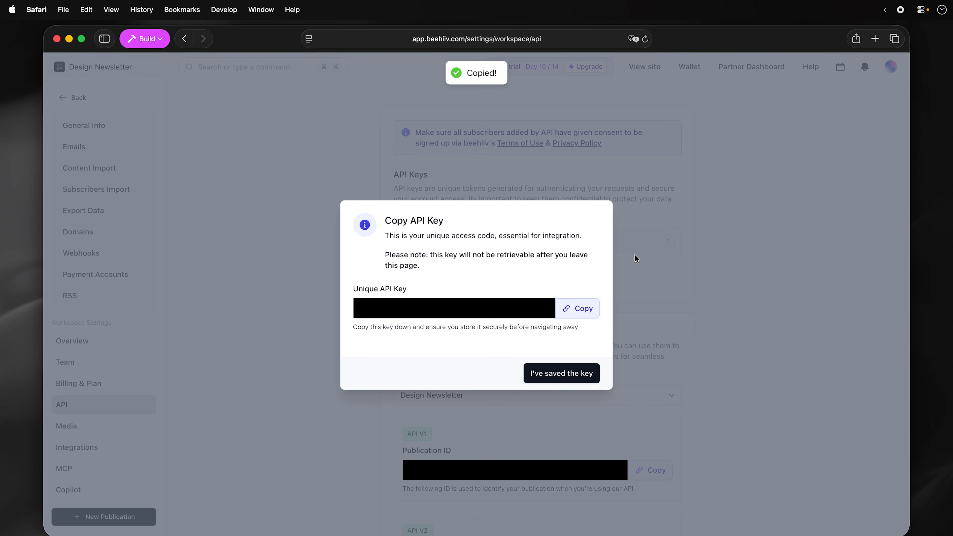
left_click(564, 374)
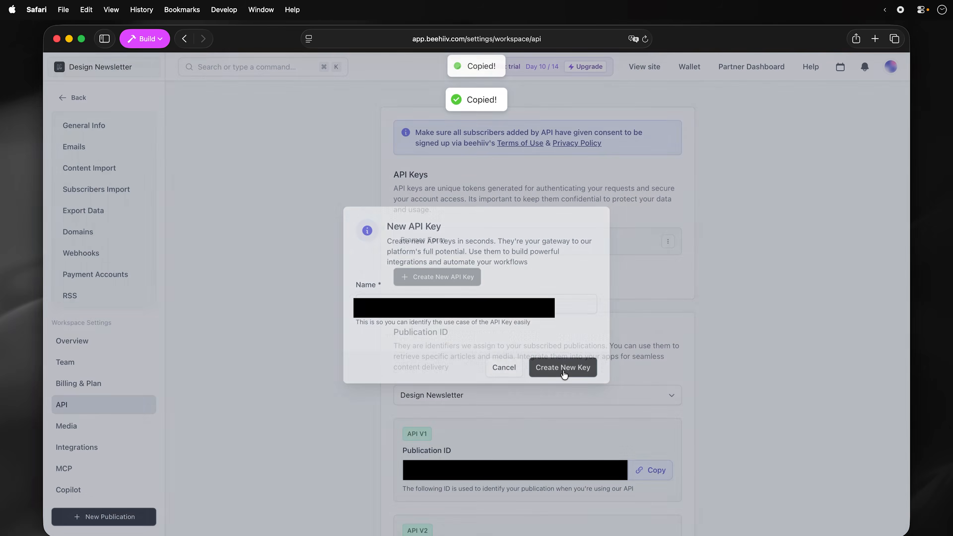
scroll(747, 296, "down", 3)
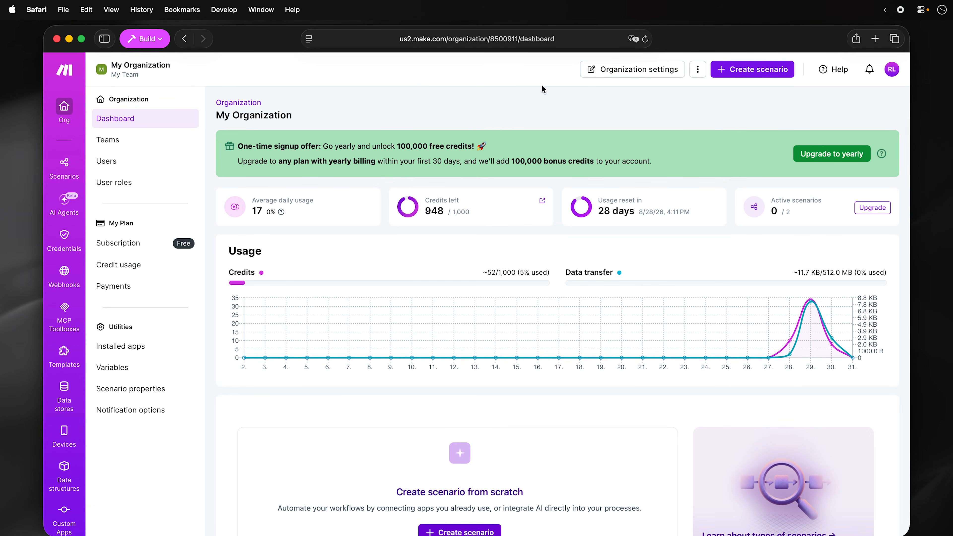
- Start a new Make scenario with the beehiiv Watch for Subscribers trigger
left_click(749, 75)
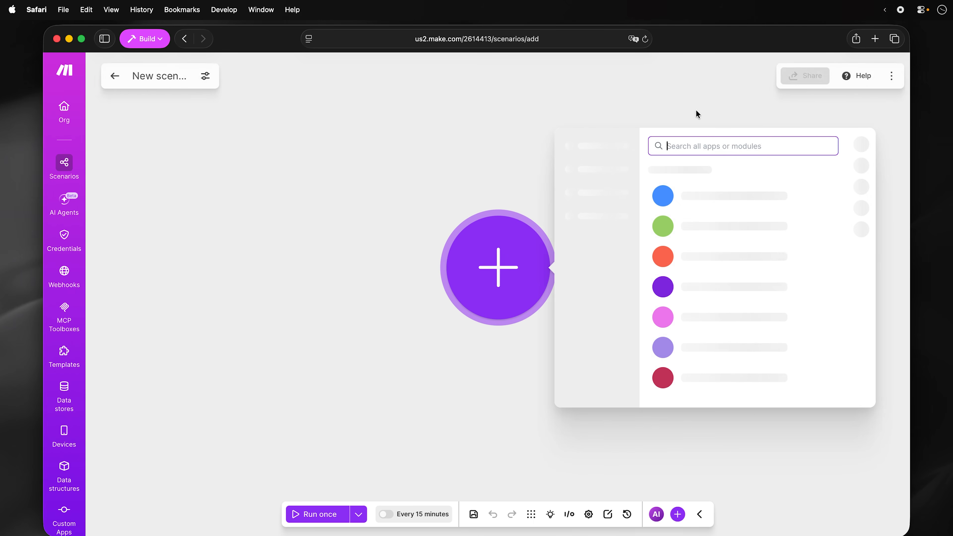
type("bee")
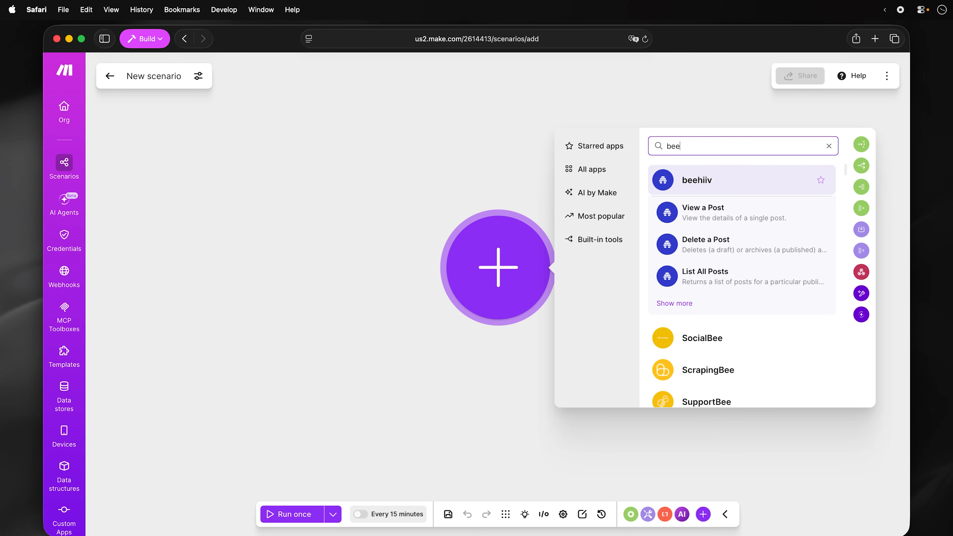
left_click(698, 180)
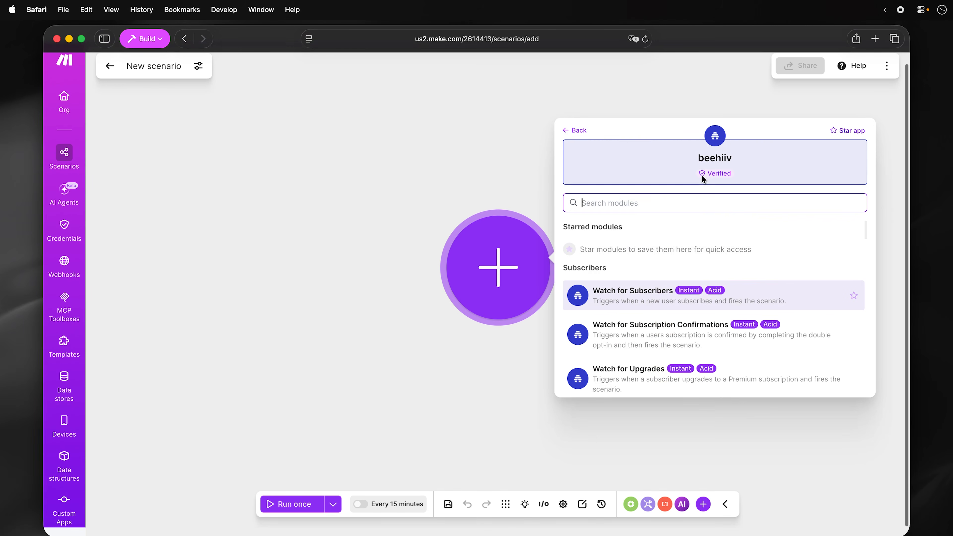
left_click(673, 302)
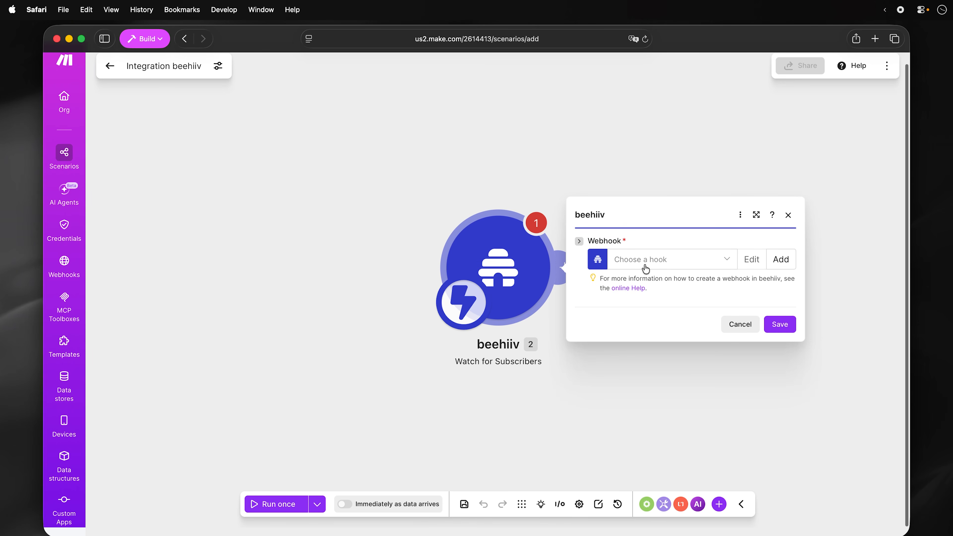
- Add a webhook named 'Framer Webhook' to the trigger and save the module
left_click(783, 259)
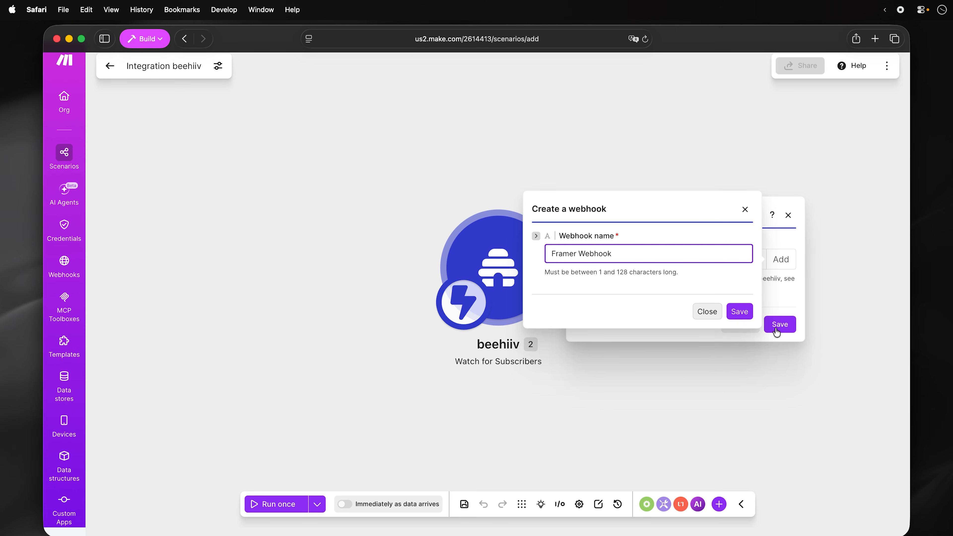
left_click(747, 311)
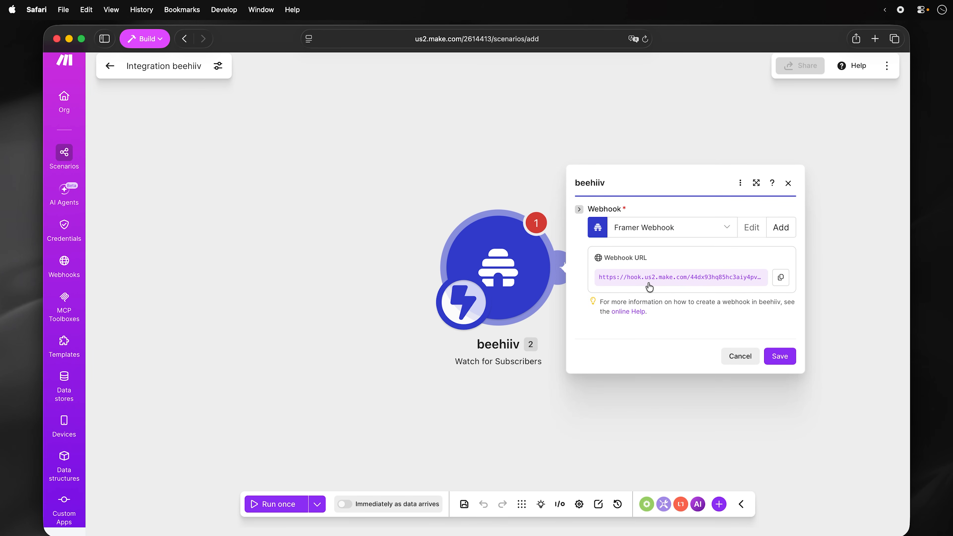
left_click(777, 356)
- Add a beehiiv Create a Subscriber module using a beehiiv API Key connection
left_click(575, 255)
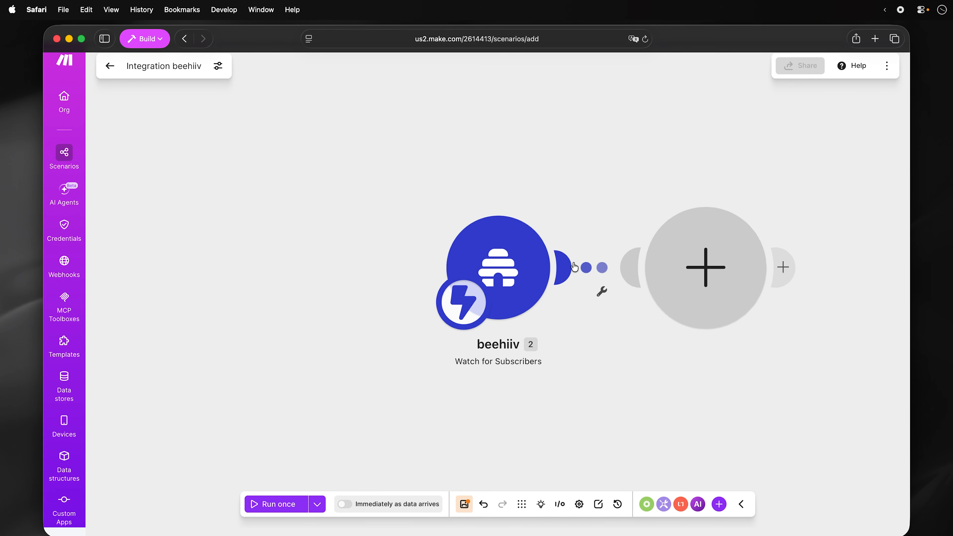
type("bee")
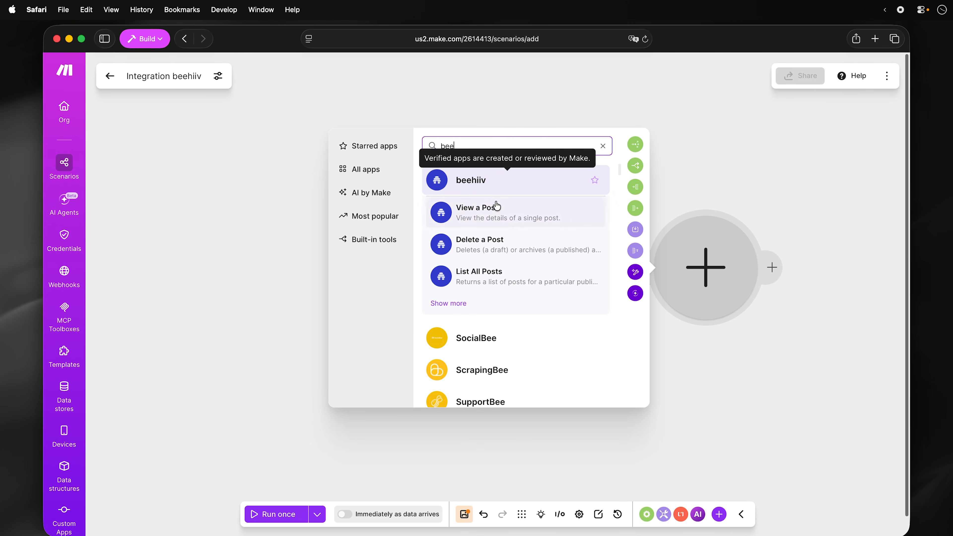
left_click(459, 302)
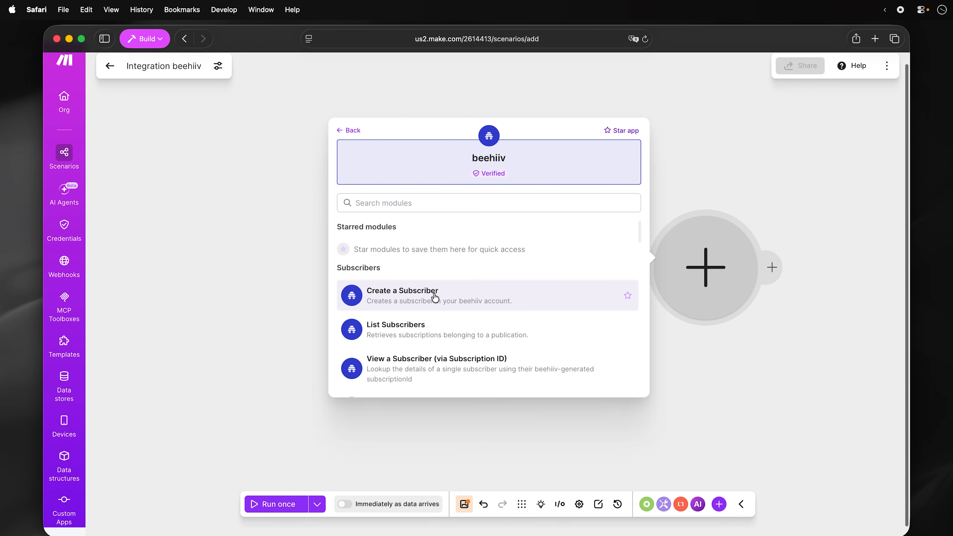
left_click(450, 296)
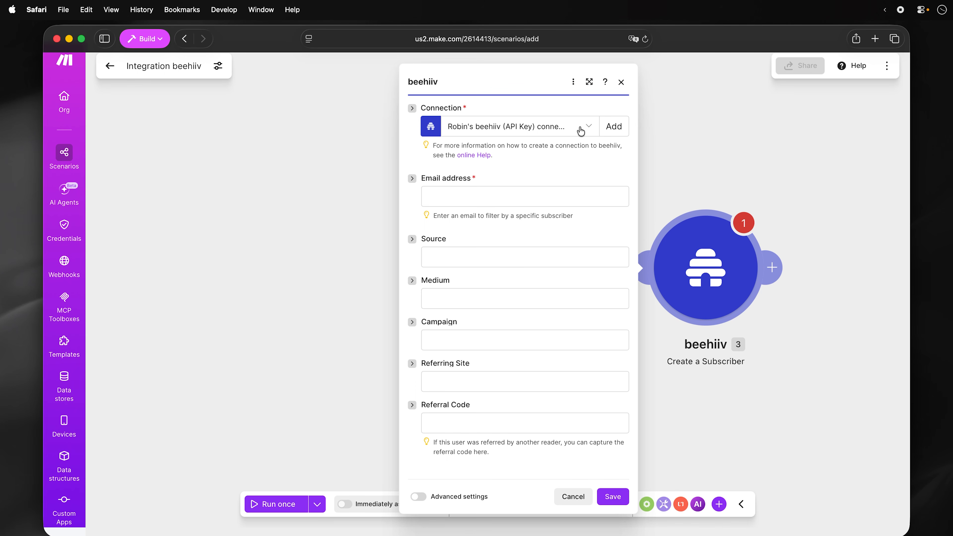
left_click(612, 127)
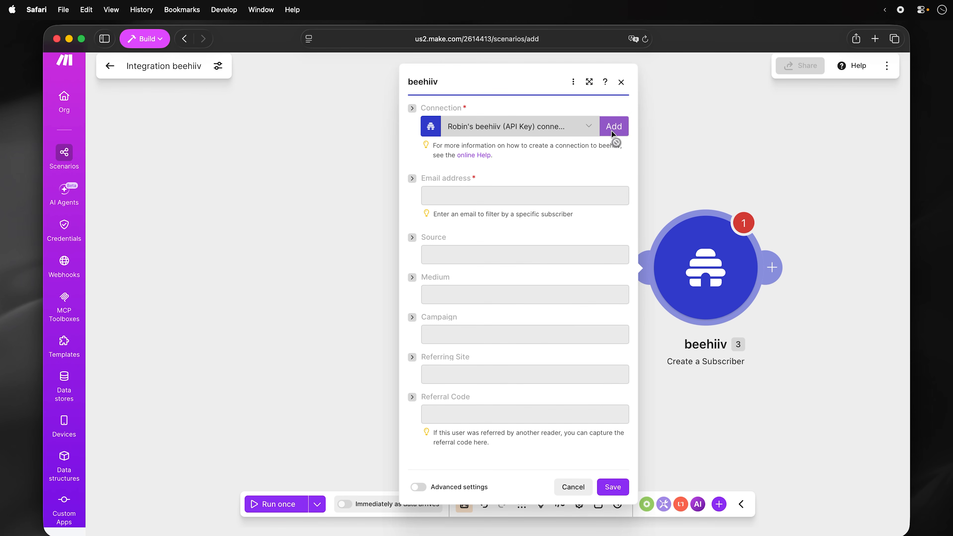
left_click(664, 133)
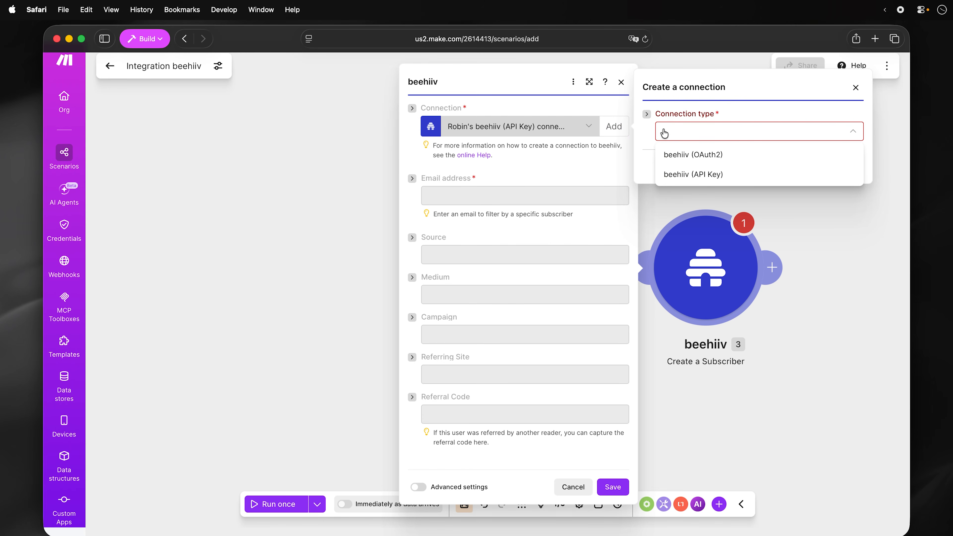
left_click(675, 175)
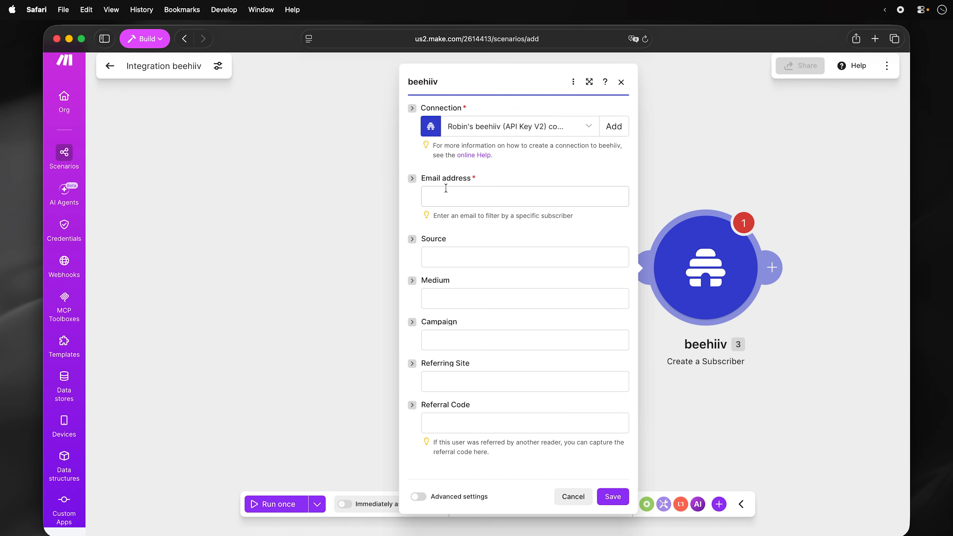
- Map Subscriber Data > Email into the Email address field and save the module
left_click(446, 191)
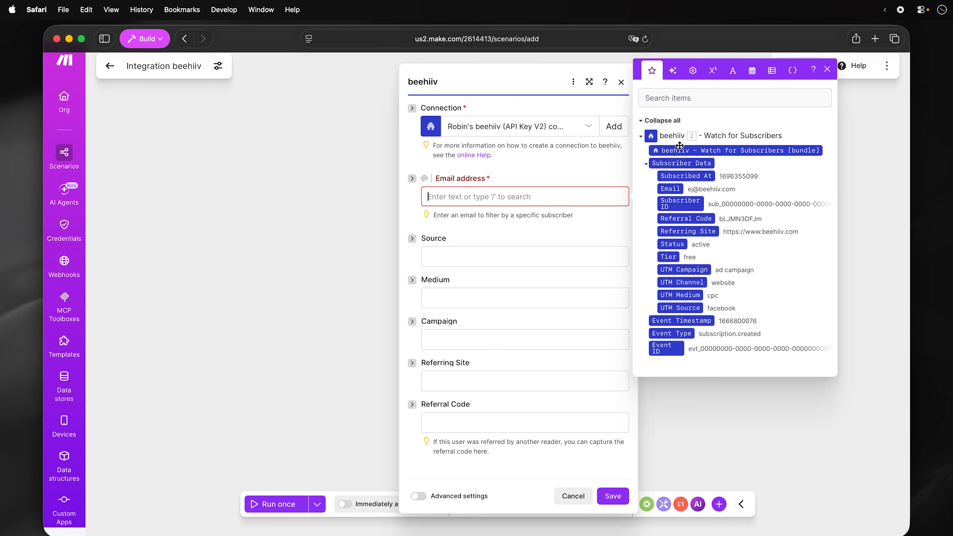
left_click(645, 163)
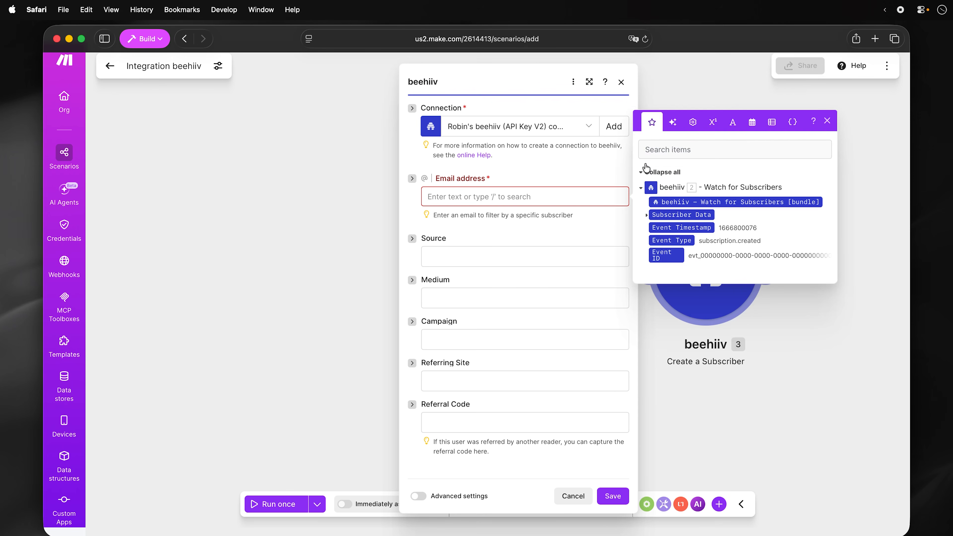
left_click(646, 214)
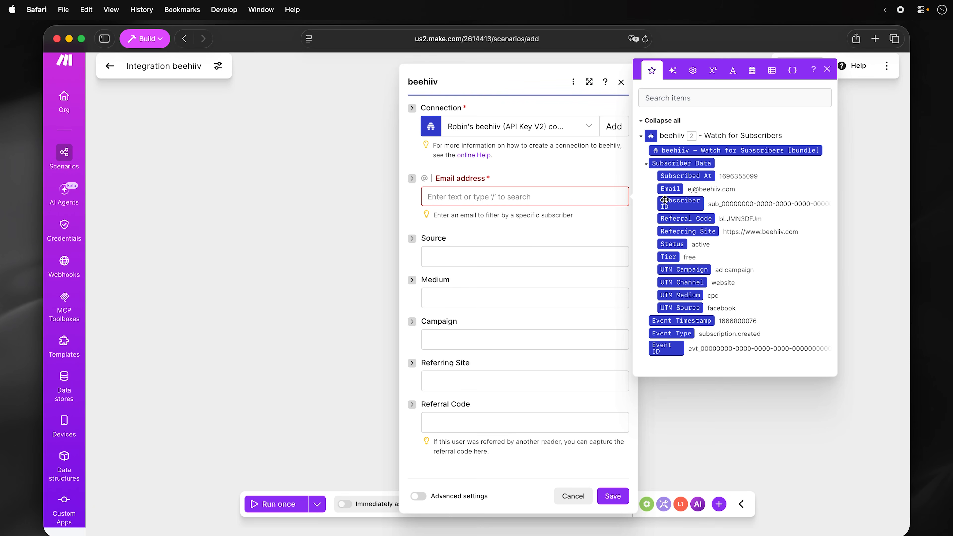
left_click(671, 188)
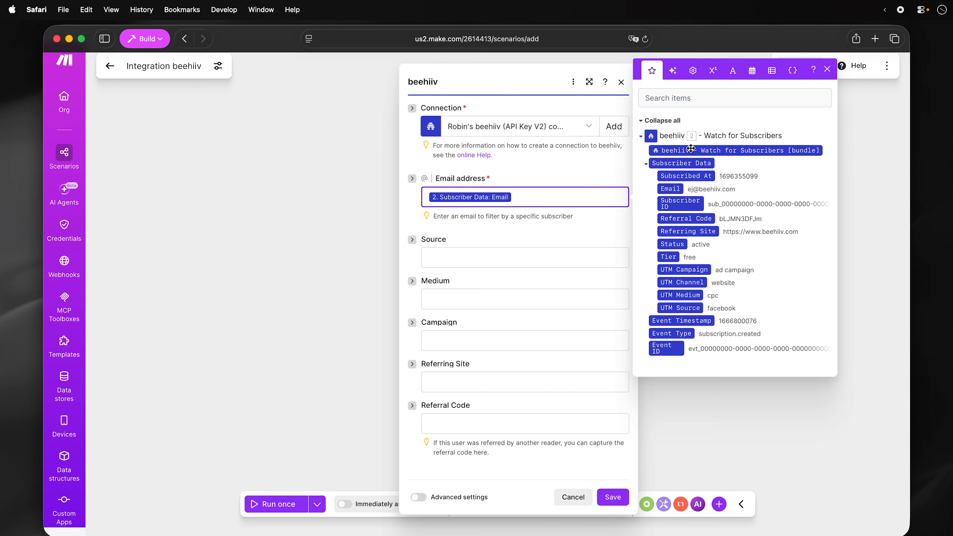
left_click(511, 341)
left_click(498, 428)
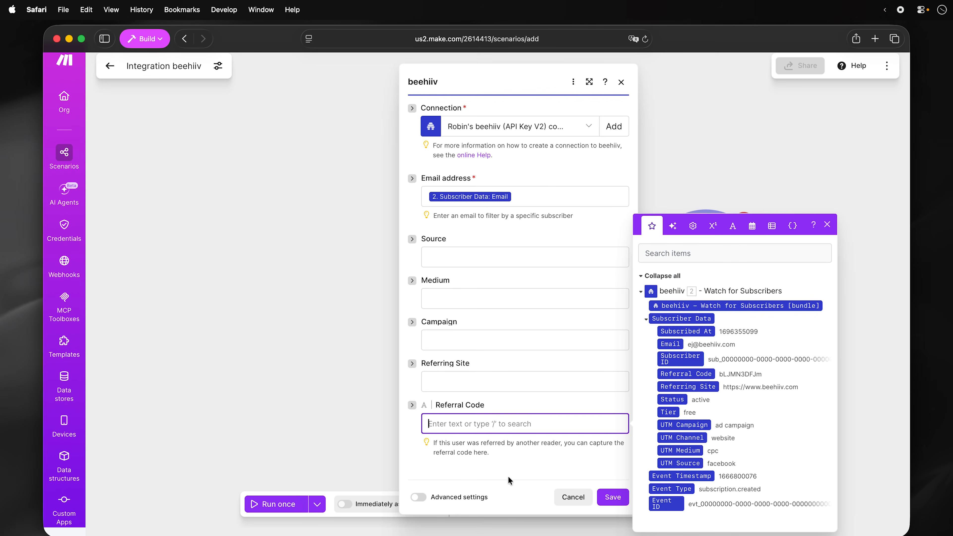
left_click(613, 497)
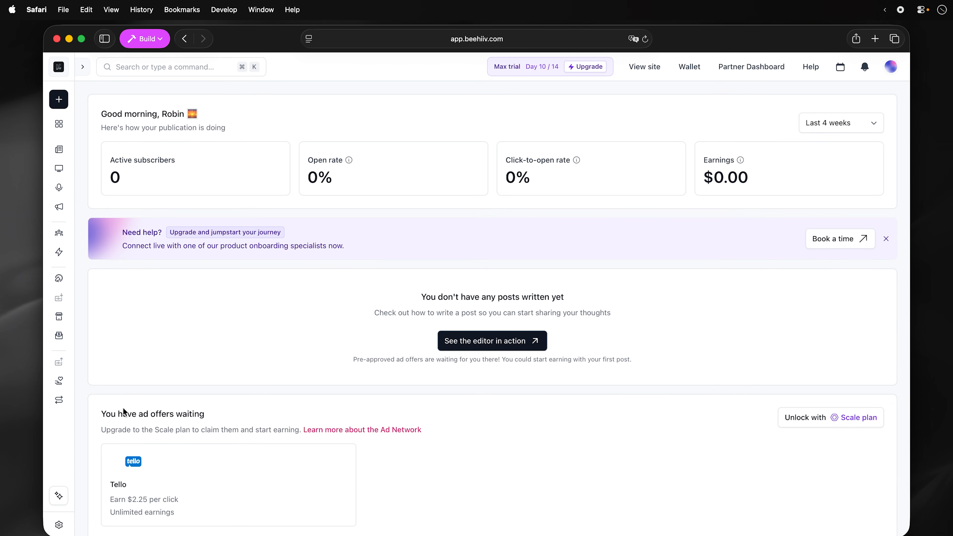
- Start a new beehiiv webhook endpoint with the Make webhook URL and description 'Framer Webhook'
left_click(59, 524)
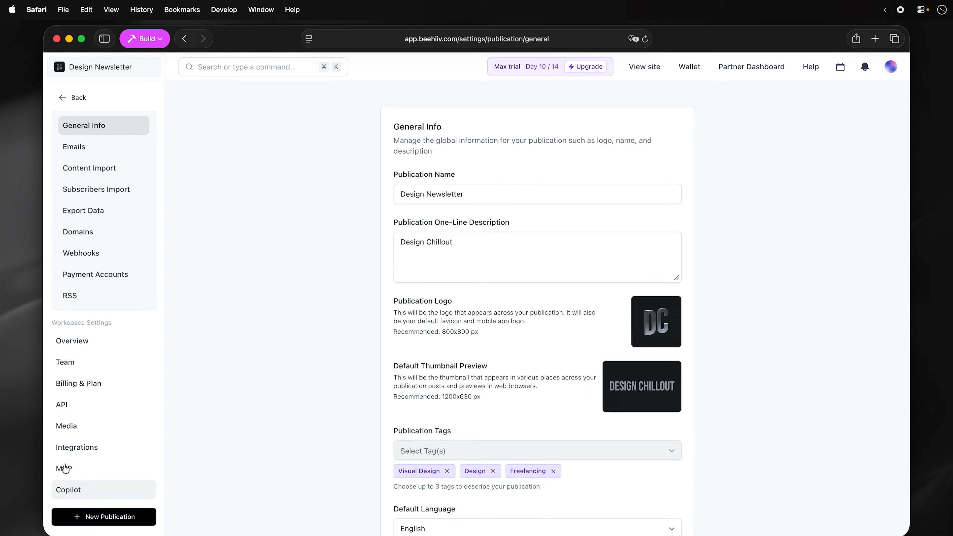
left_click(66, 252)
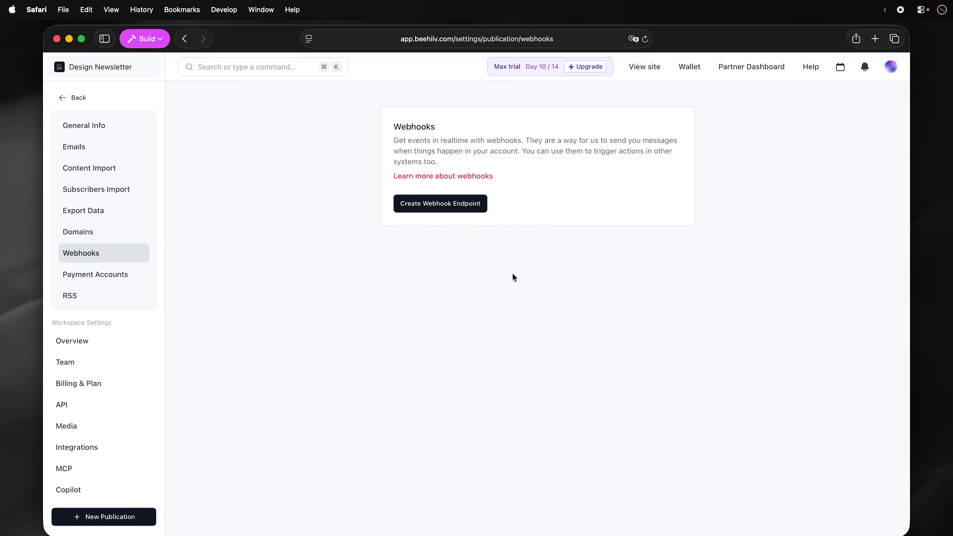
left_click(418, 201)
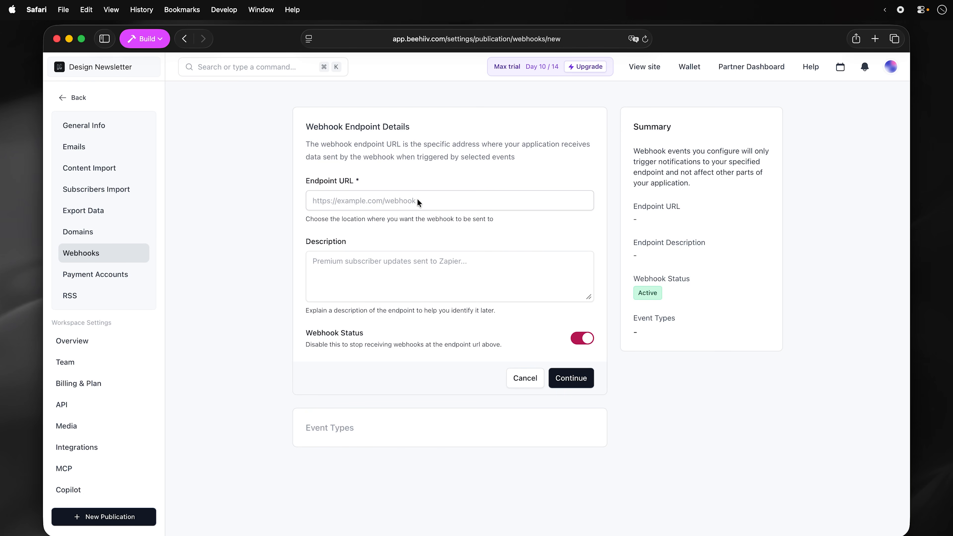
left_click(398, 200)
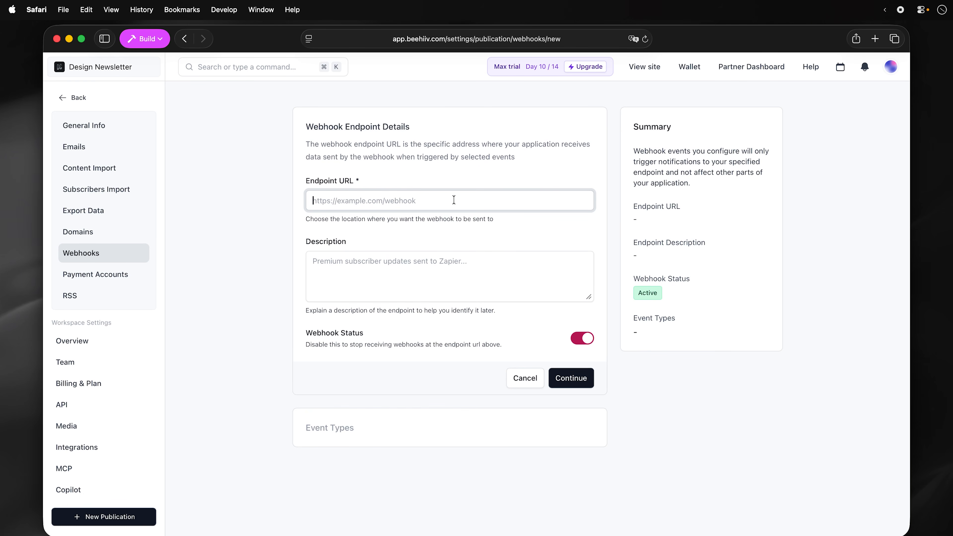
left_click(443, 255)
type("Framer Webhook")
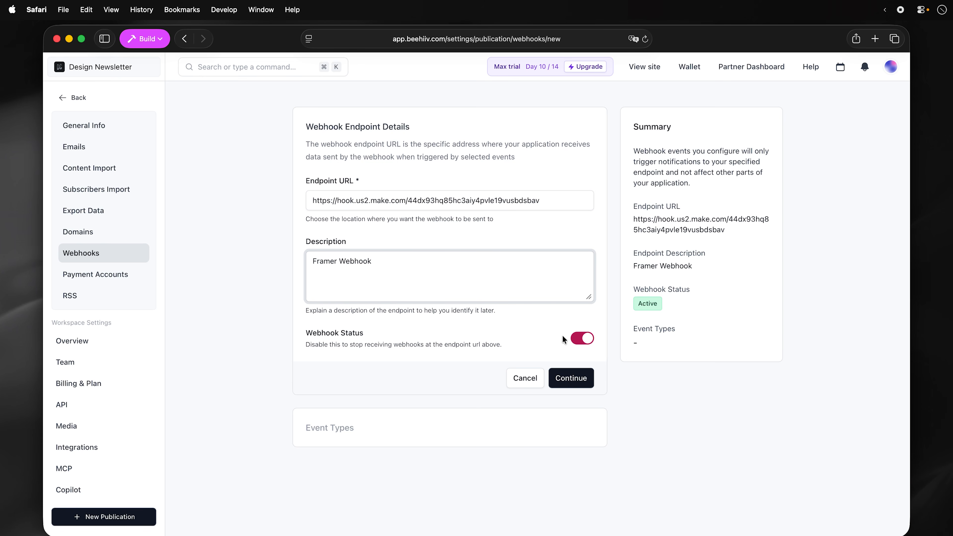
- Subscribe the endpoint to subscription.created events and create it, then select Framer's CTA Block
left_click(576, 379)
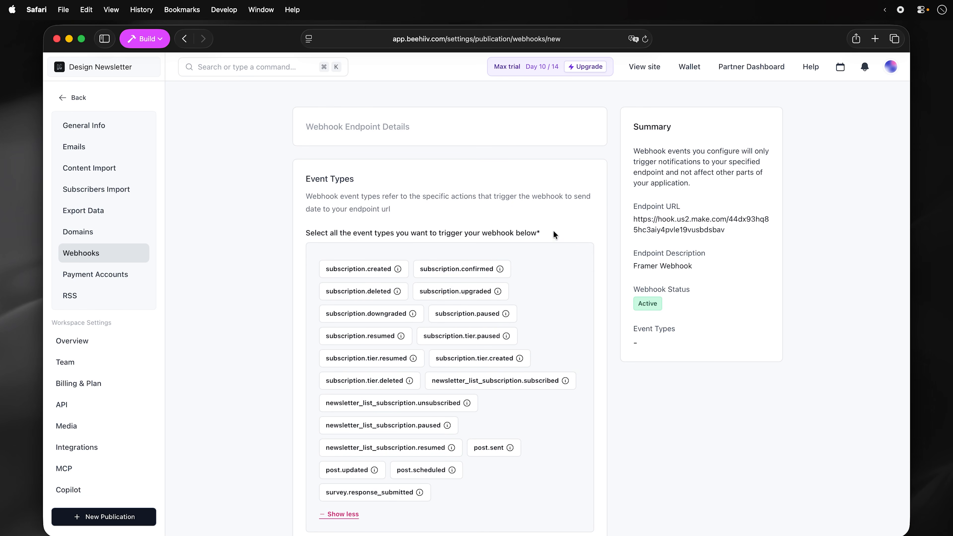
left_click(387, 270)
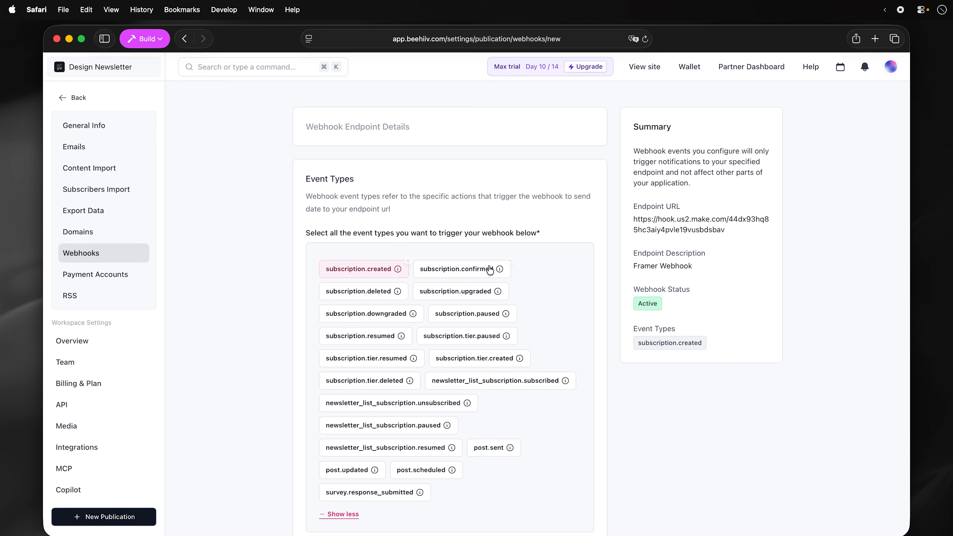
scroll(579, 329, "down", 3)
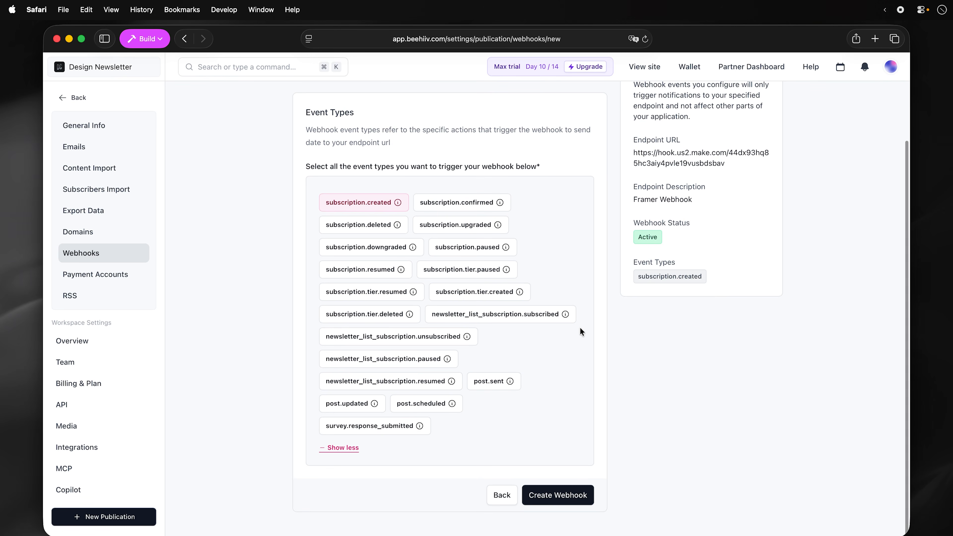
left_click(564, 494)
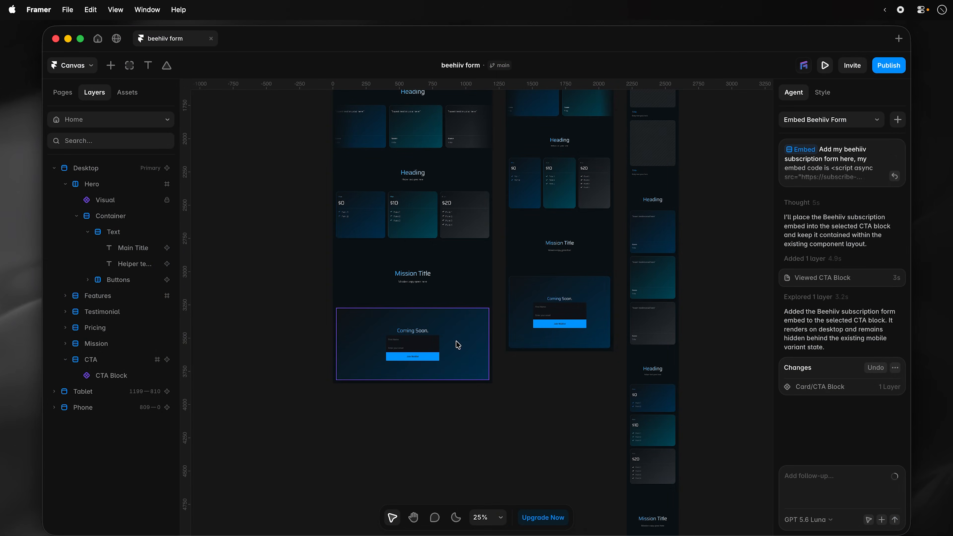
left_click(457, 345)
- Delete the CTA Block's beehiiv embed and unhide its built-in Form layer in its place
left_click(850, 442)
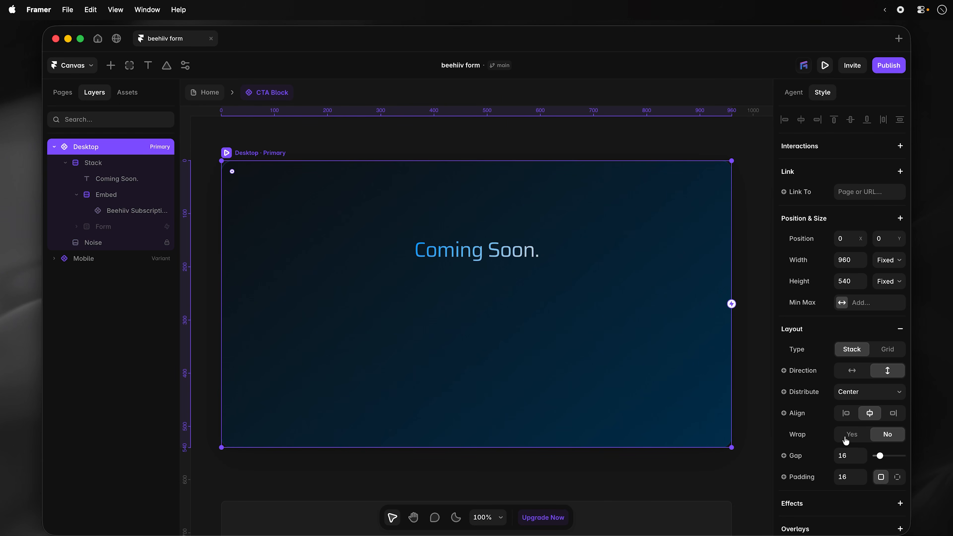
left_click(127, 199)
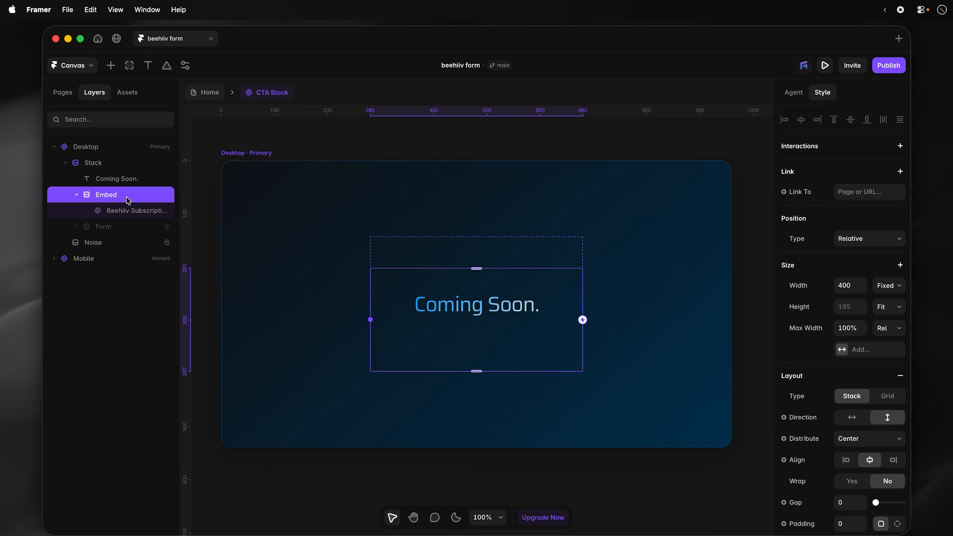
key("Delete")
left_click(127, 197)
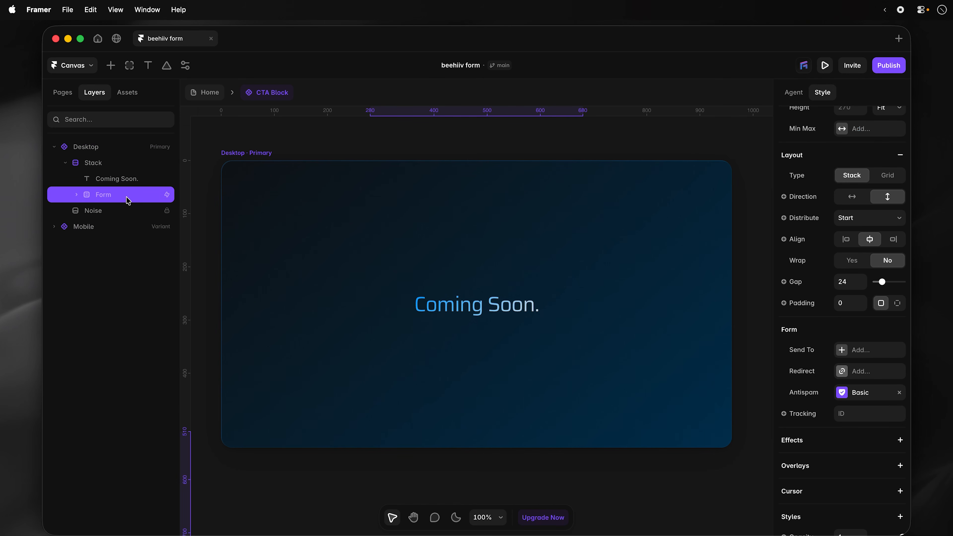
key("super+;")
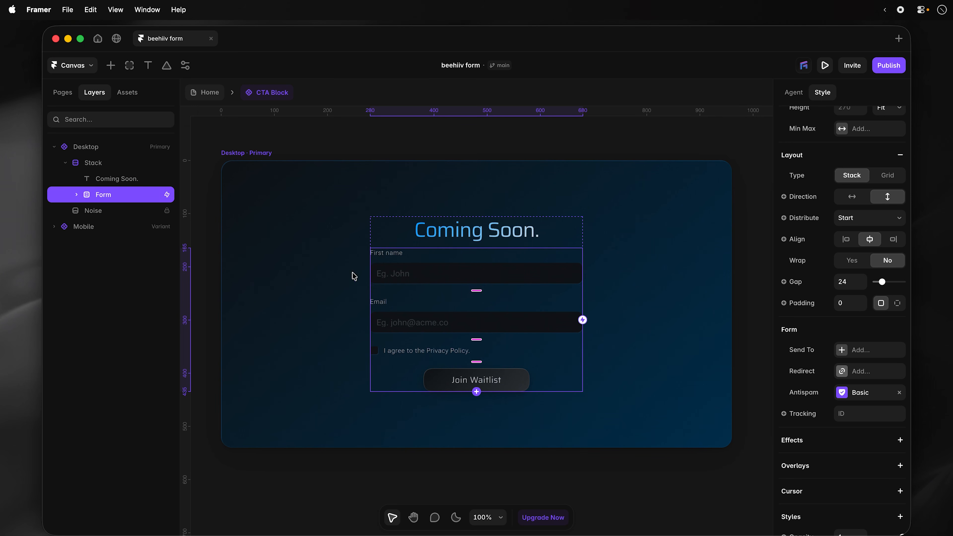
left_click(76, 195)
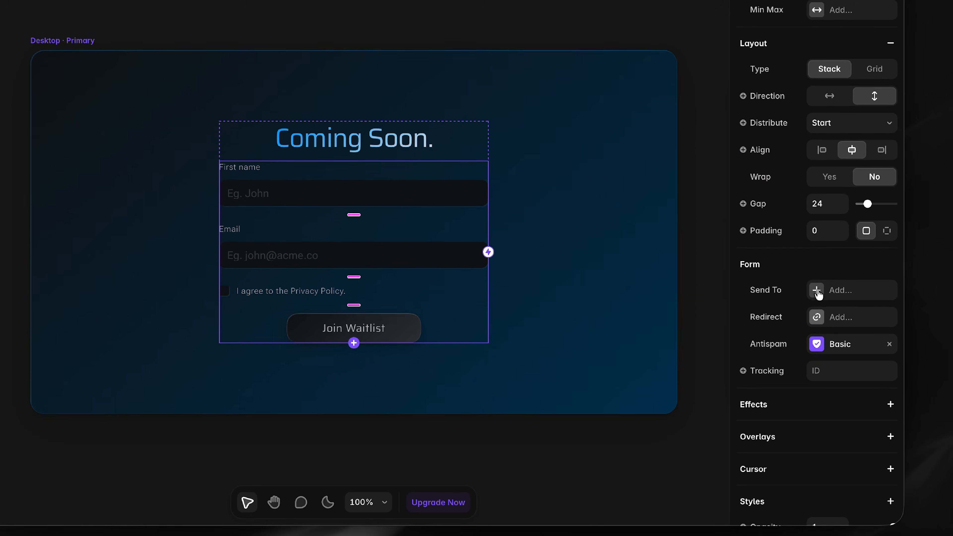
left_click(848, 297)
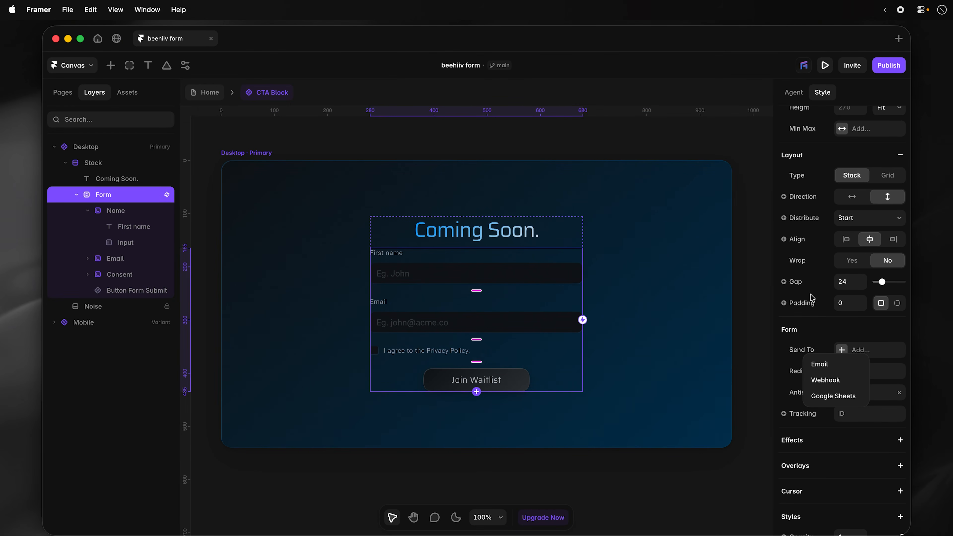
- Send the Form's submissions to a Webhook using the pasted Make URL
left_click(824, 381)
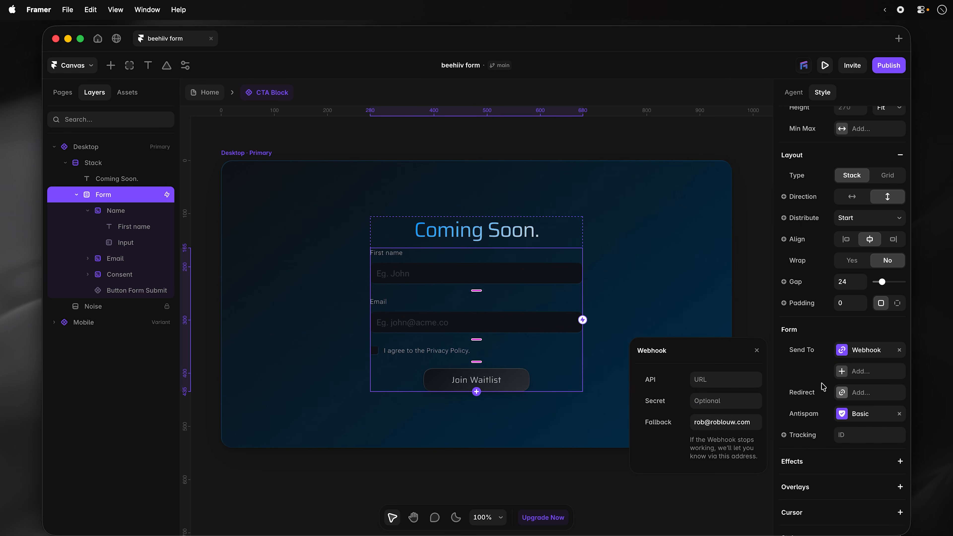
left_click(728, 379)
key("super+v")
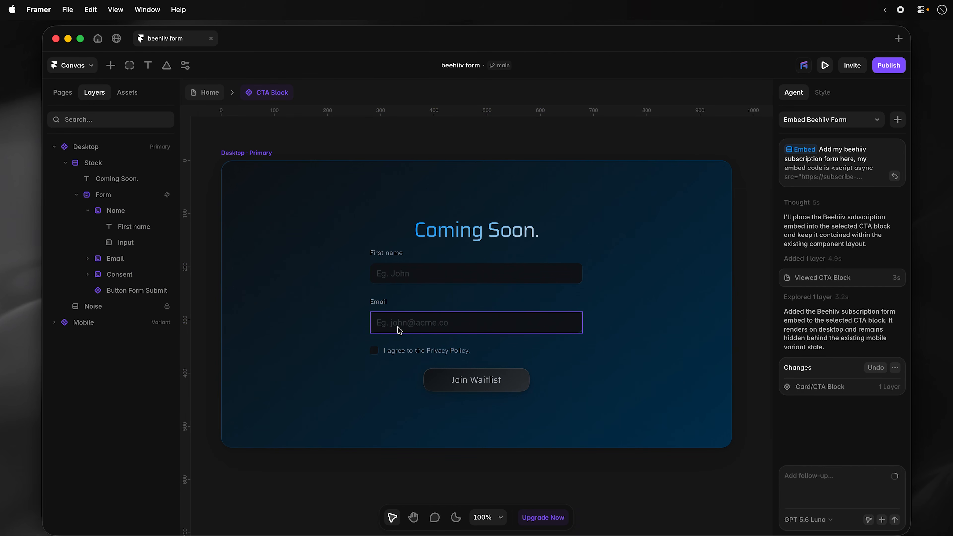
- Start a new Agent chat and attach the CTA Block's Form as a context chip
left_click(419, 351)
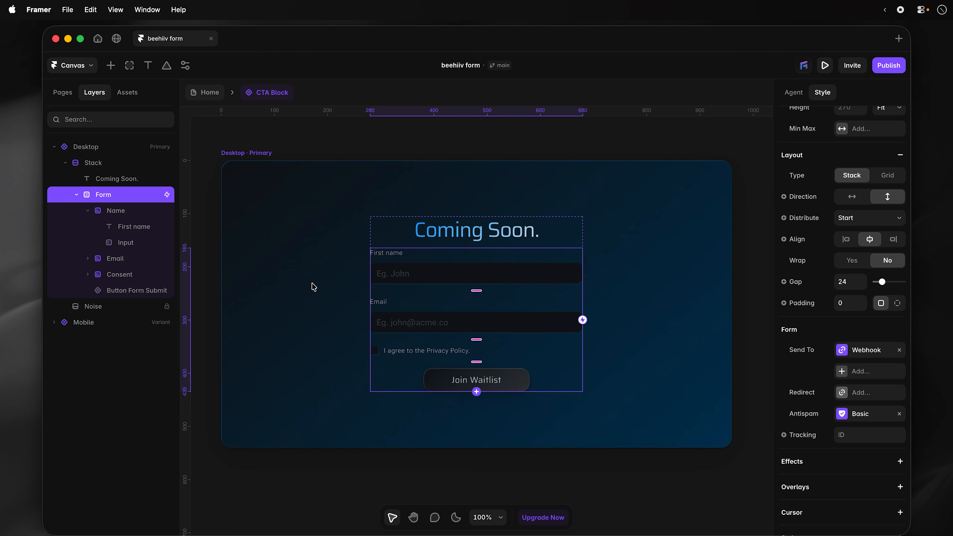
left_click(786, 96)
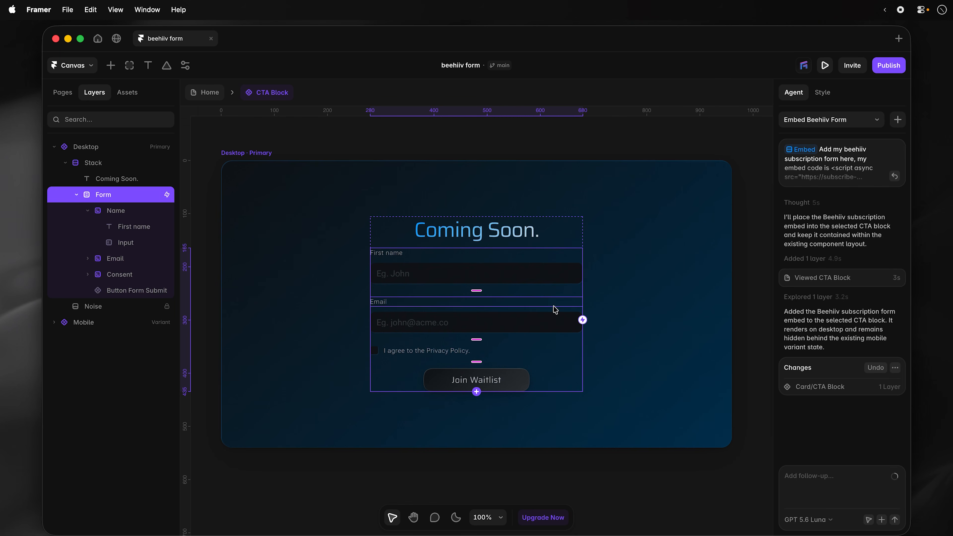
left_click(897, 120)
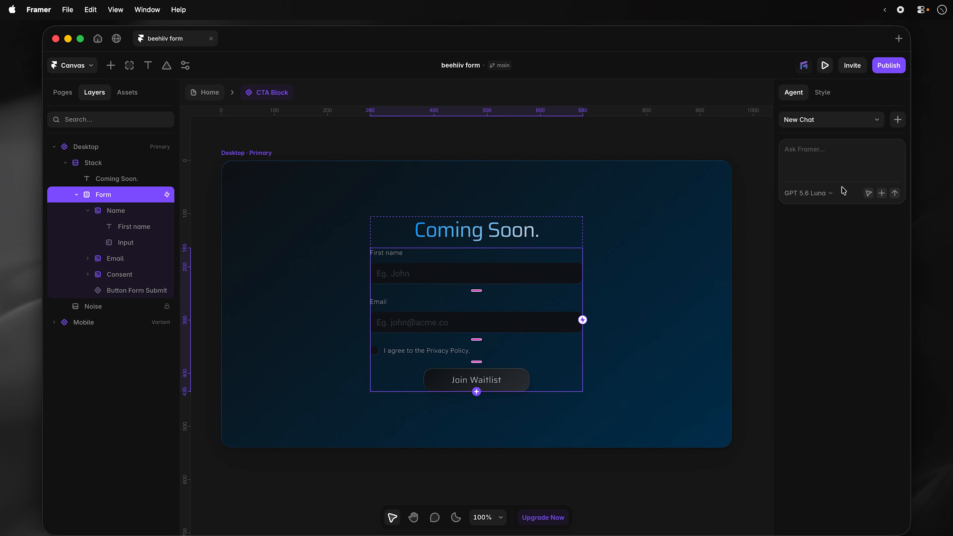
left_click(869, 192)
left_click(507, 295)
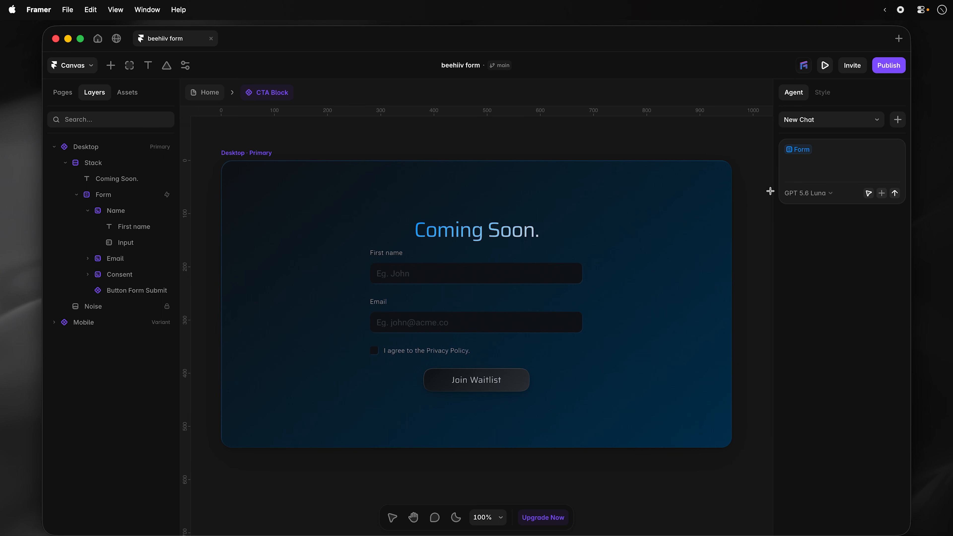
left_click(524, 296)
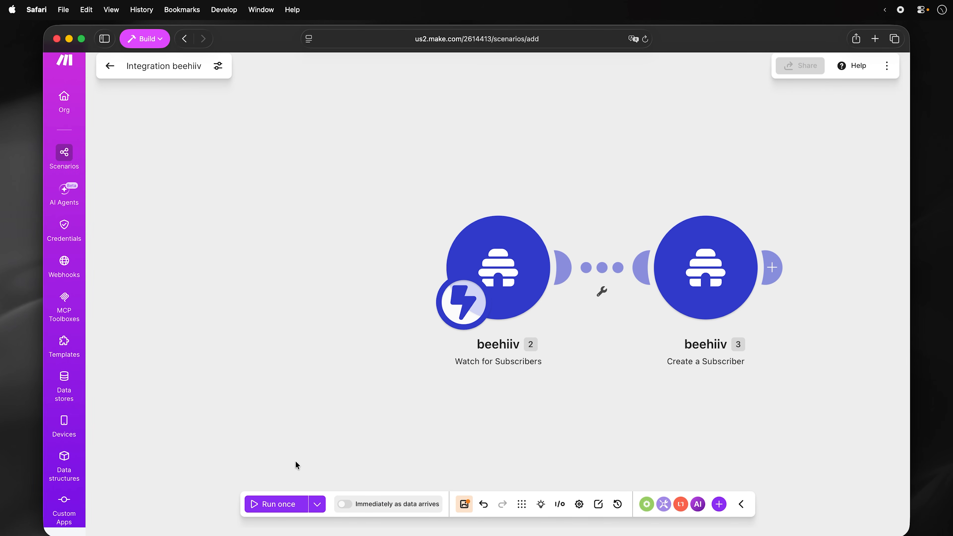
- Run the Make scenario once, then submit a test signup with consent from the previewed Framer form
left_click(276, 506)
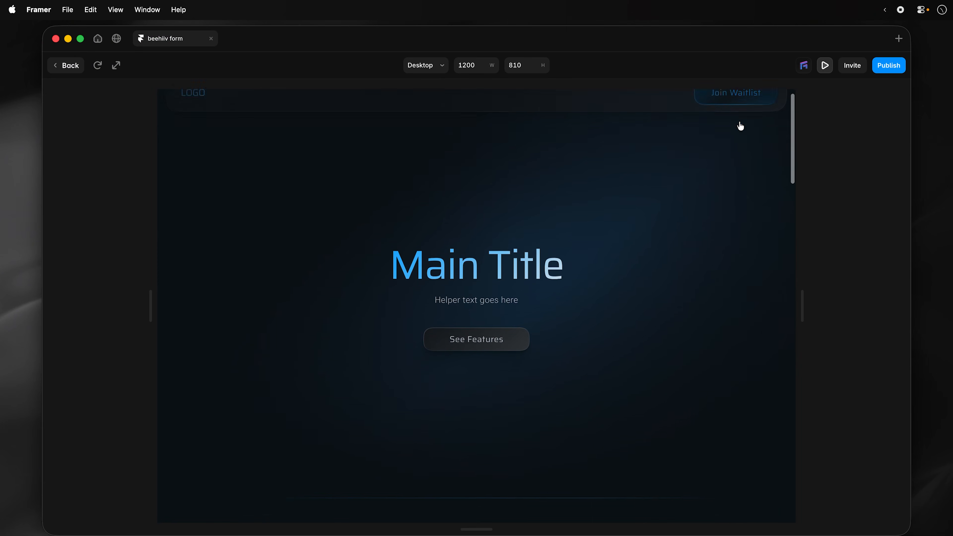
scroll(737, 123, "down", 20)
left_click(420, 173)
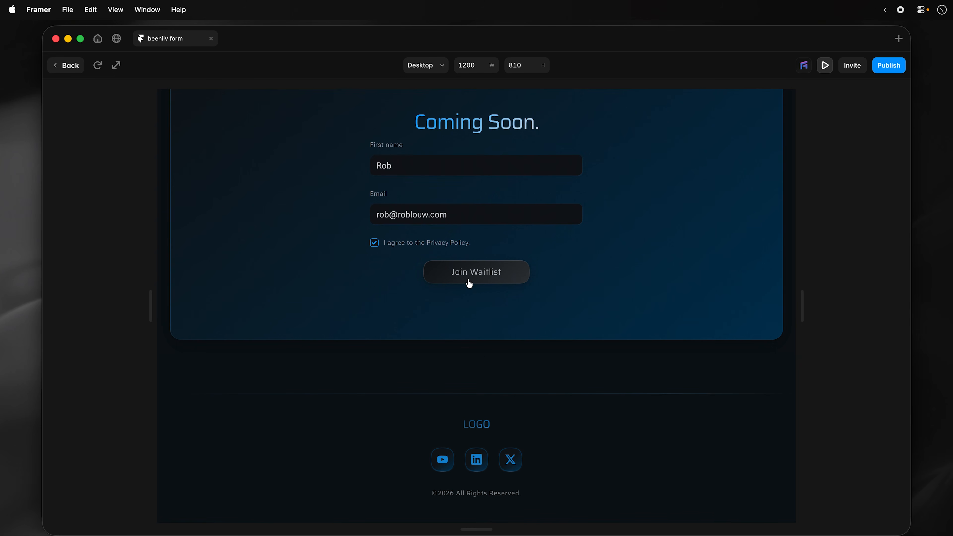
left_click(472, 281)
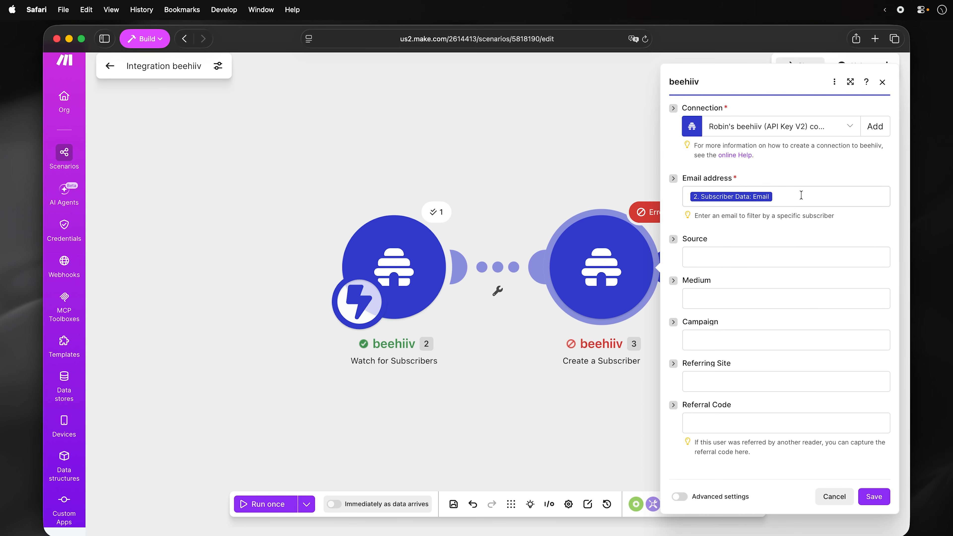
left_click(801, 195)
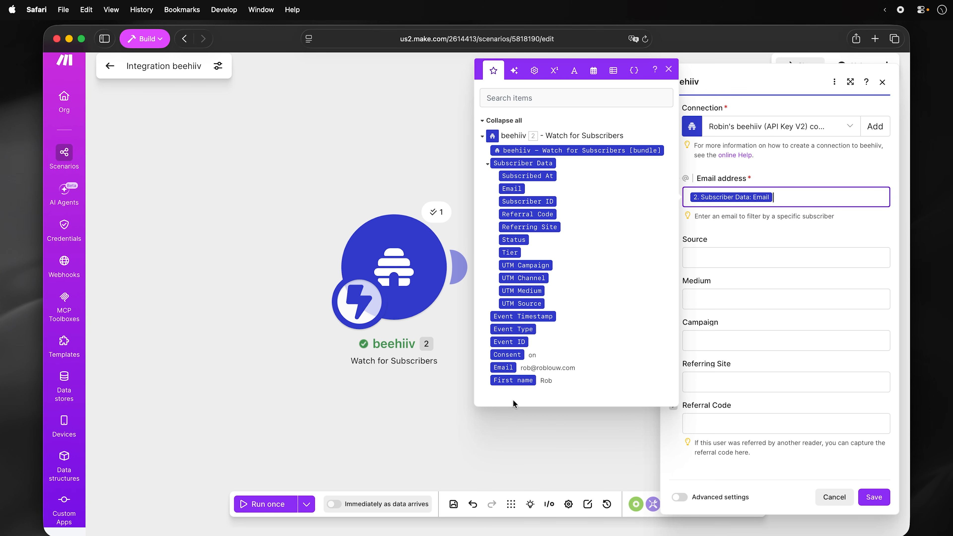
left_click(509, 369)
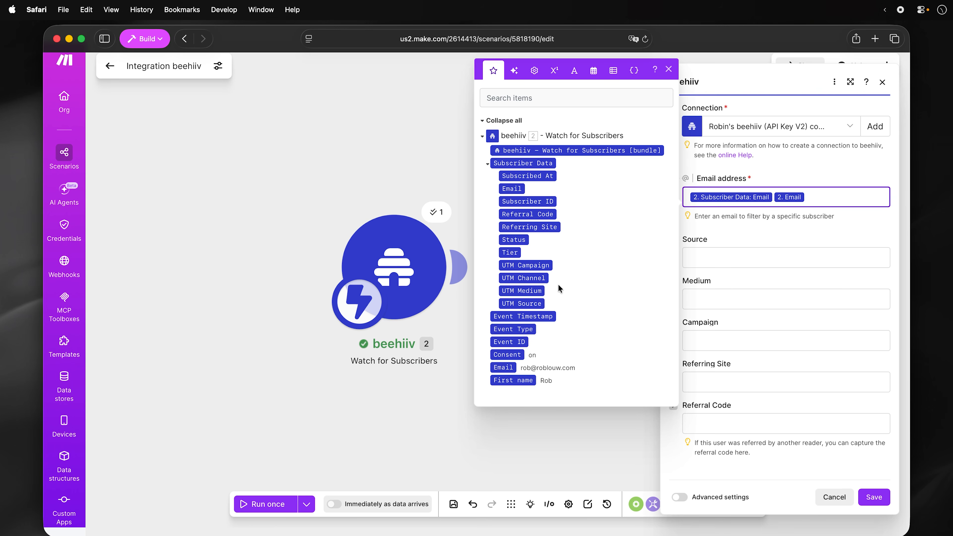
left_click(874, 496)
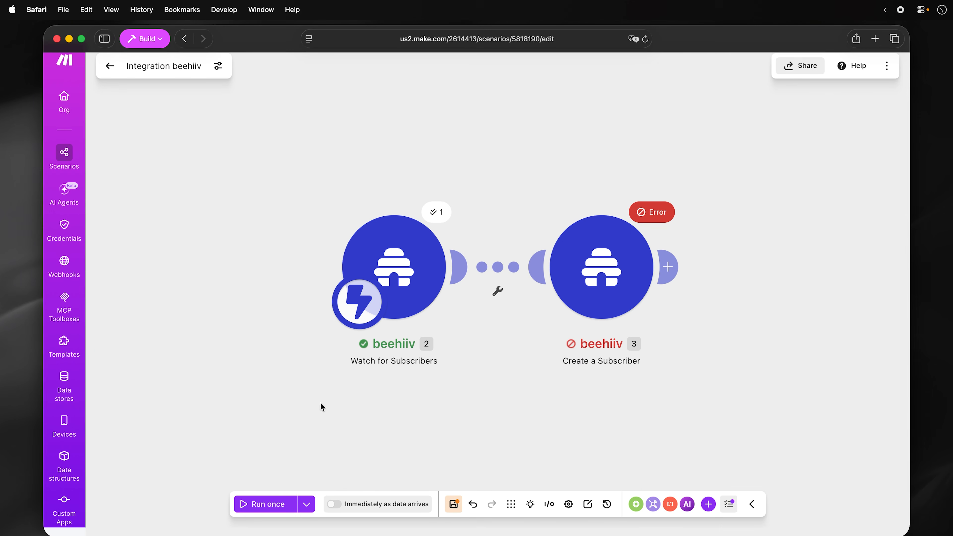
- Re-run the scenario with a fresh test signup, save it, and exit the editor
left_click(278, 503)
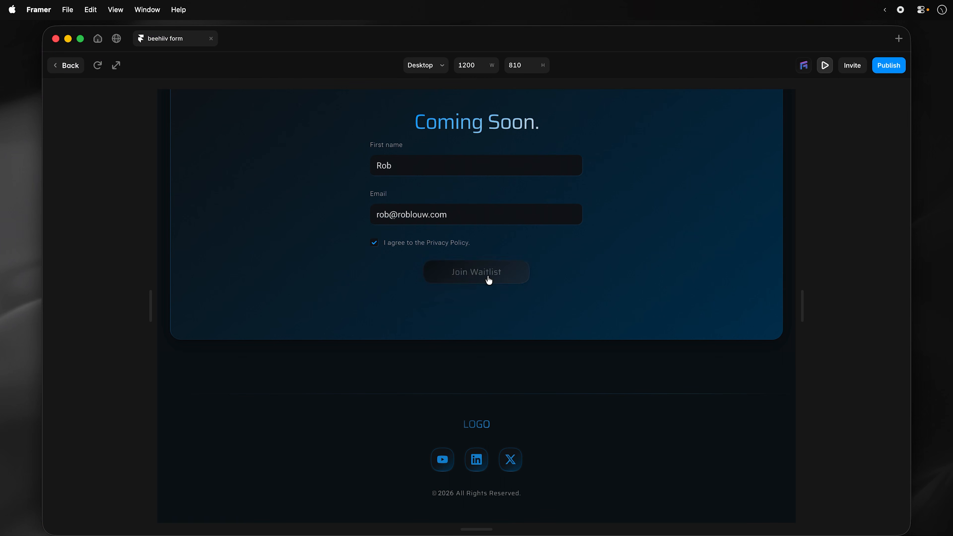
left_click(487, 279)
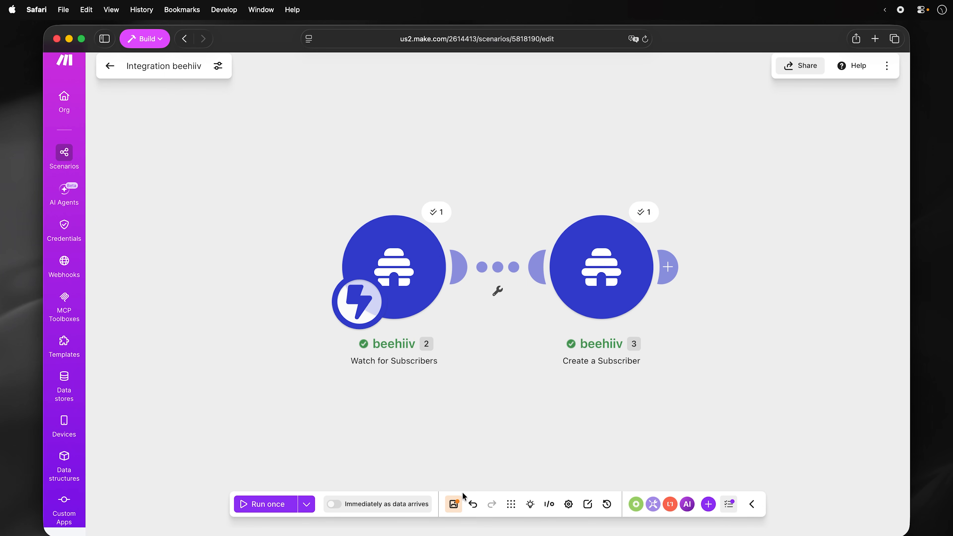
left_click(454, 504)
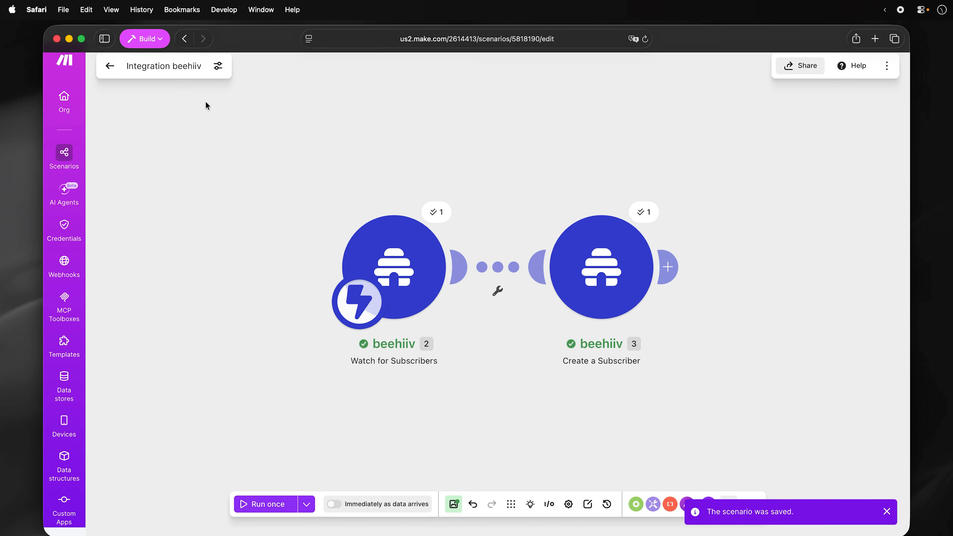
left_click(108, 66)
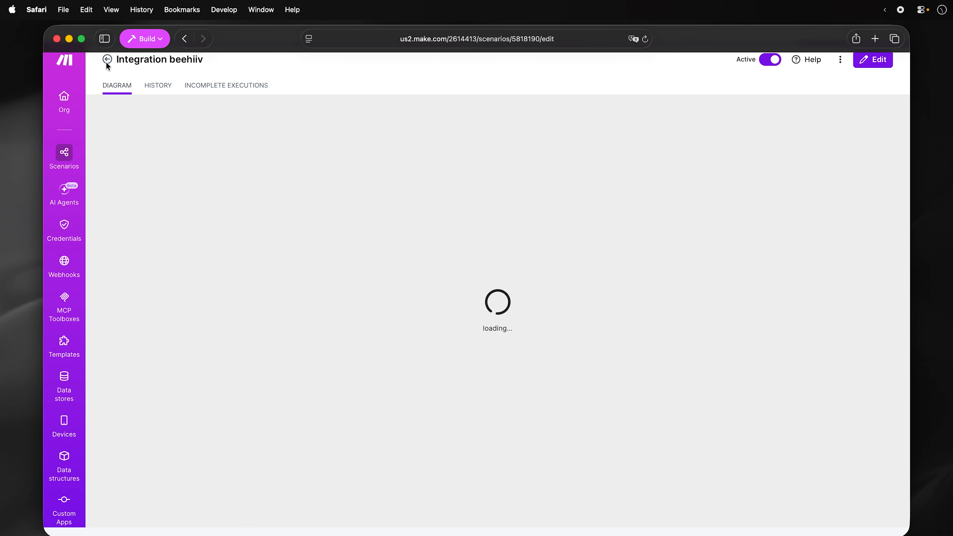
- Leave the Make scenario and show the Preset Emails section of beehiiv's publication Emails settings
left_click(104, 60)
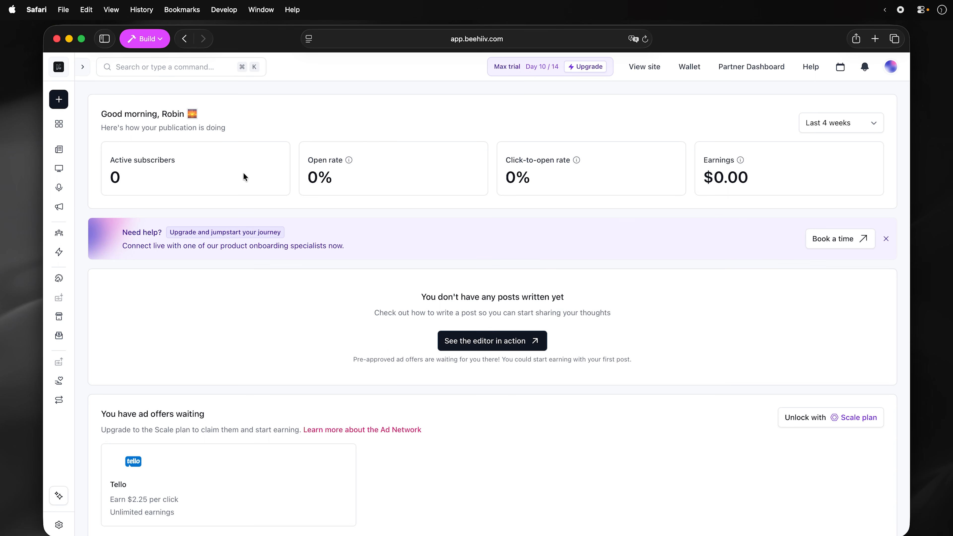
left_click(60, 525)
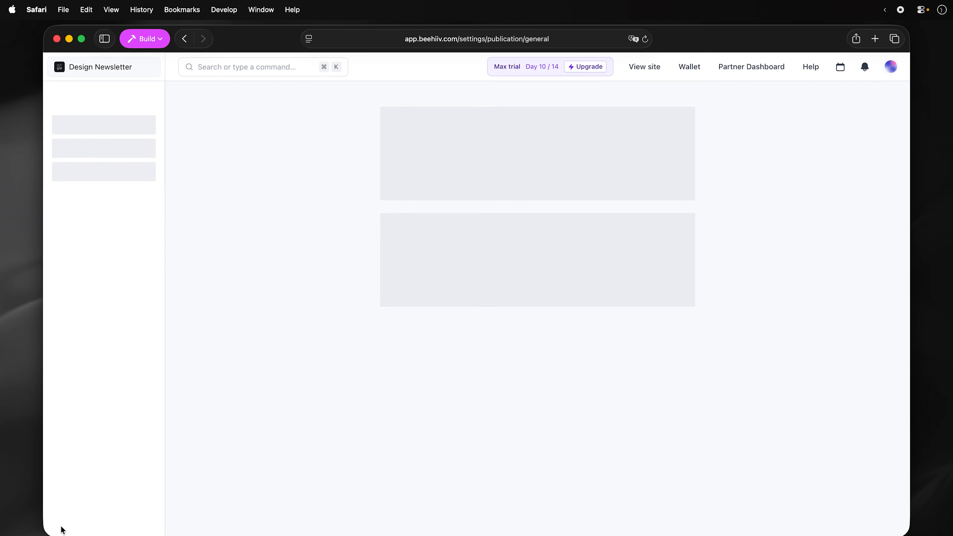
left_click(107, 149)
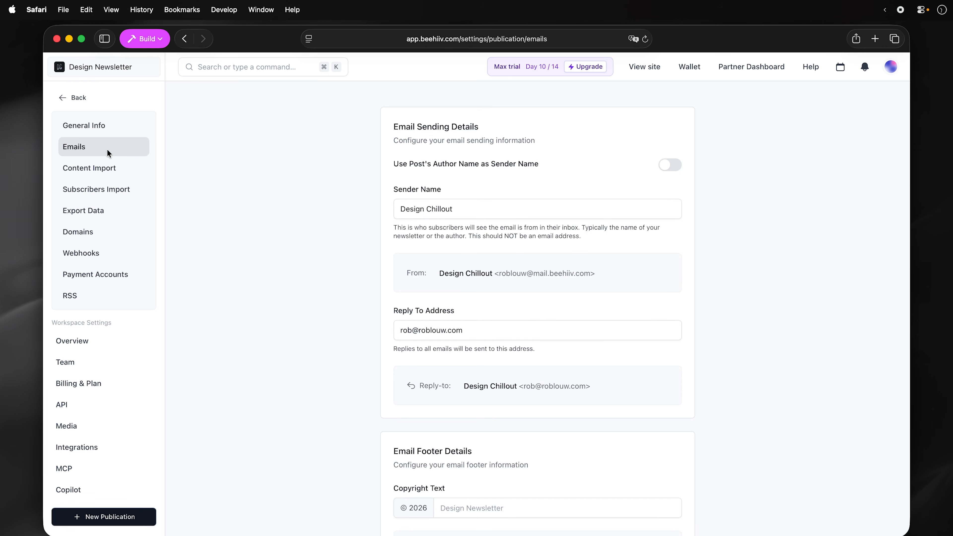
scroll(656, 300, "down", 10)
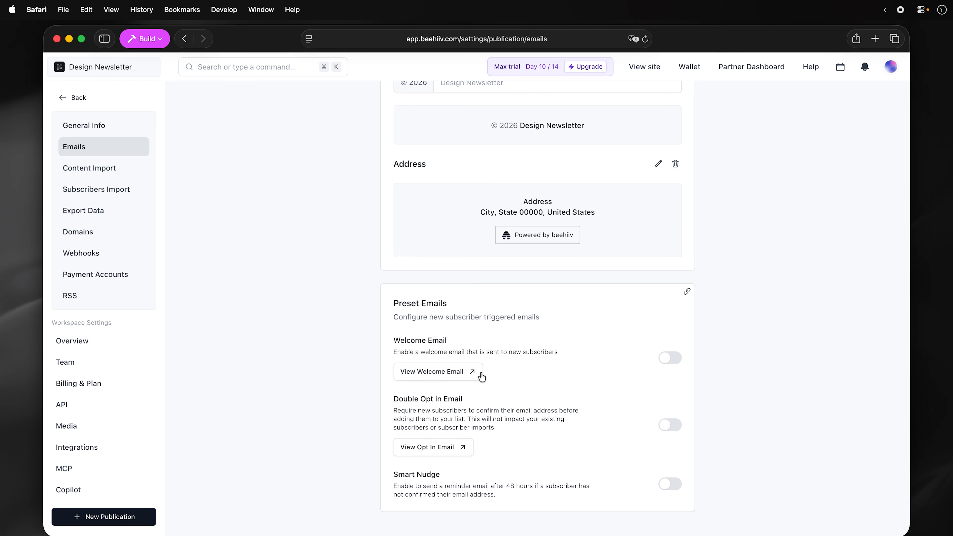
- Review the 'You're on the list' Welcome Email, including its Write and Style tabs in the editor
left_click(449, 375)
left_click(448, 372)
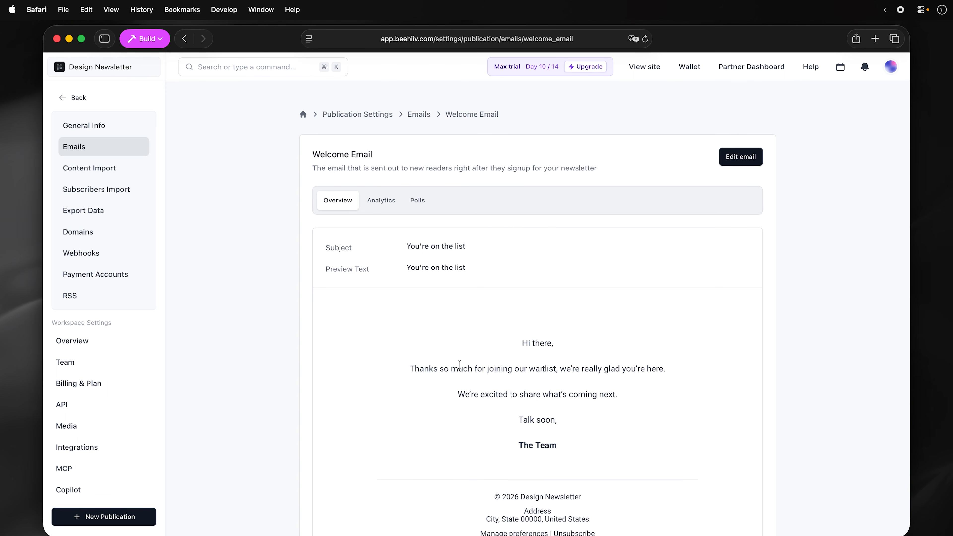
scroll(636, 352, "down", 4)
scroll(636, 352, "up", 4)
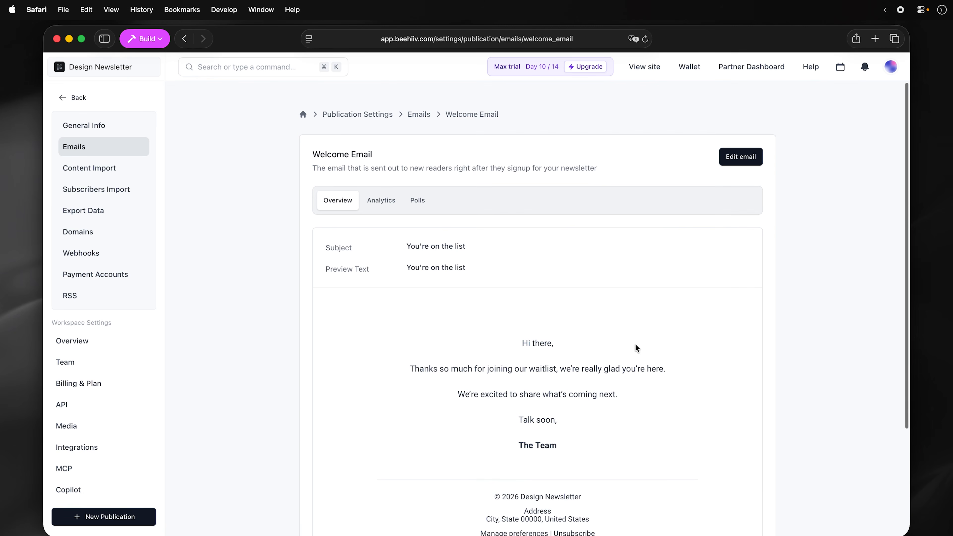
left_click(730, 164)
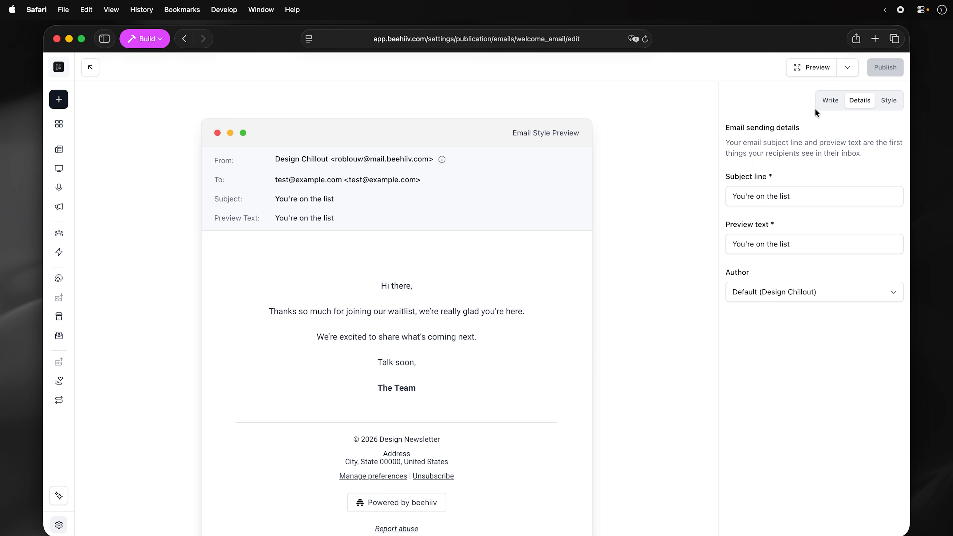
left_click(827, 105)
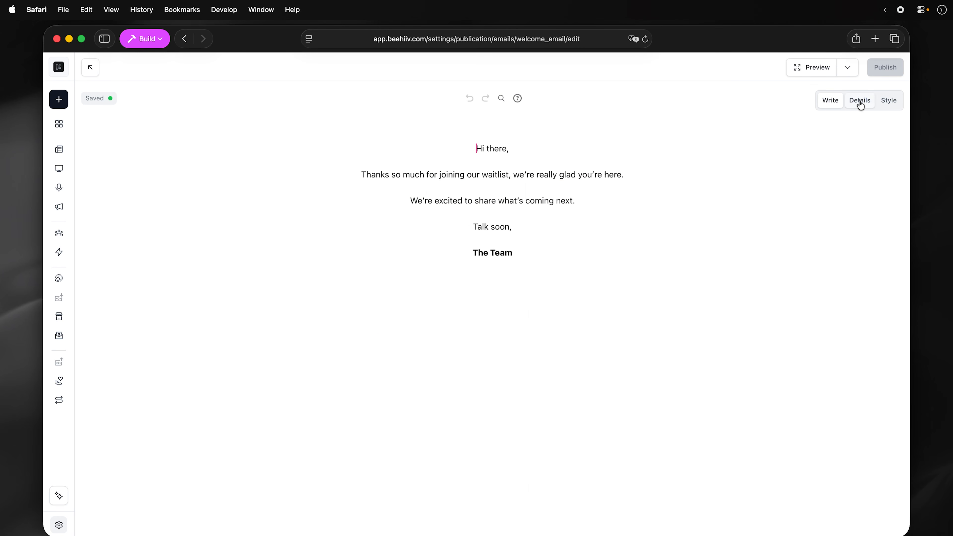
left_click(882, 101)
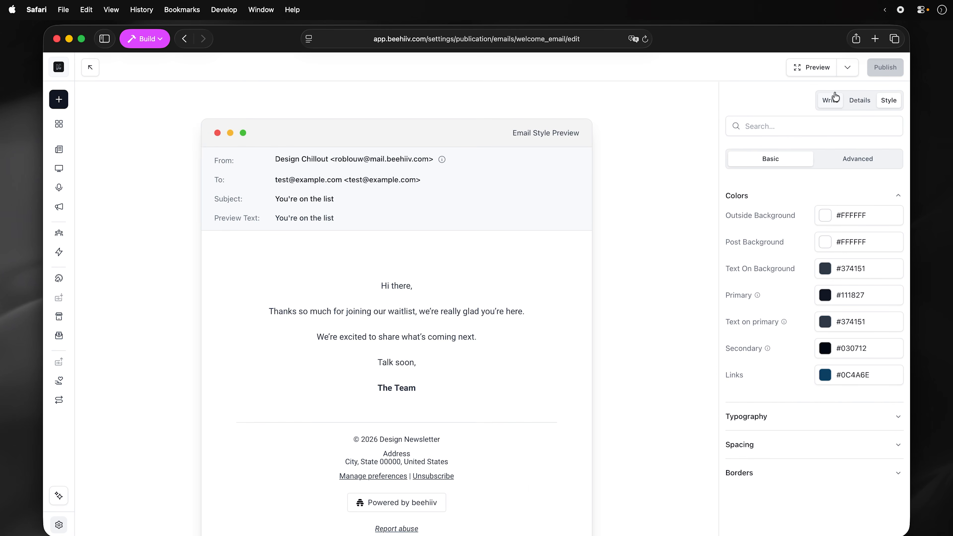
left_click(87, 68)
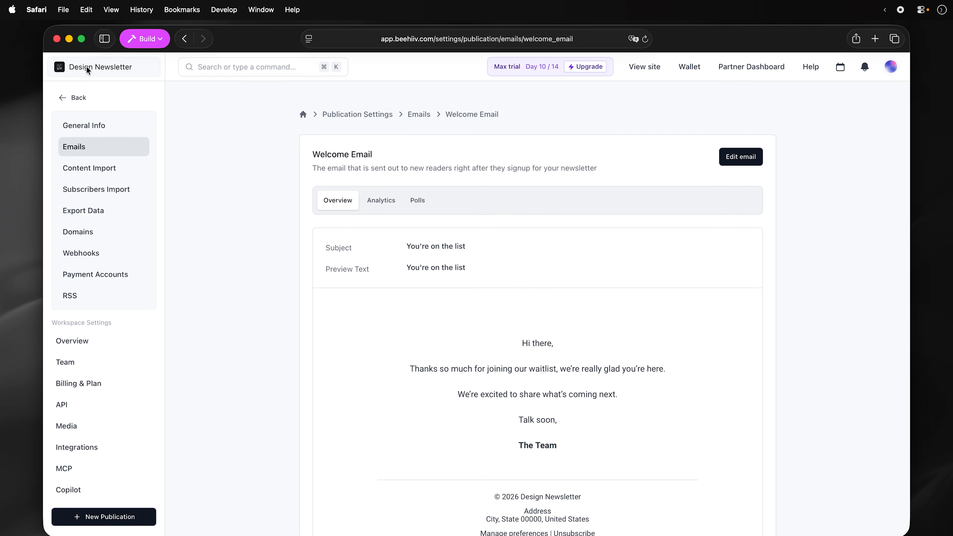
- Switch on the Welcome Email preset in Emails settings, then go back to the dashboard
left_click(416, 115)
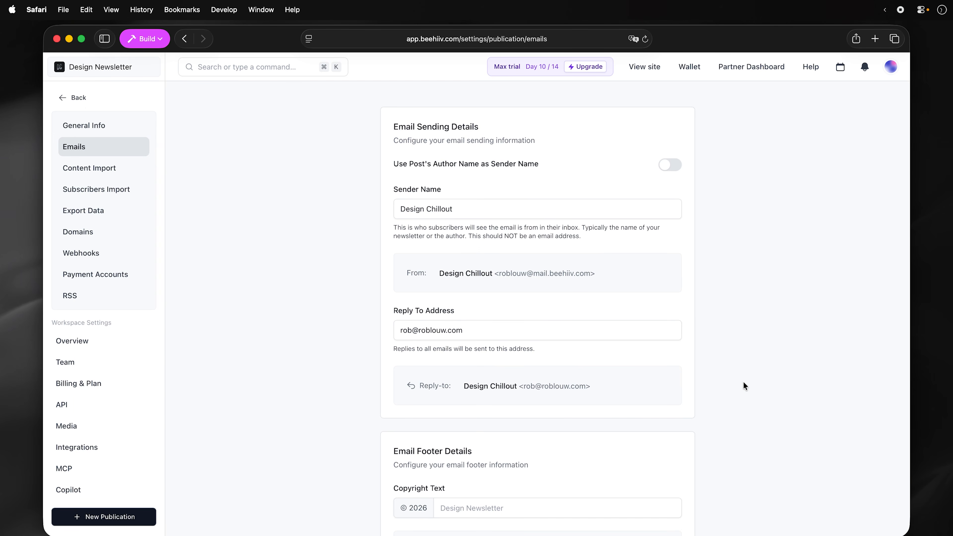
scroll(746, 390, "down", 10)
left_click(673, 362)
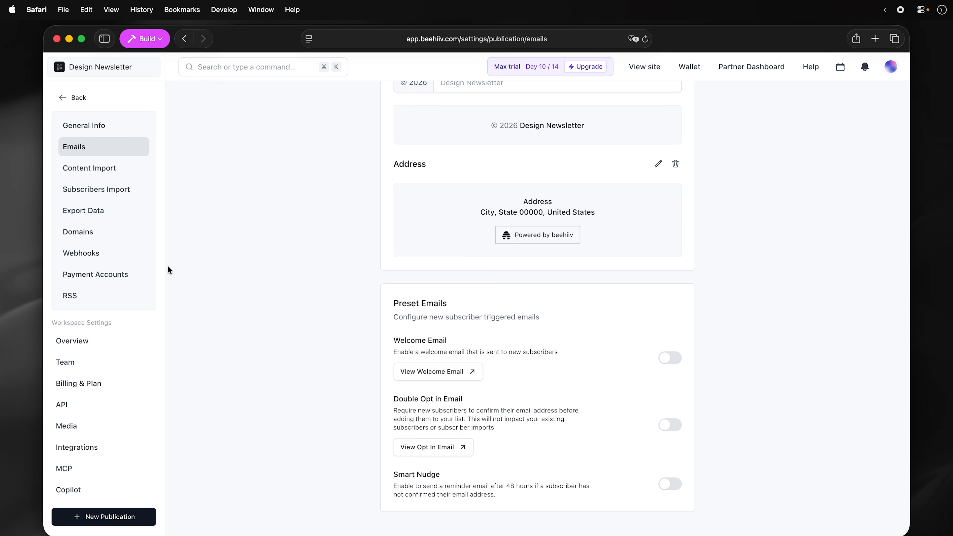
left_click(76, 98)
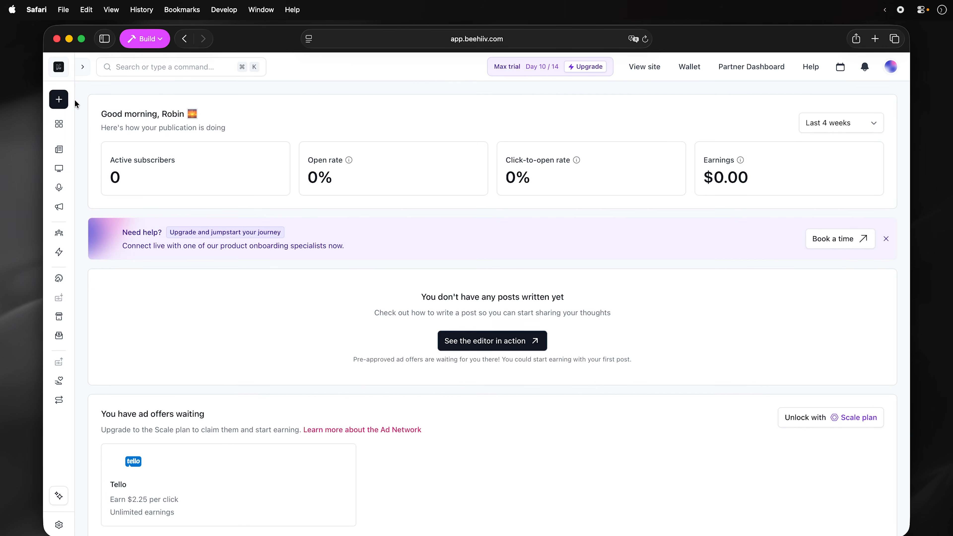
- Go to beehiiv Automations and expand the Create Automation options
left_click(59, 252)
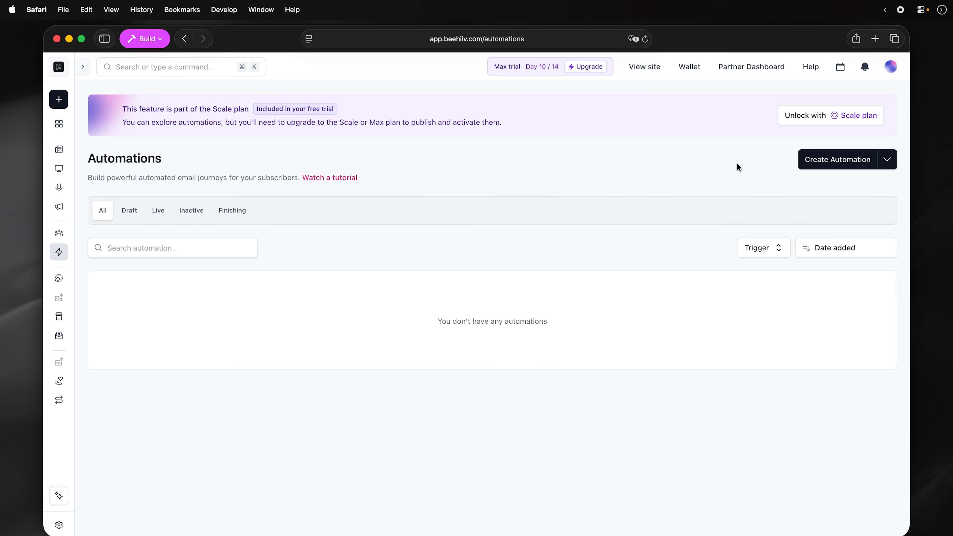
left_click(887, 161)
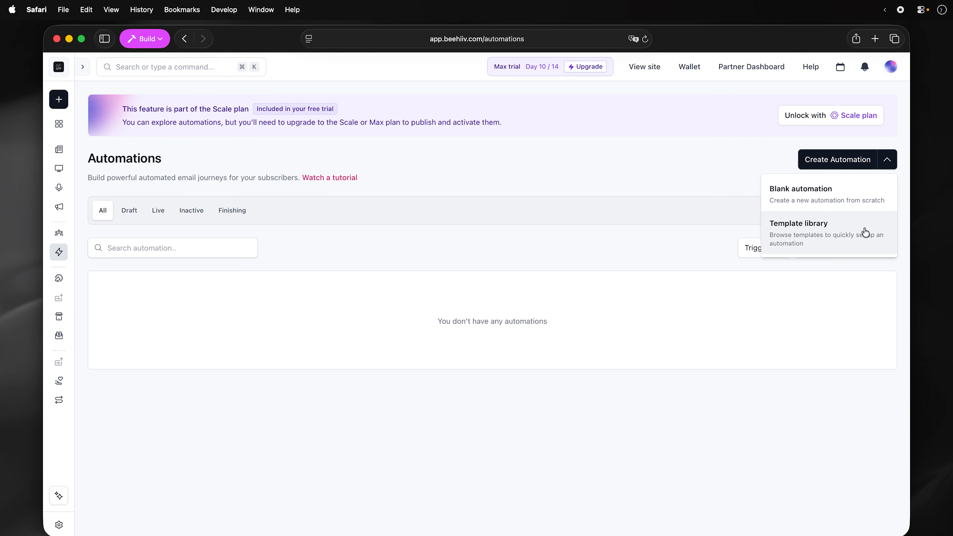
- Create a draft automation from the 'Welcome Email (with re-entry)' template and scroll through its steps
left_click(803, 225)
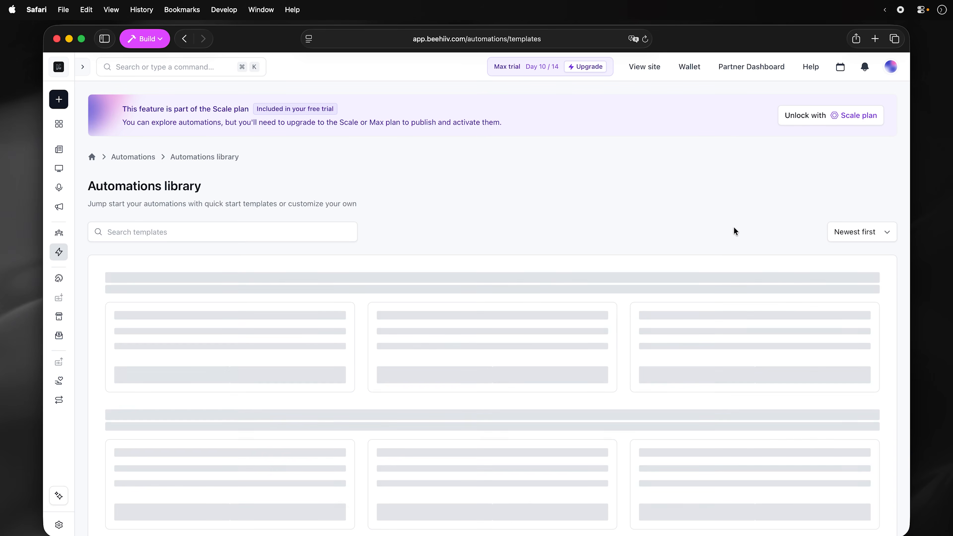
scroll(547, 287, "down", 6)
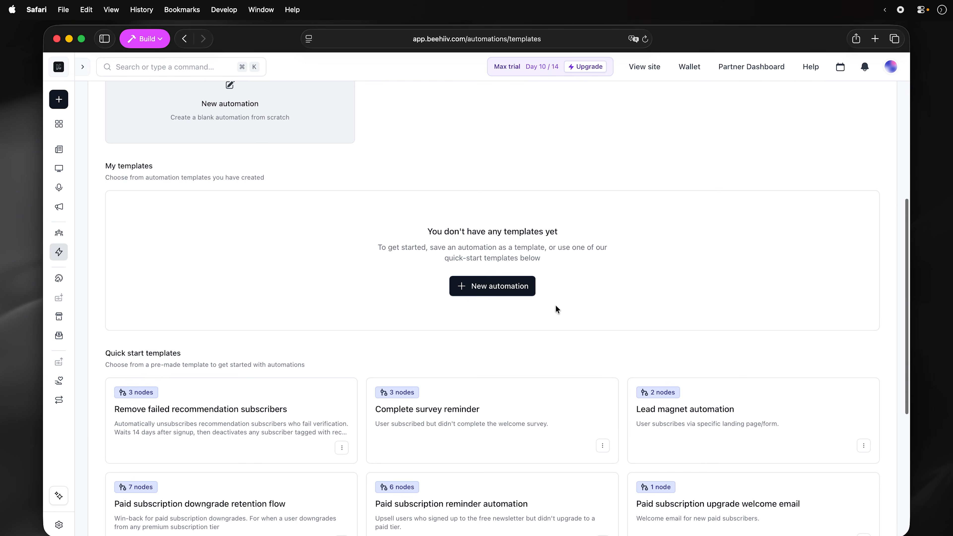
scroll(555, 305, "down", 6)
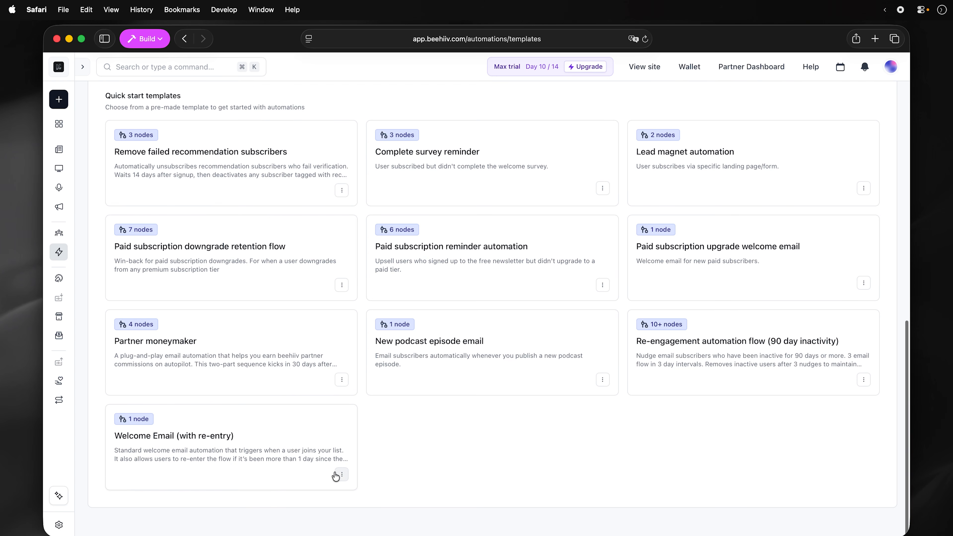
left_click(342, 475)
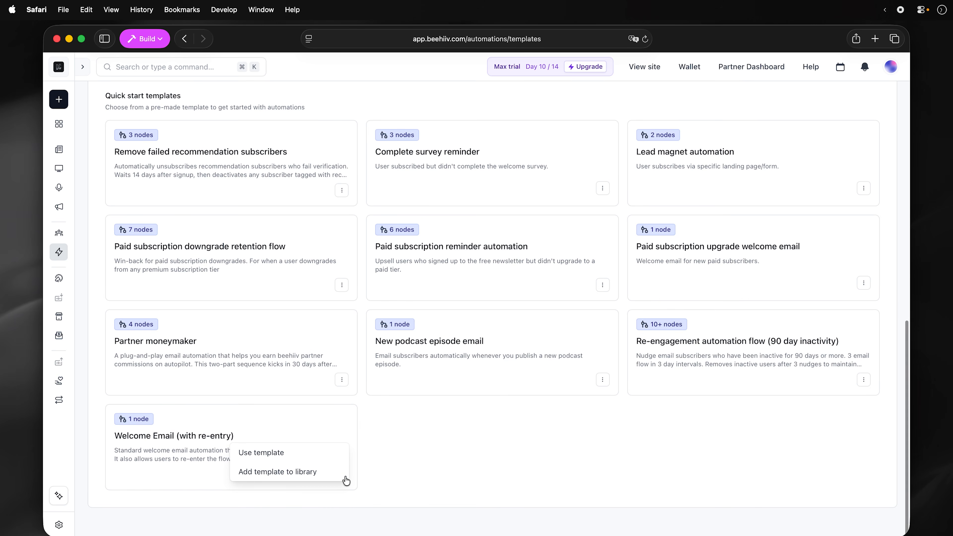
left_click(329, 454)
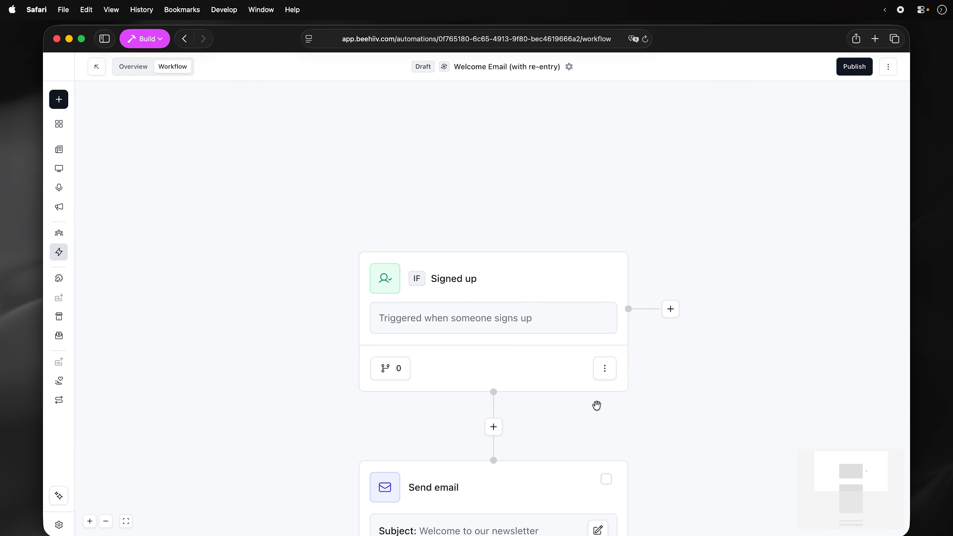
scroll(769, 382, "down", 2)
scroll(768, 383, "down", 1)
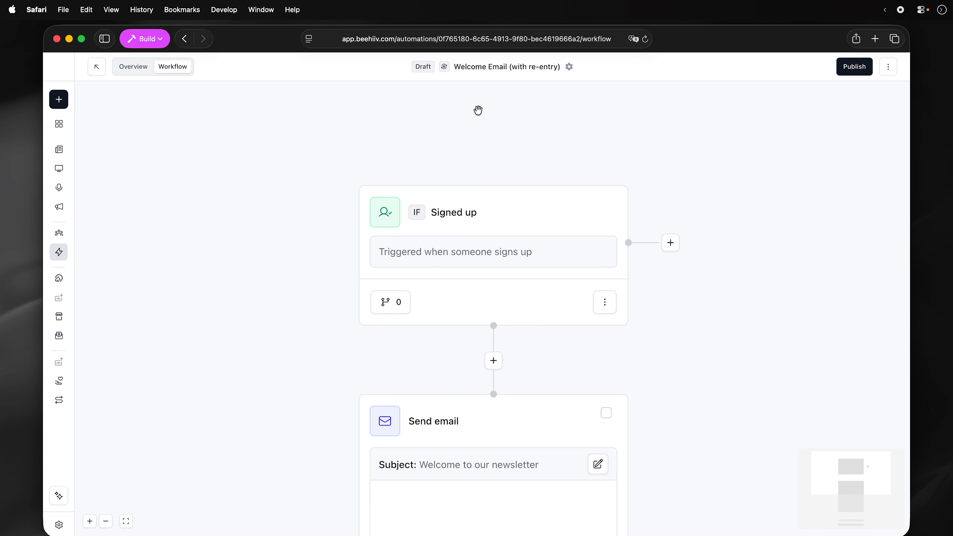
scroll(765, 371, "down", 1)
scroll(764, 371, "down", 5)
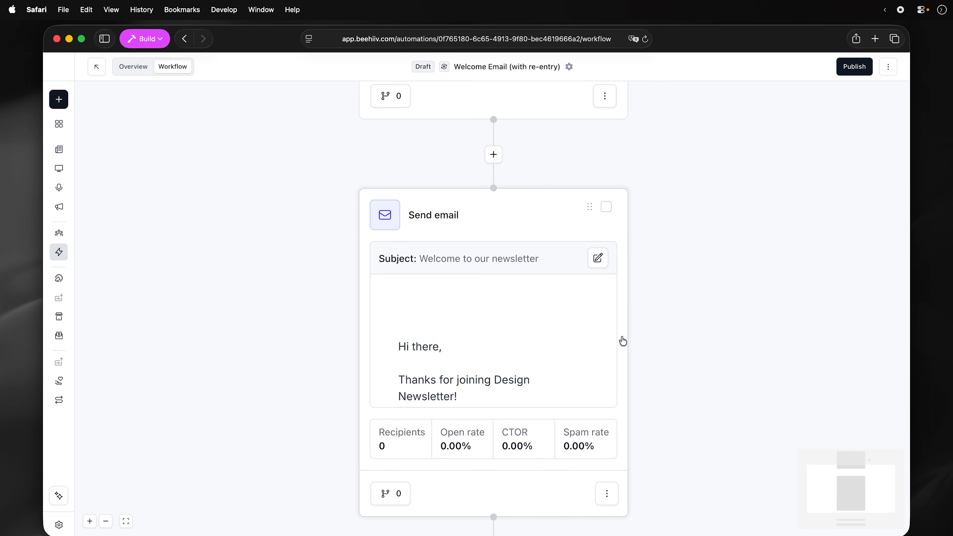
scroll(621, 340, "up", 4)
scroll(601, 330, "down", 4)
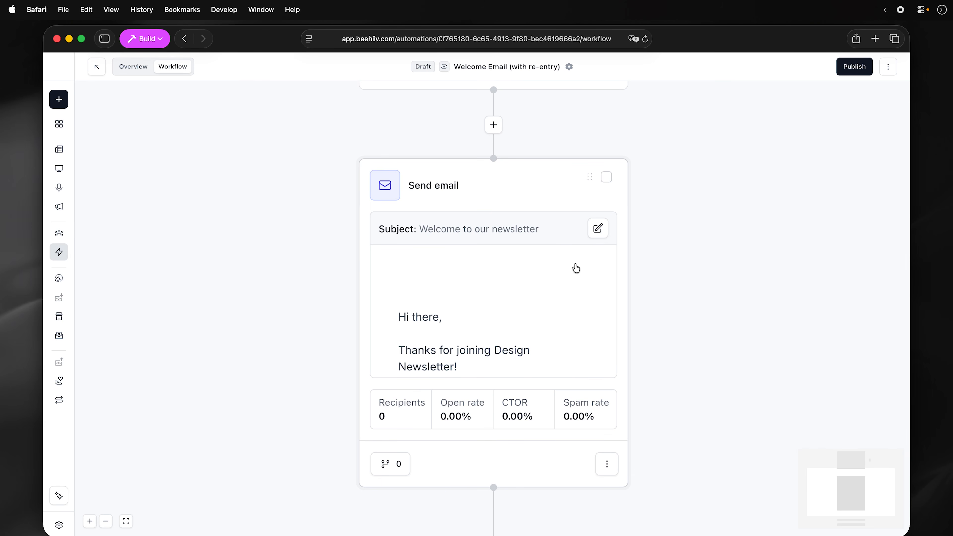
- Delete the Send email step's default newsletter email and begin a new one from the template library
left_click(573, 297)
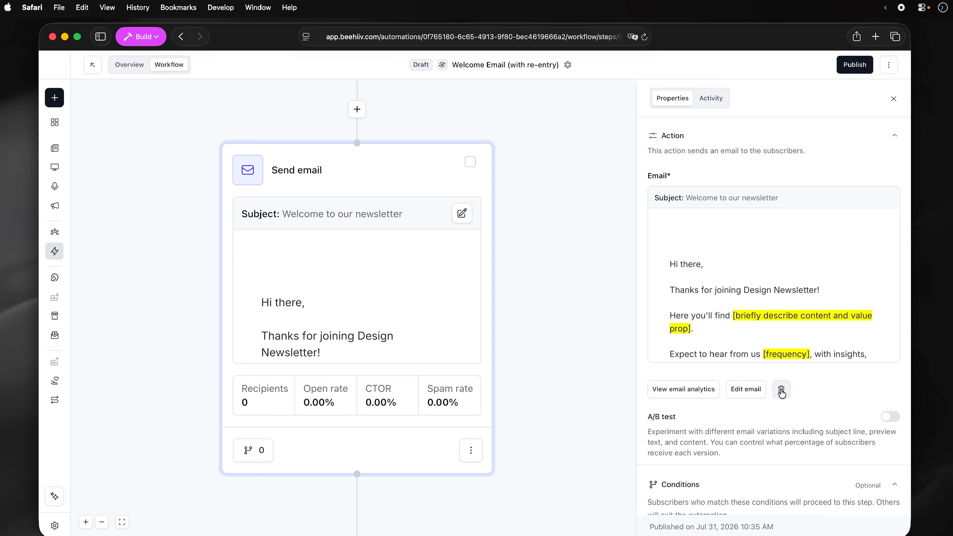
left_click(781, 391)
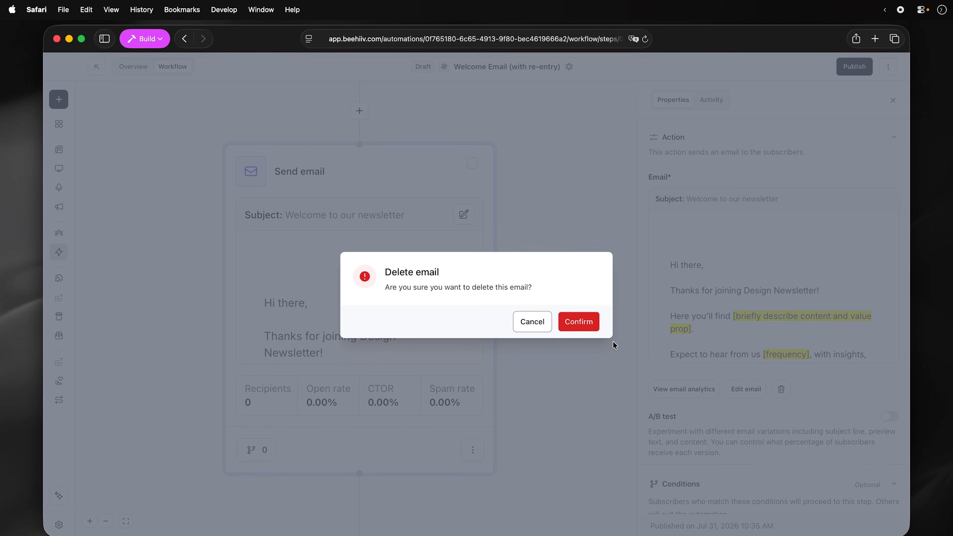
left_click(591, 326)
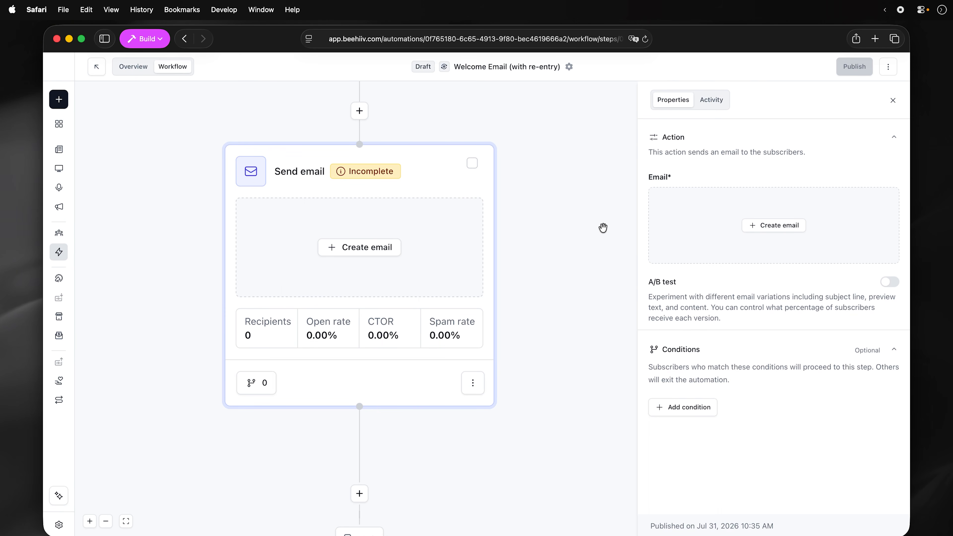
left_click(362, 248)
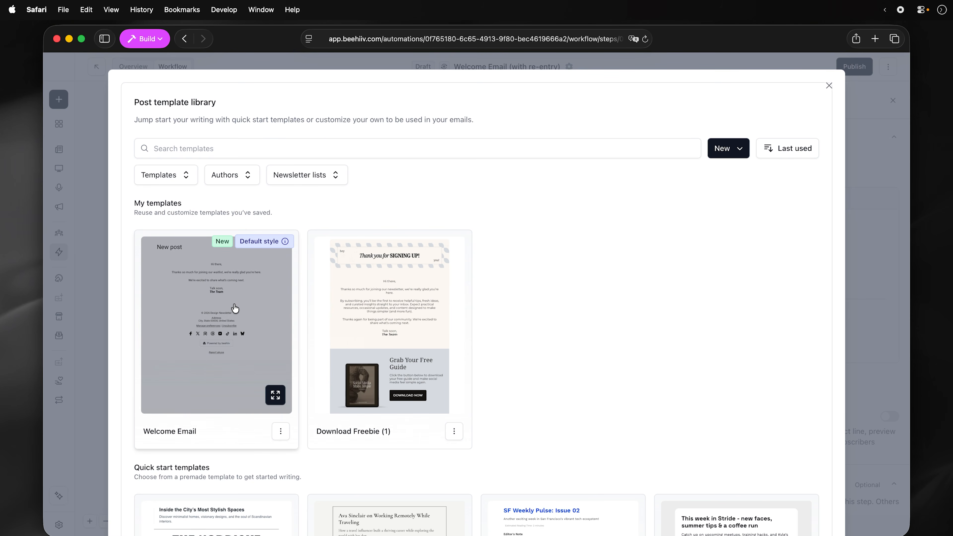
- Fill the Send email step from the Welcome Email template and review its details, style and preview
left_click(235, 313)
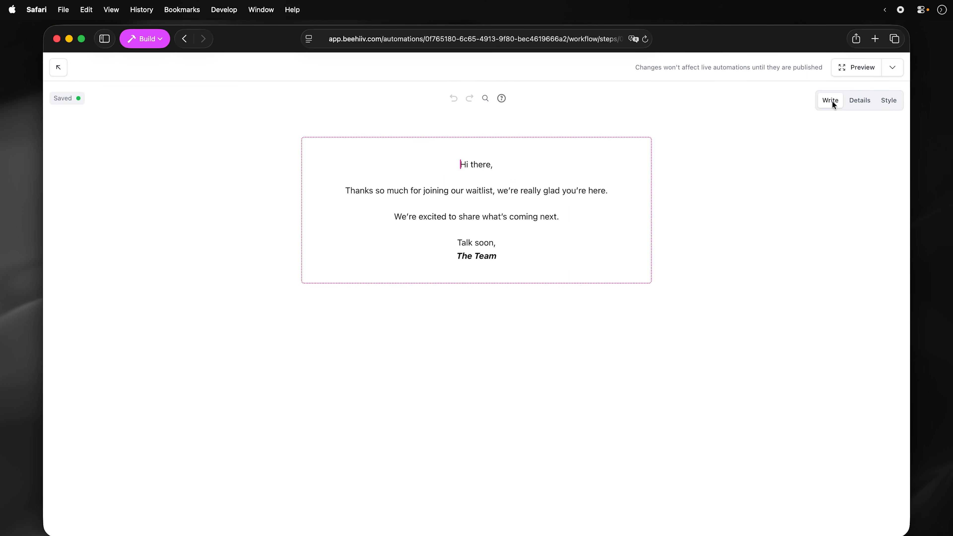
left_click(850, 100)
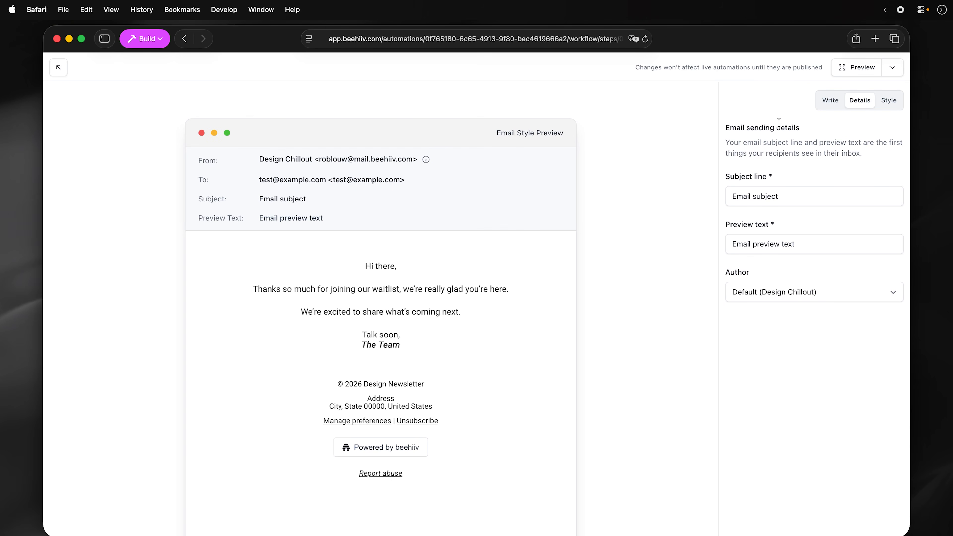
left_click(887, 101)
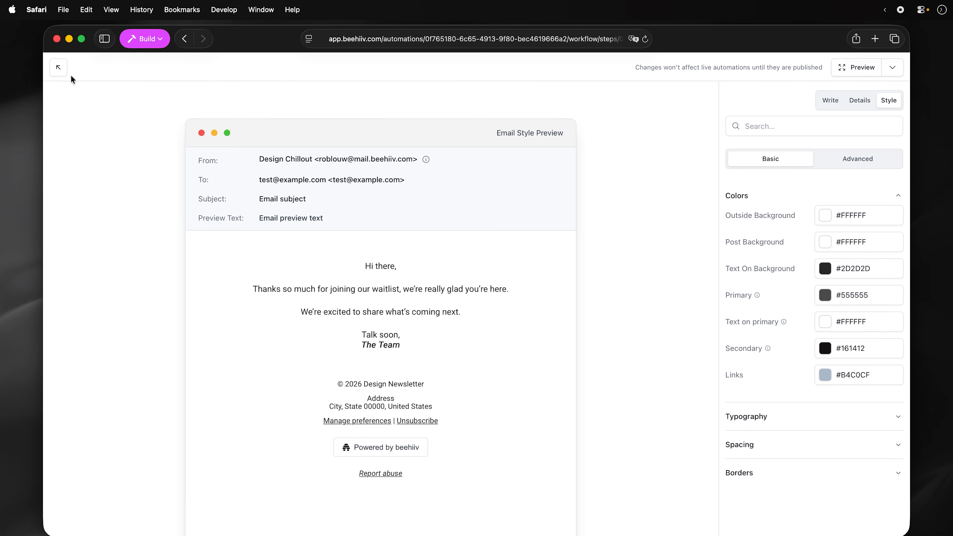
left_click(892, 68)
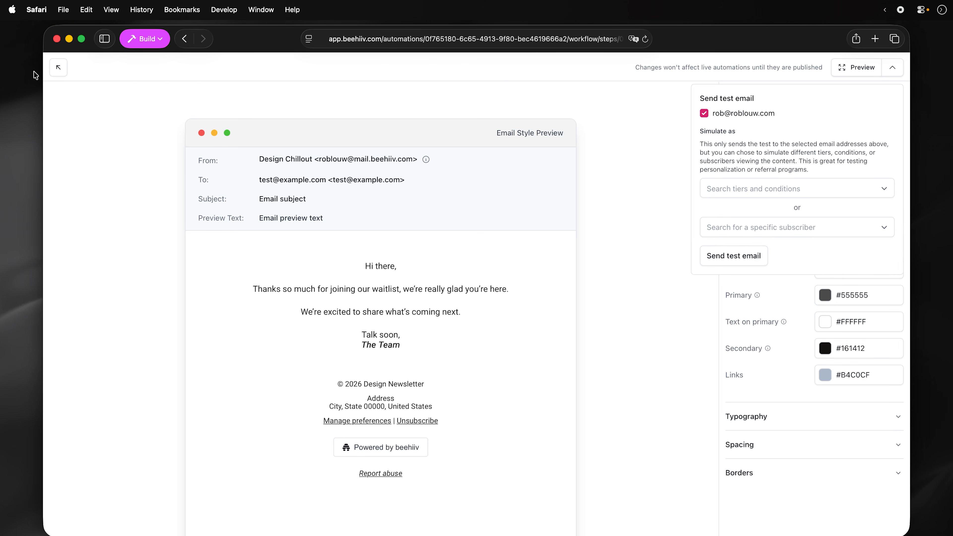
left_click(58, 67)
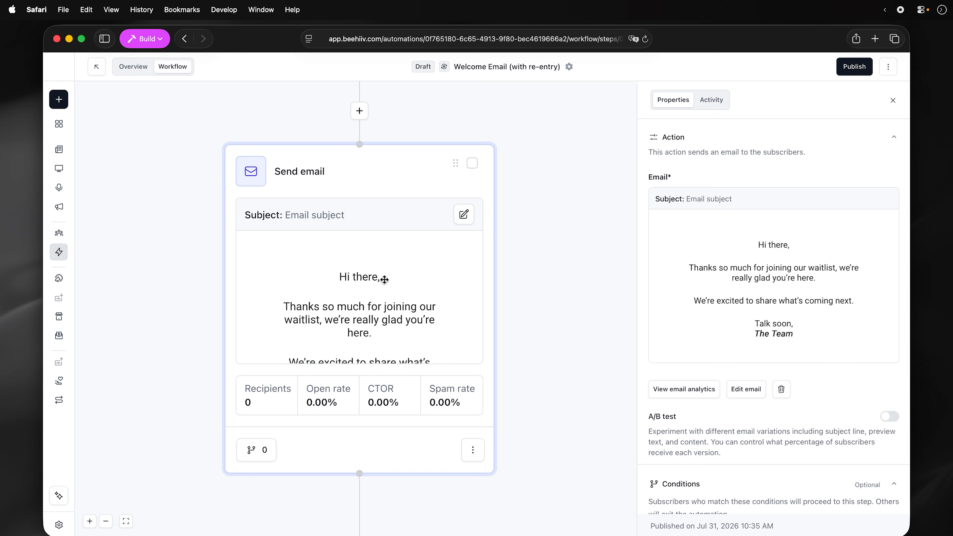
- Publish the 'Welcome Email (with re-entry)' automation and return to the Automations list
scroll(838, 292, "down", 1)
scroll(838, 292, "down", 8)
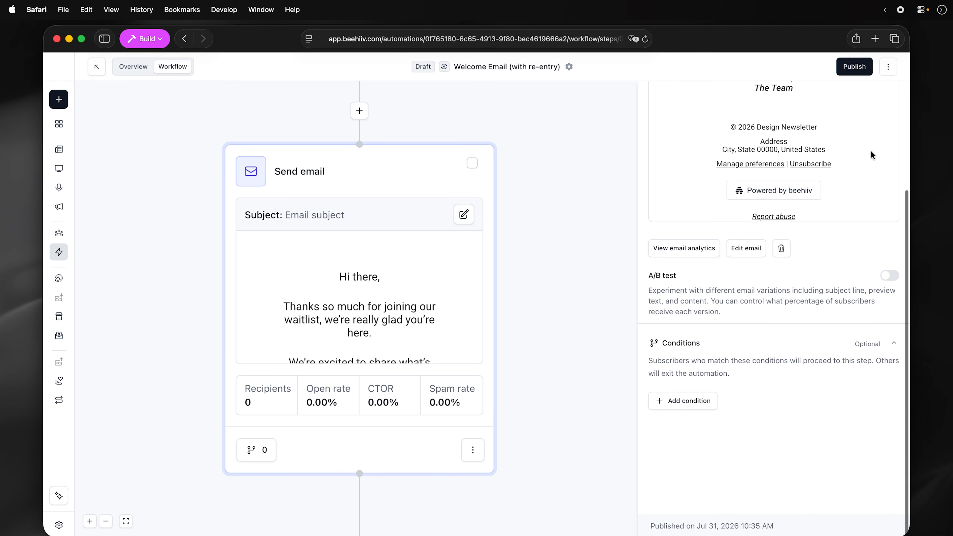
scroll(470, 366, "down", 6)
scroll(471, 366, "up", 5)
scroll(471, 366, "up", 2)
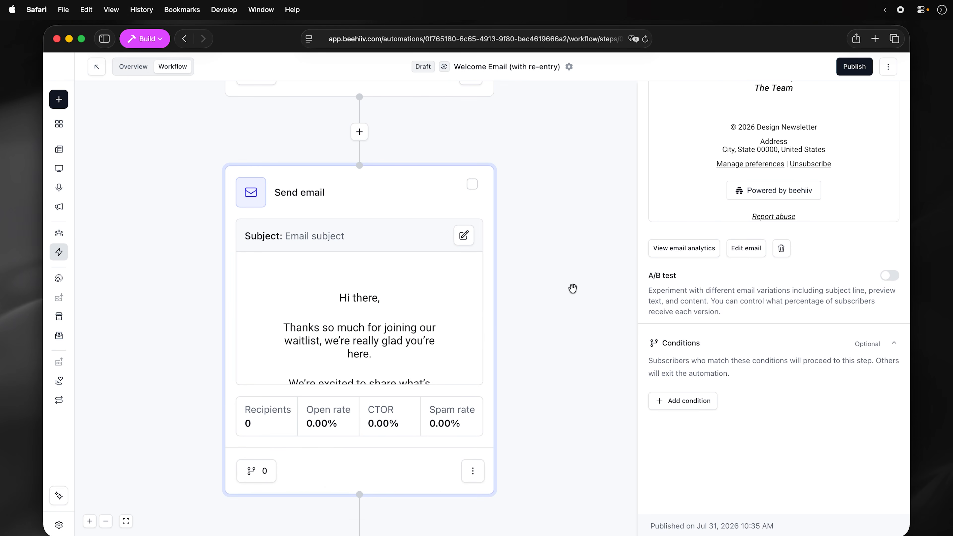
left_click(854, 67)
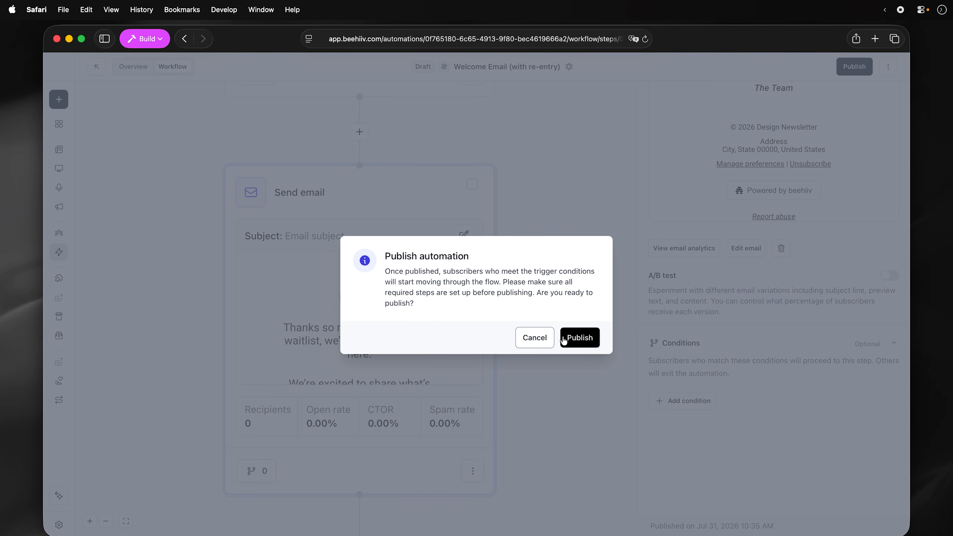
left_click(571, 339)
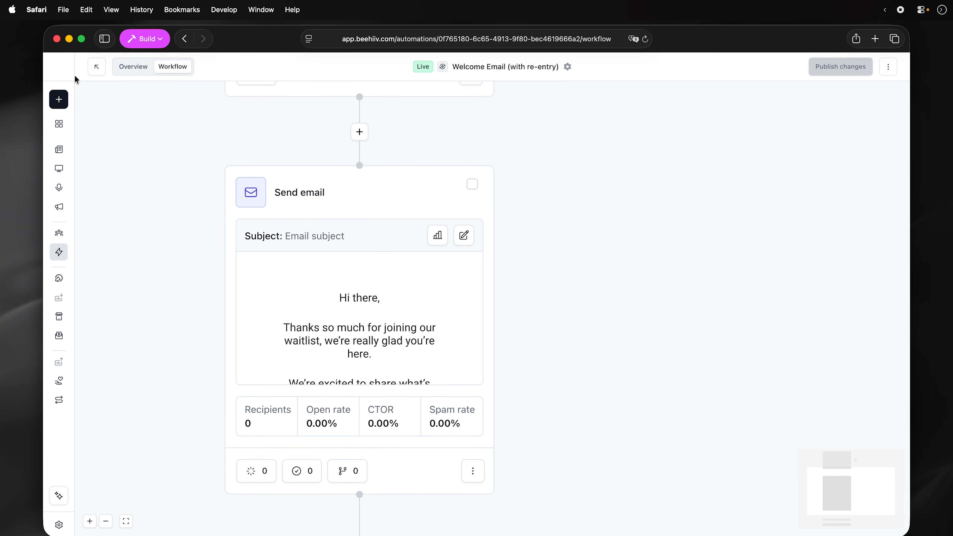
left_click(96, 66)
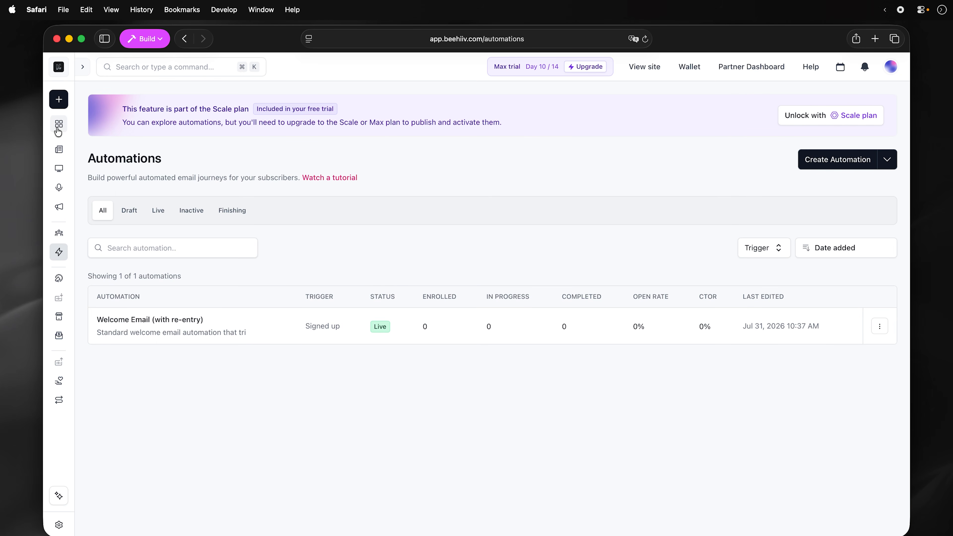
- Check the All subscribers list, then return to the publication dashboard showing 0 subscribers
left_click(59, 233)
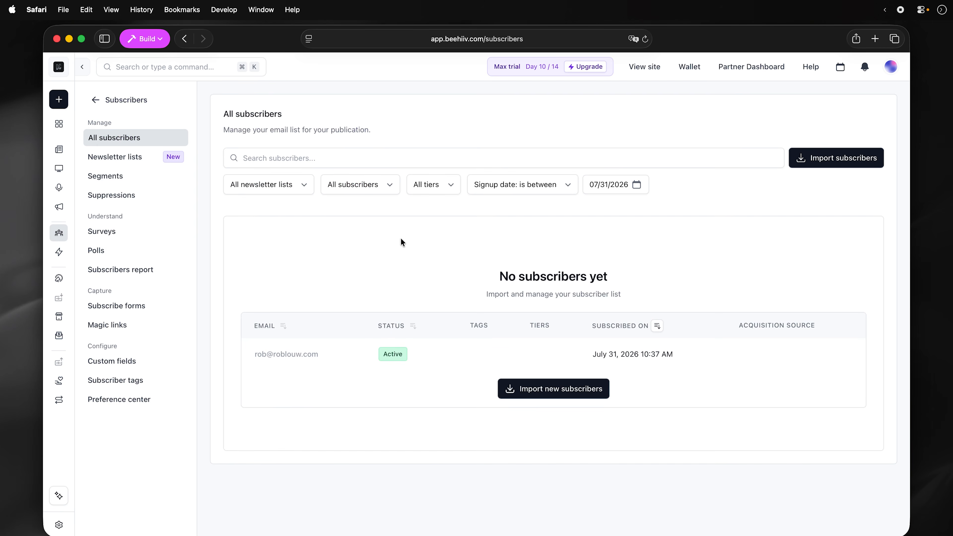
left_click(60, 123)
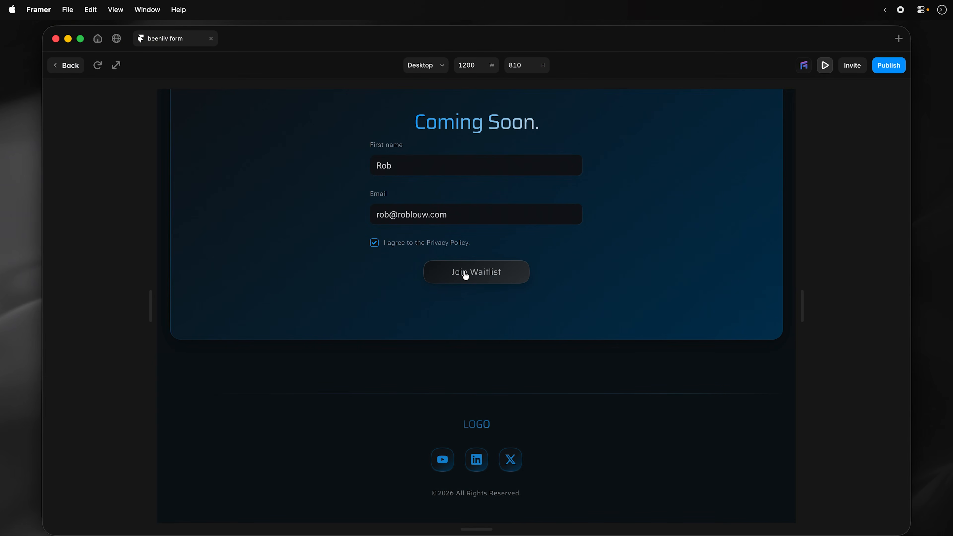
- Submit the Coming Soon form with a test first name and email via 'Check Your Inbox!'
left_click(464, 272)
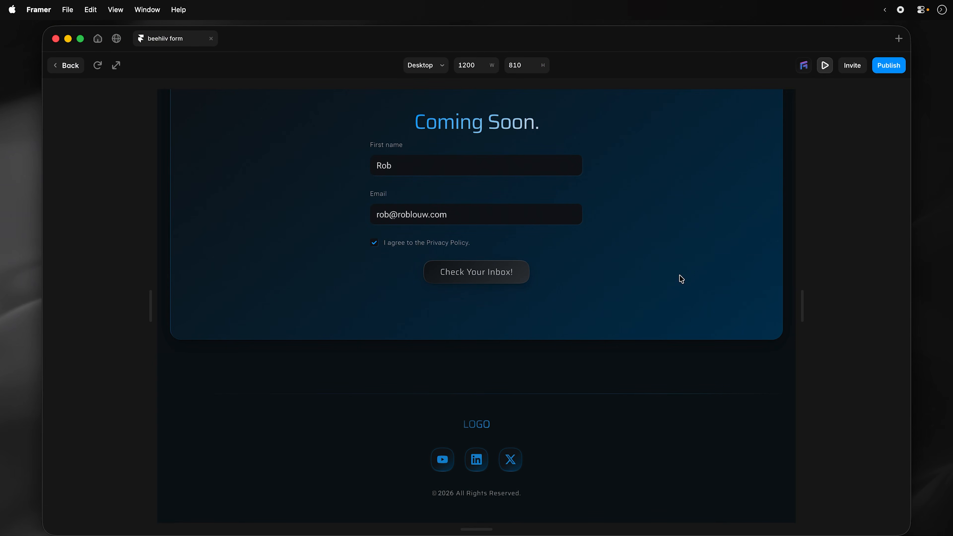